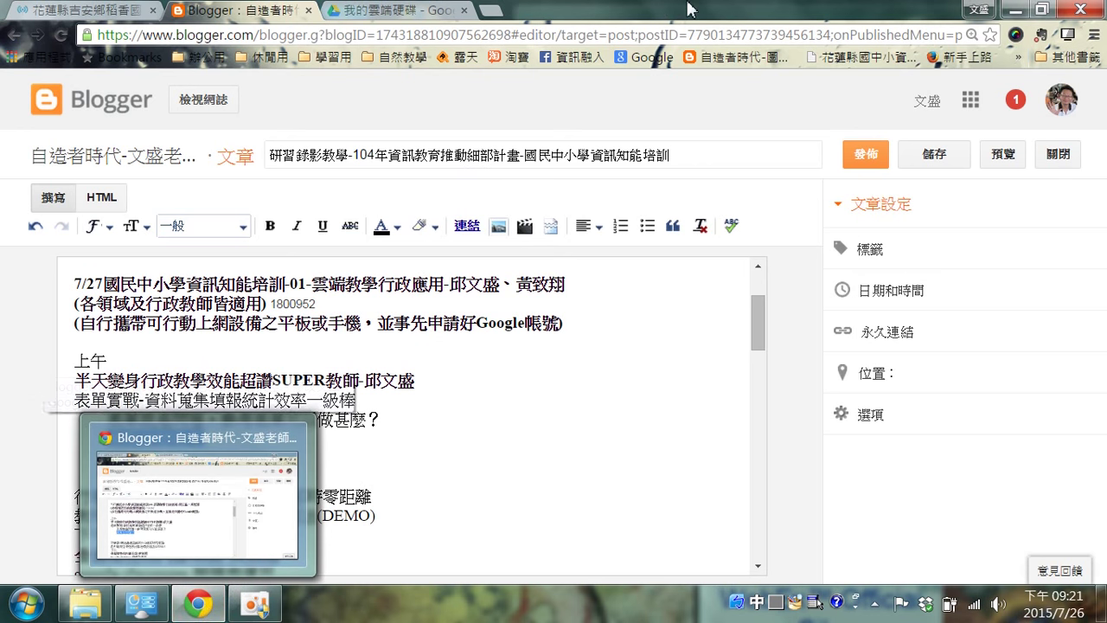
Open Google Drive in a new browser tab by way of the Google home page and show its files as a grid.
click(490, 11)
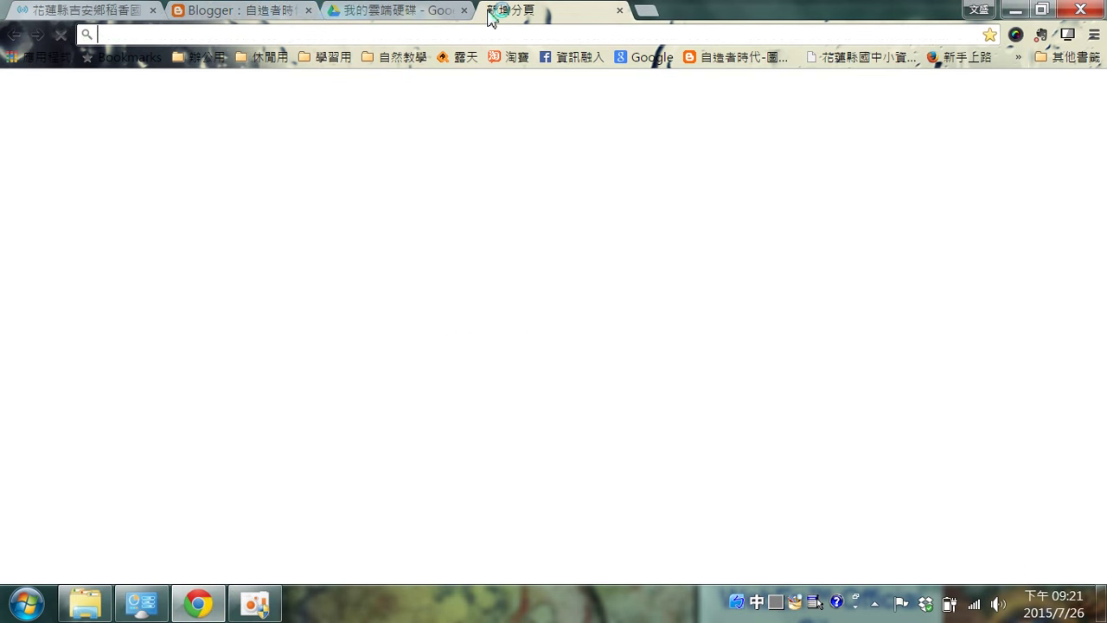
click(640, 71)
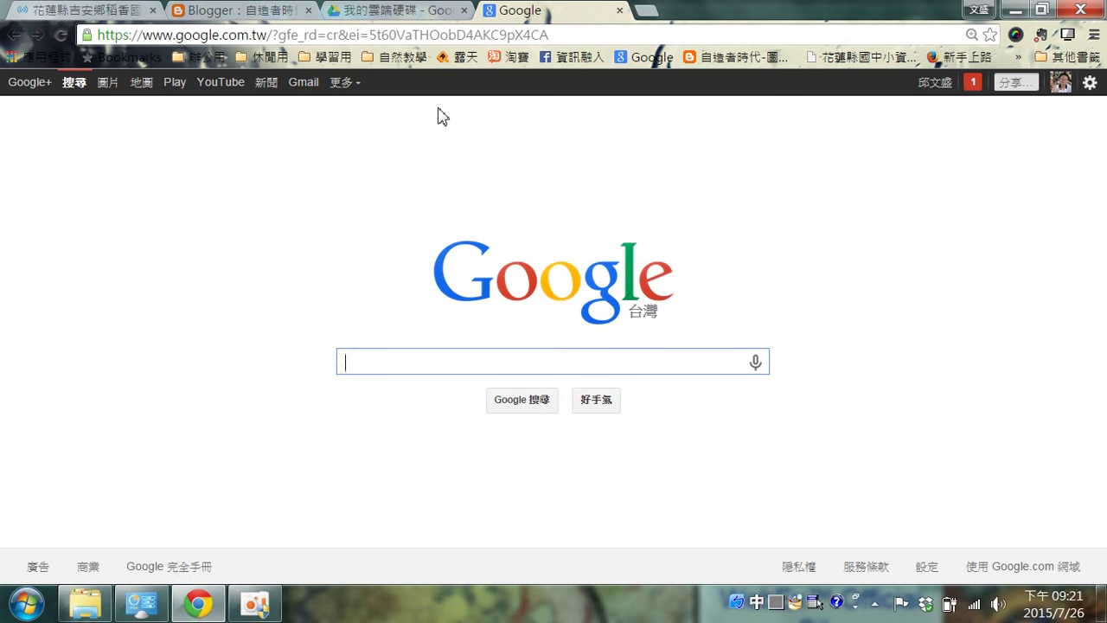
click(365, 90)
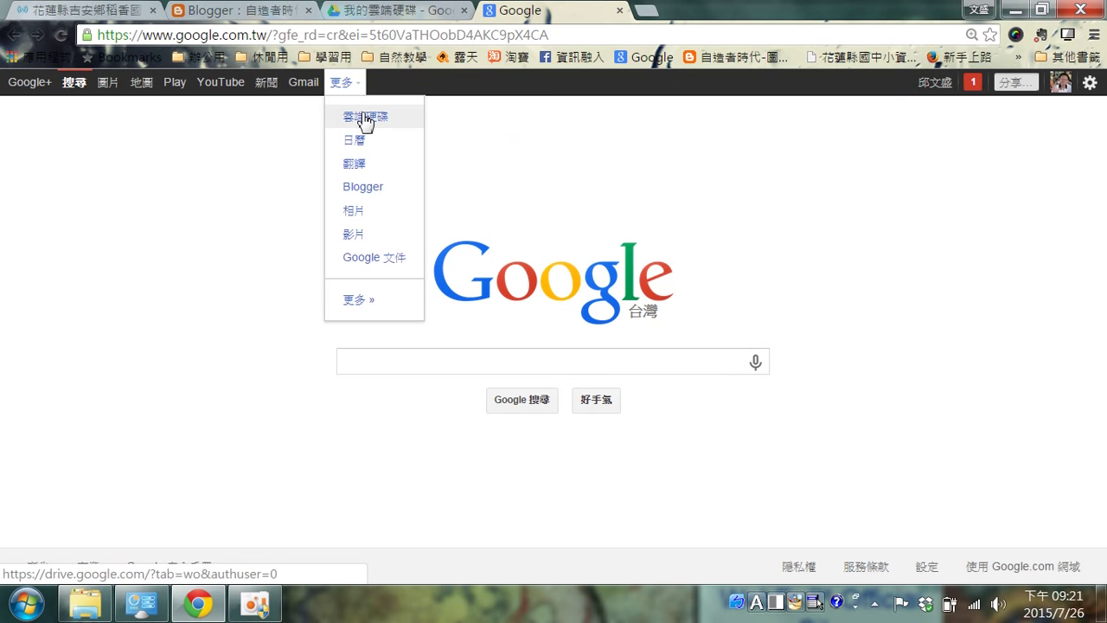
click(366, 119)
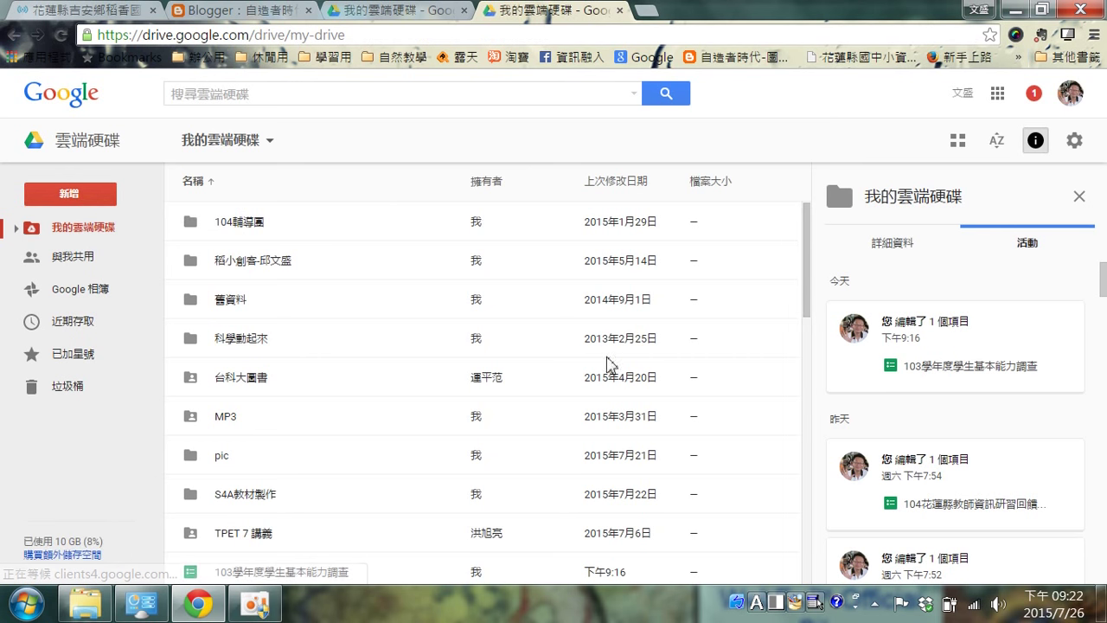
click(957, 141)
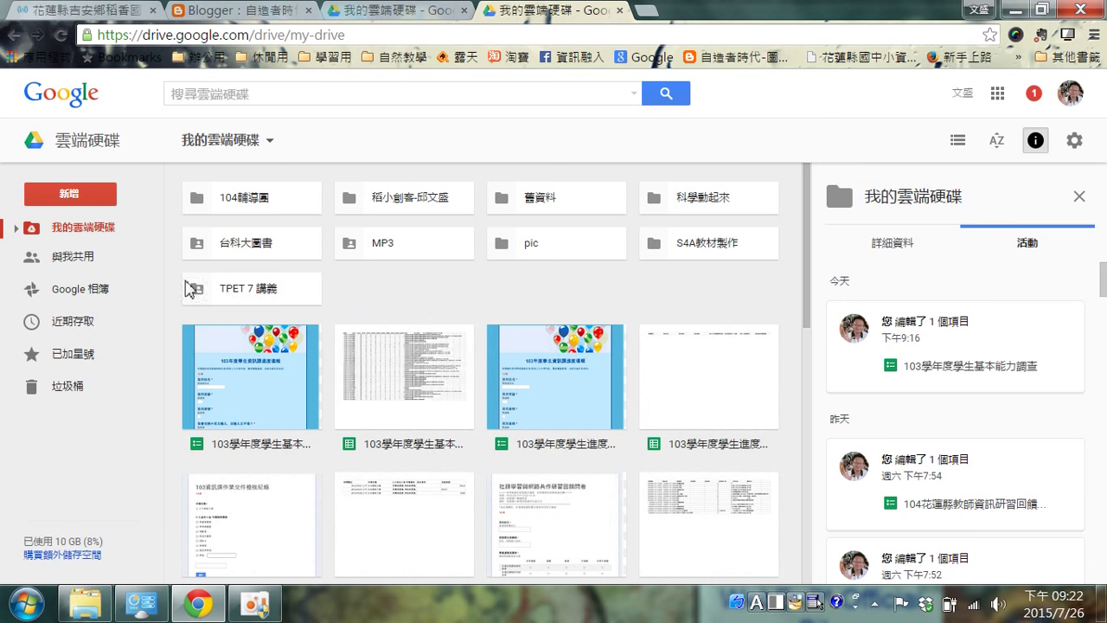
Create a new blank Google Form (Google 表單) in My Drive.
click(83, 199)
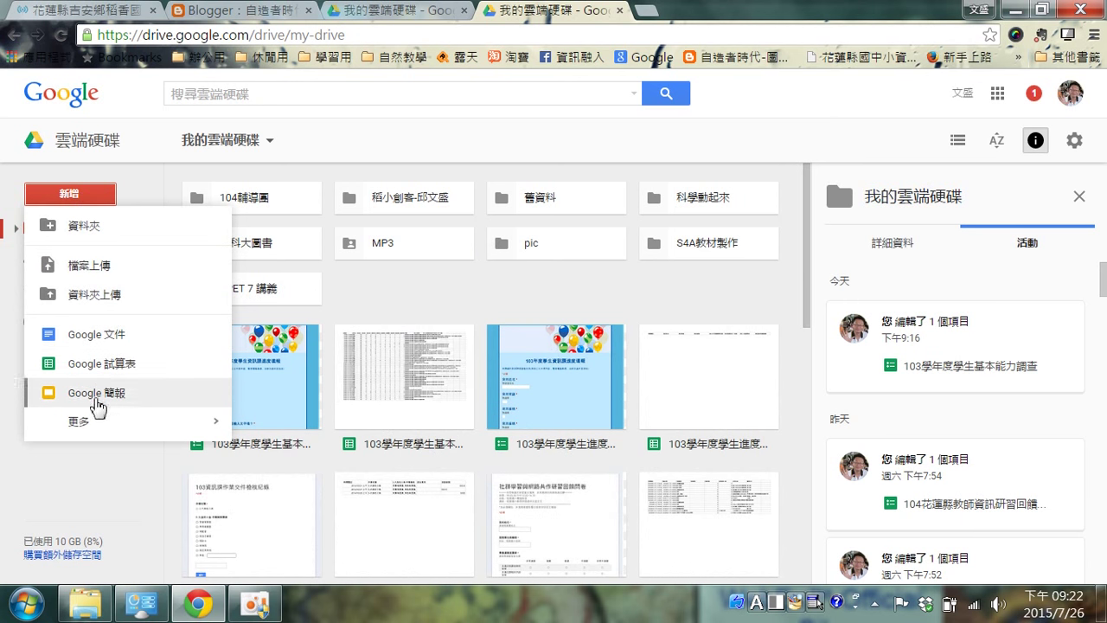
mouse_move(93, 424)
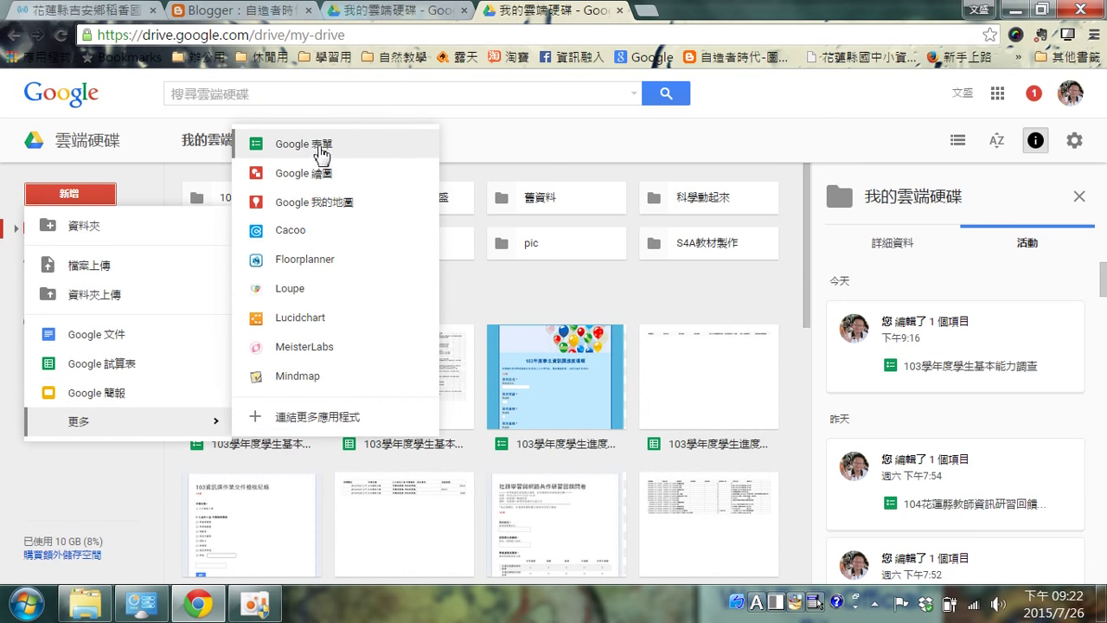
click(347, 154)
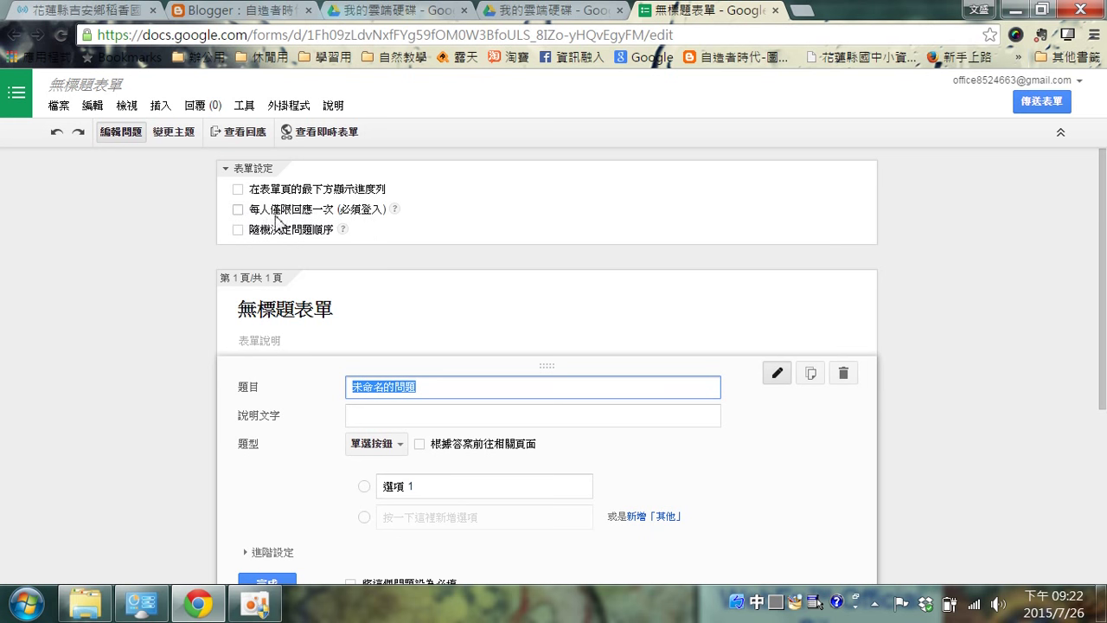
Try the one-response-per-person form setting (每人僅限回應一次) and turn it off again.
click(238, 209)
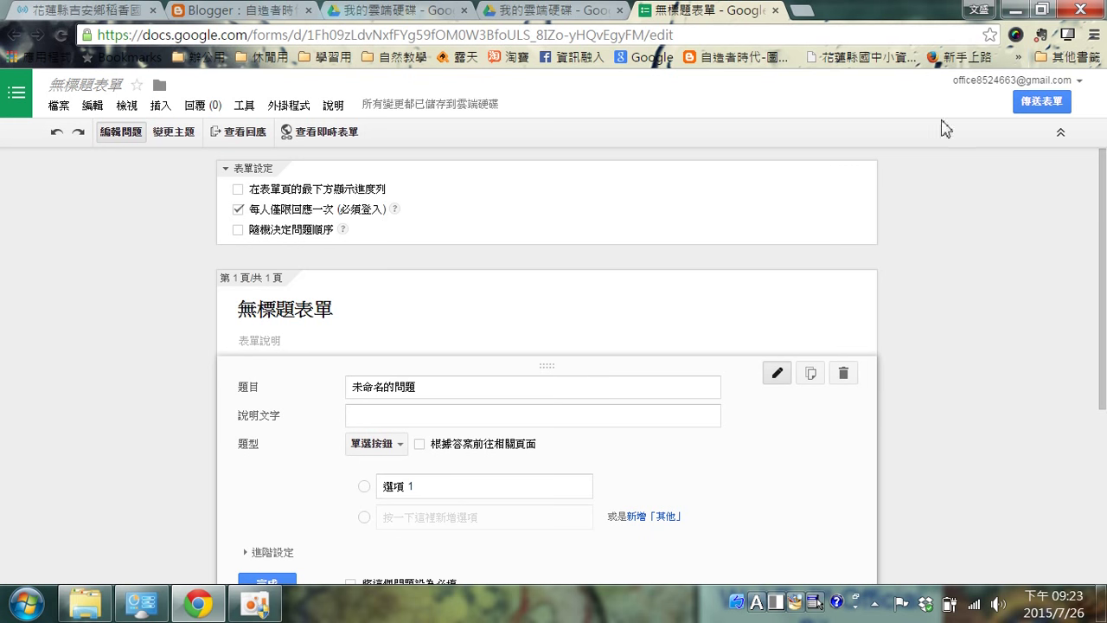
click(238, 211)
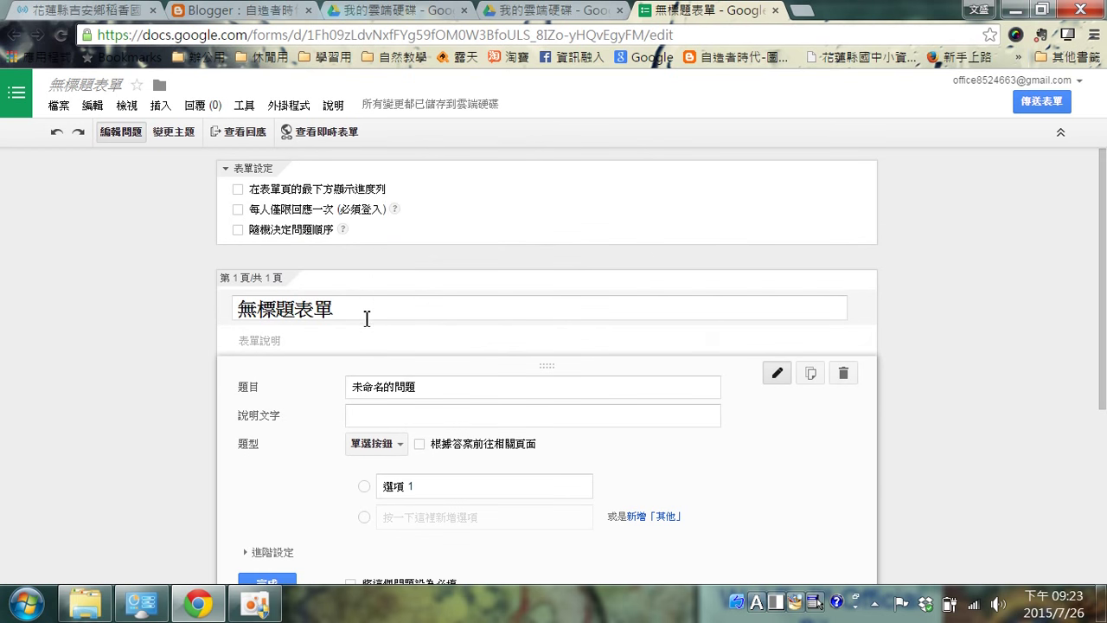
Replace the untitled form's title with "１０４研習報名表".
drag(368, 312, 231, 318)
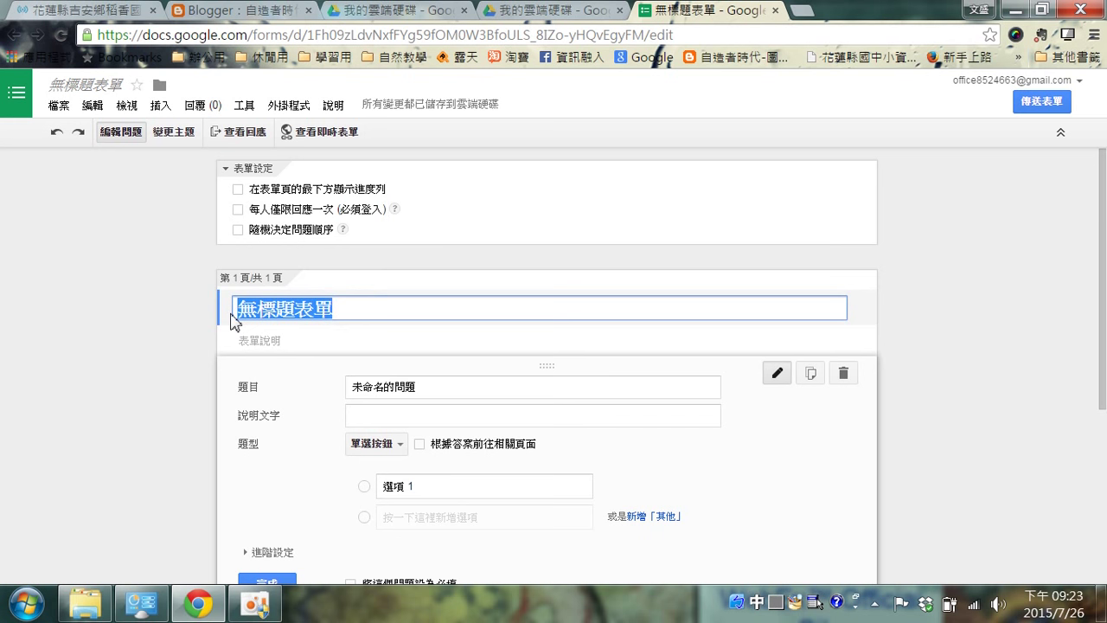
text(104)
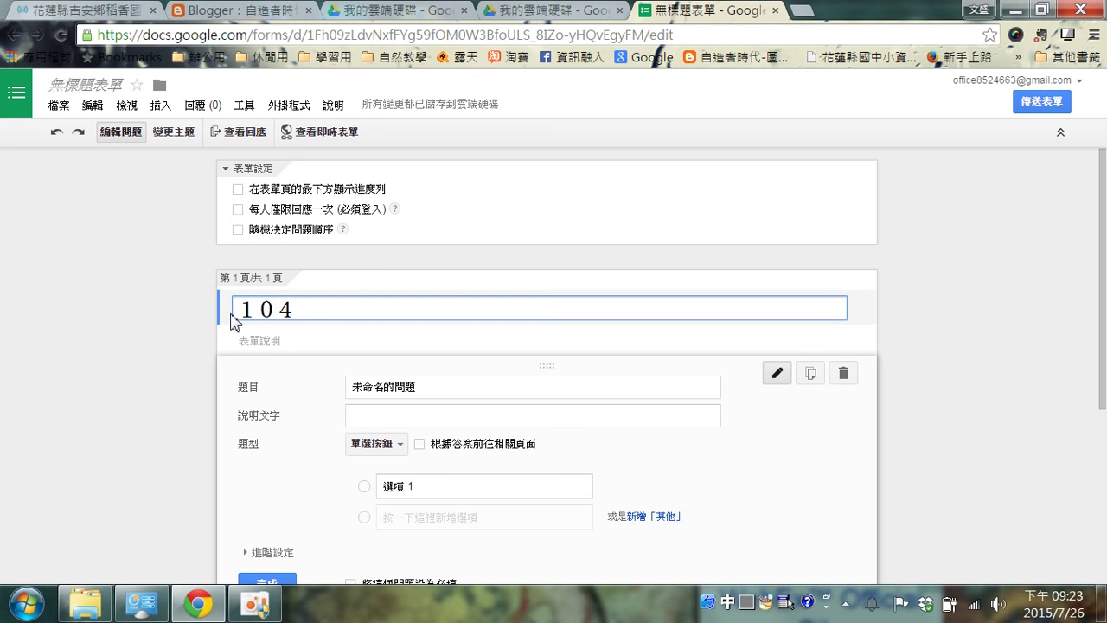
text(研習)
text(報名ㄅㄧ)
text(ㄠˇ)
key(Return)
Title the first question "姓名" and give it the help text "請輸入姓名".
scroll(104, 389, down, 2)
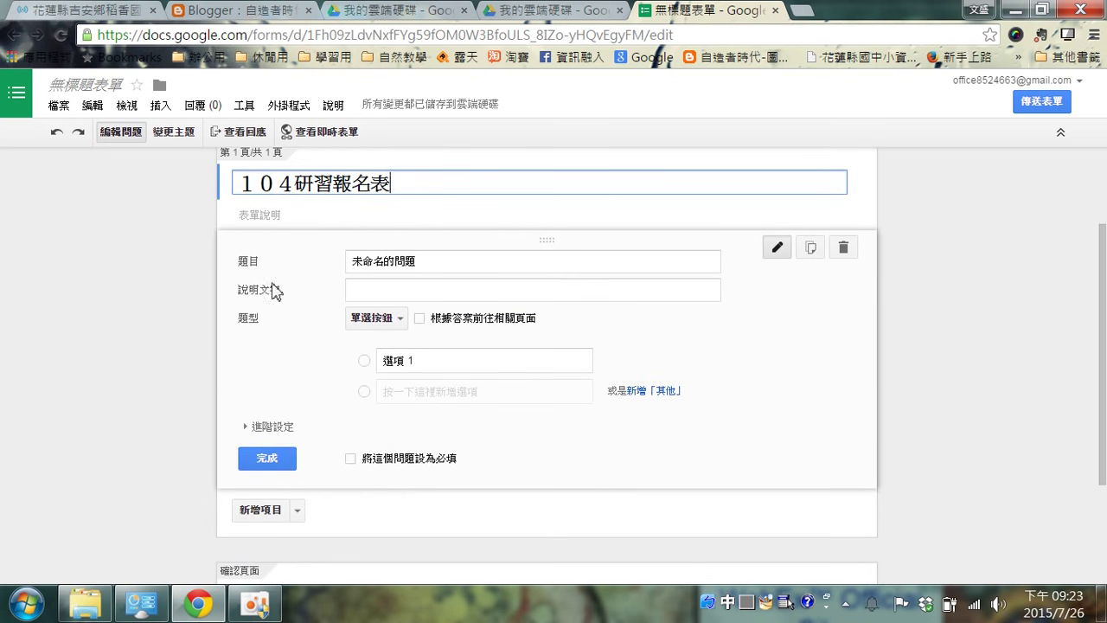
click(440, 261)
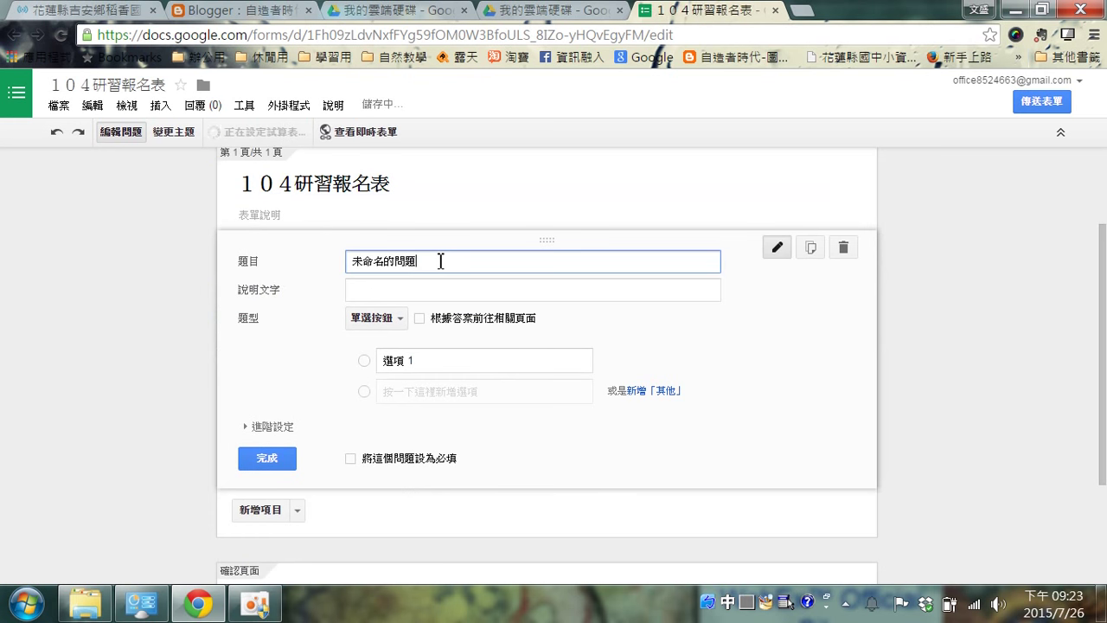
drag(440, 261, 318, 275)
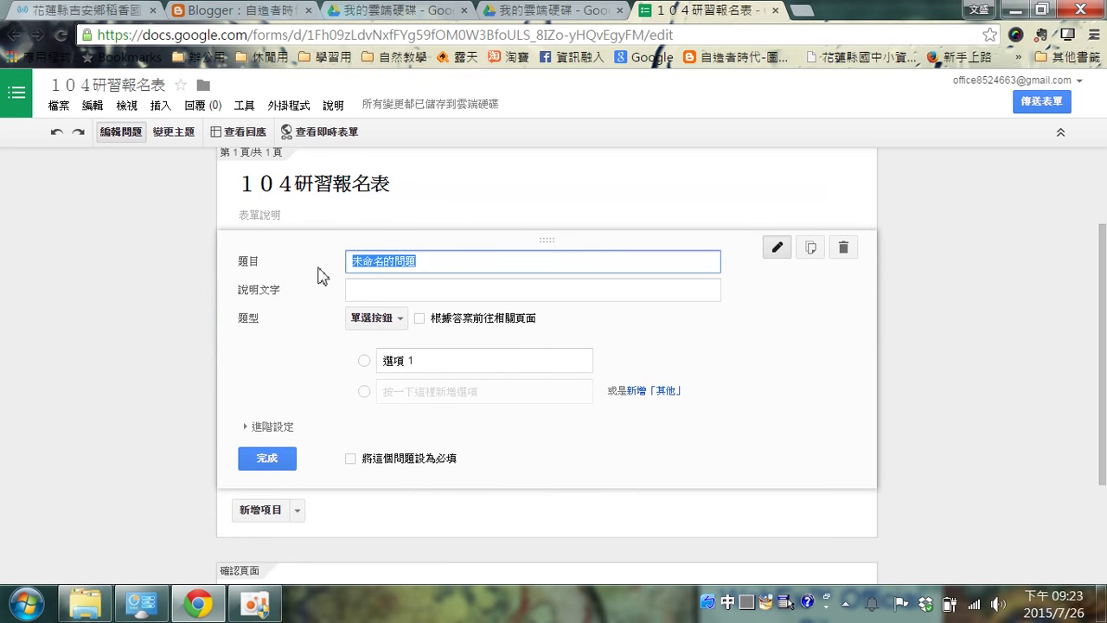
text(姓名)
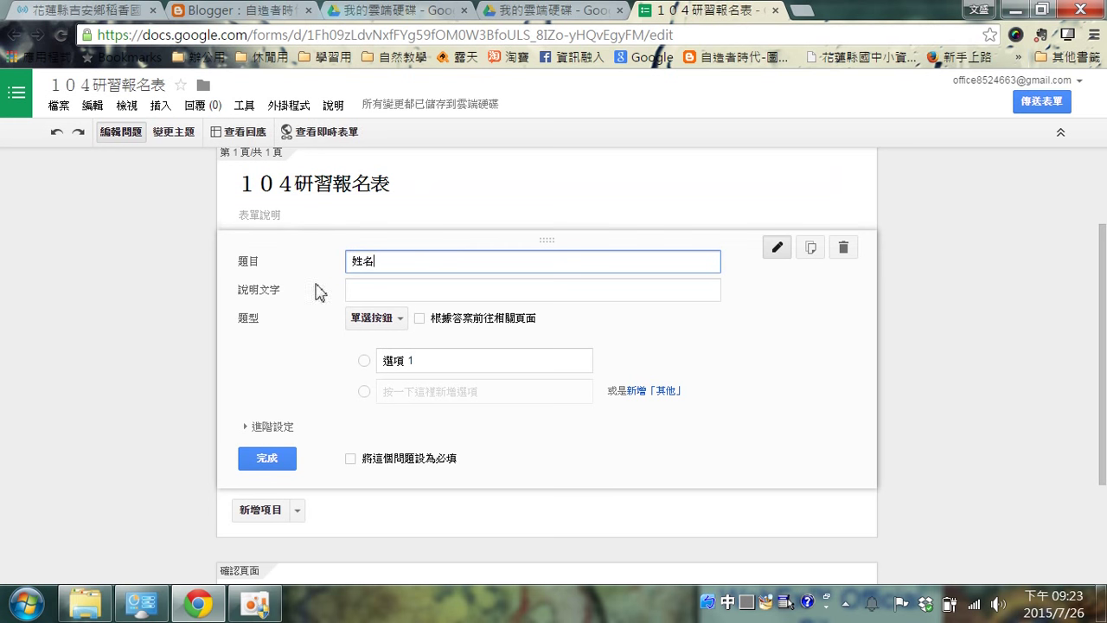
click(388, 289)
text(請書)
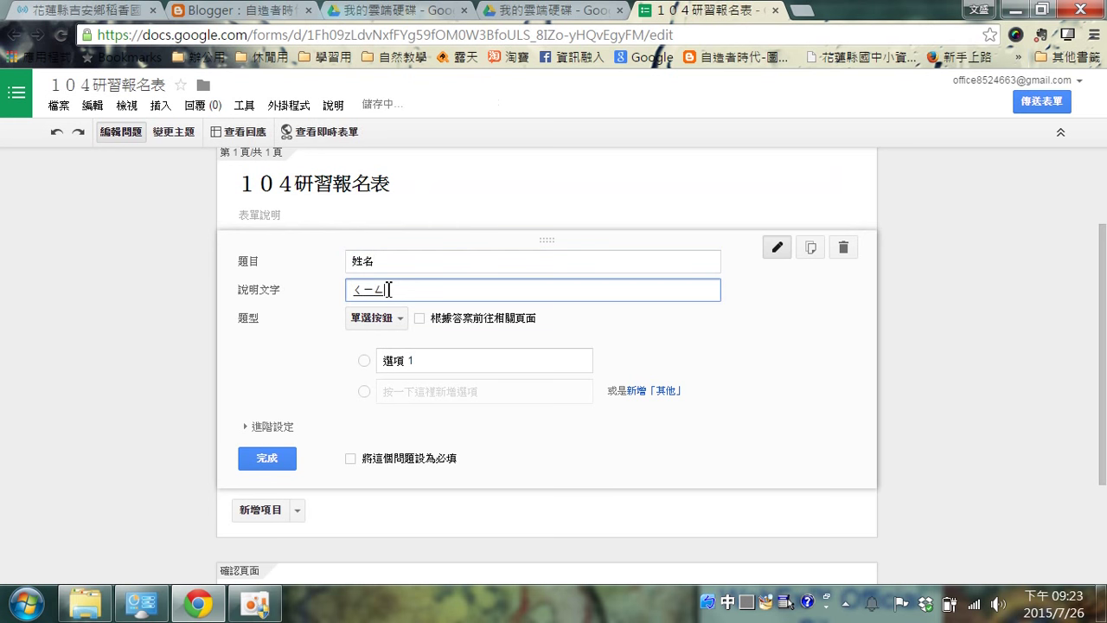
text(入姓名)
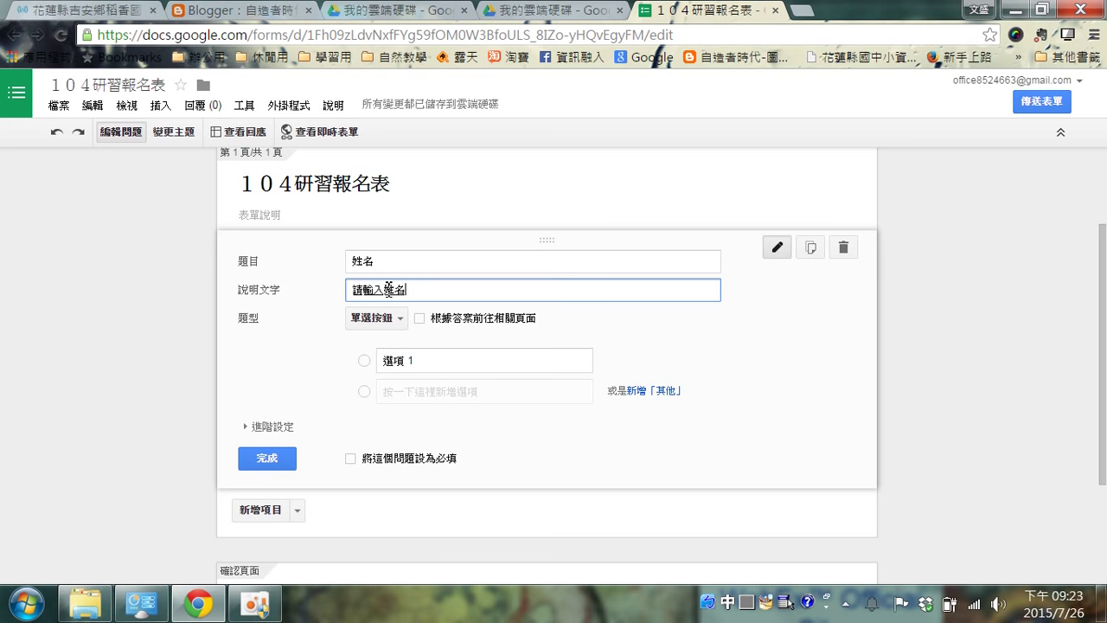
key(Return)
Set the 姓名 question's type to single-line text (單行文字), look over its advanced settings, and make it required.
click(400, 319)
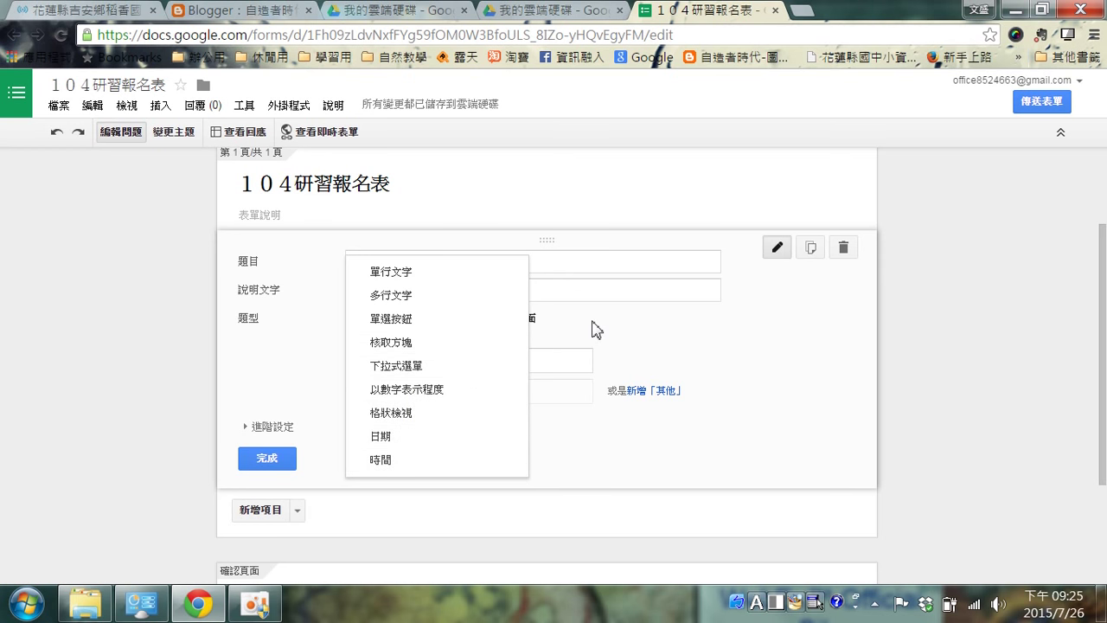
click(416, 273)
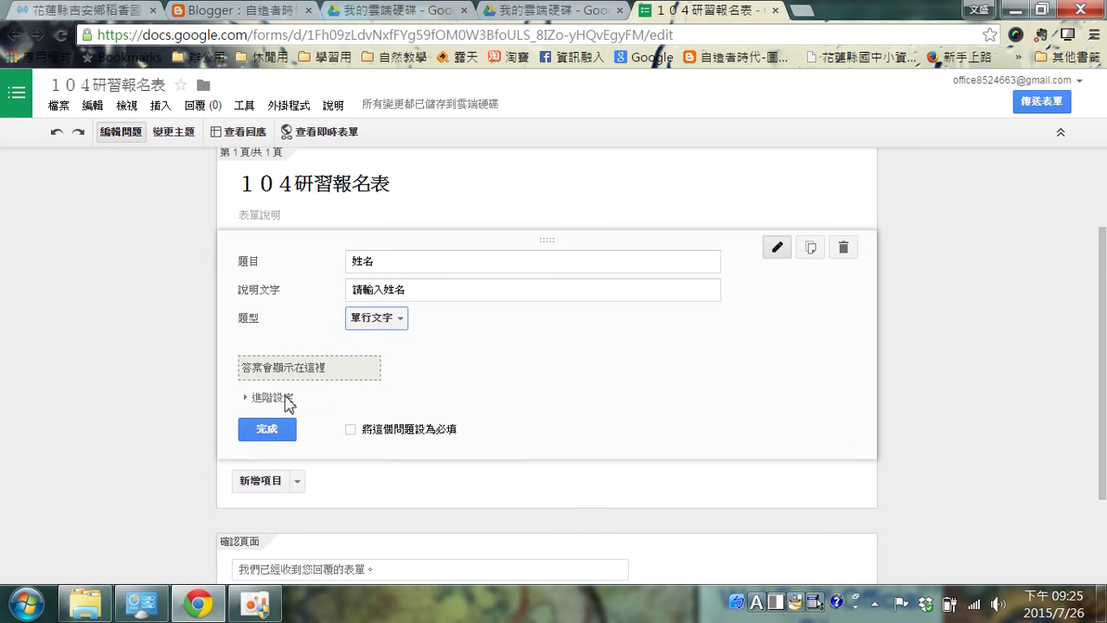
click(246, 399)
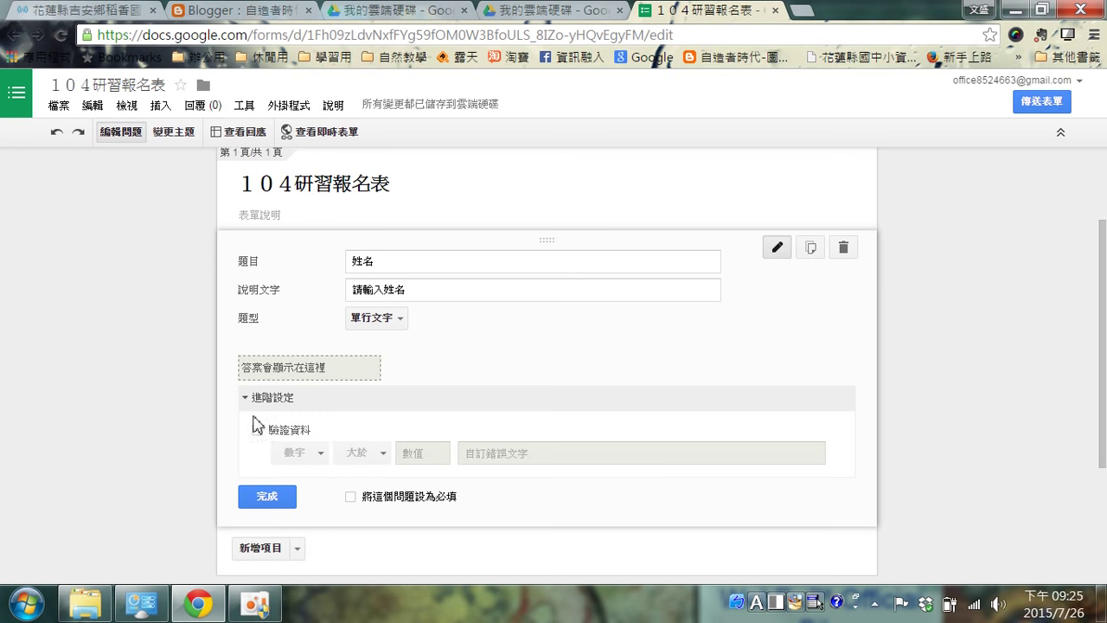
click(246, 399)
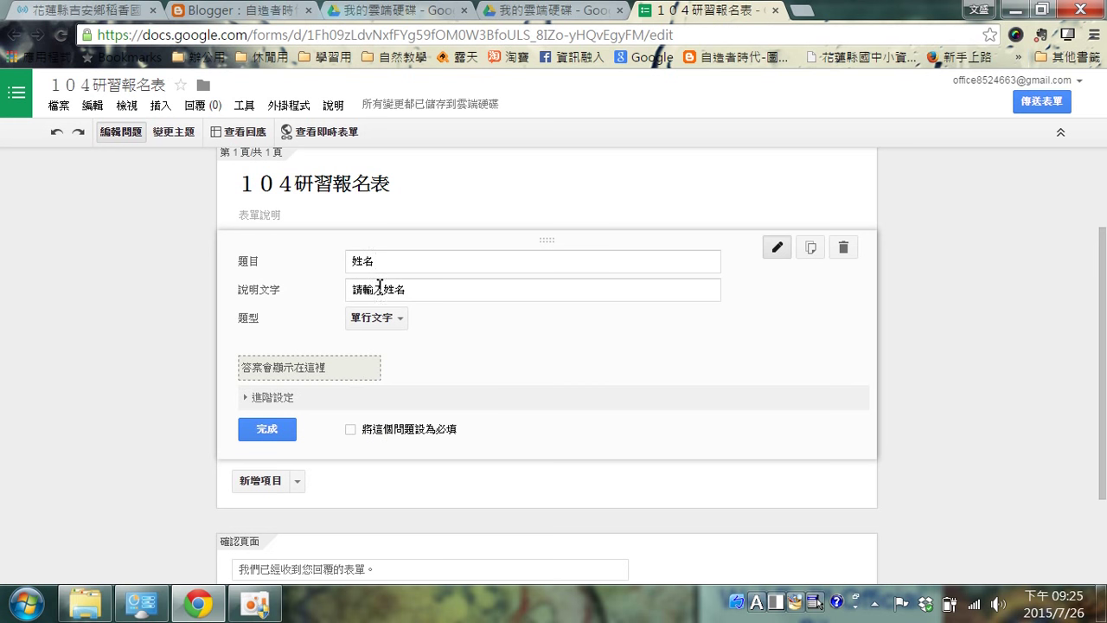
click(352, 433)
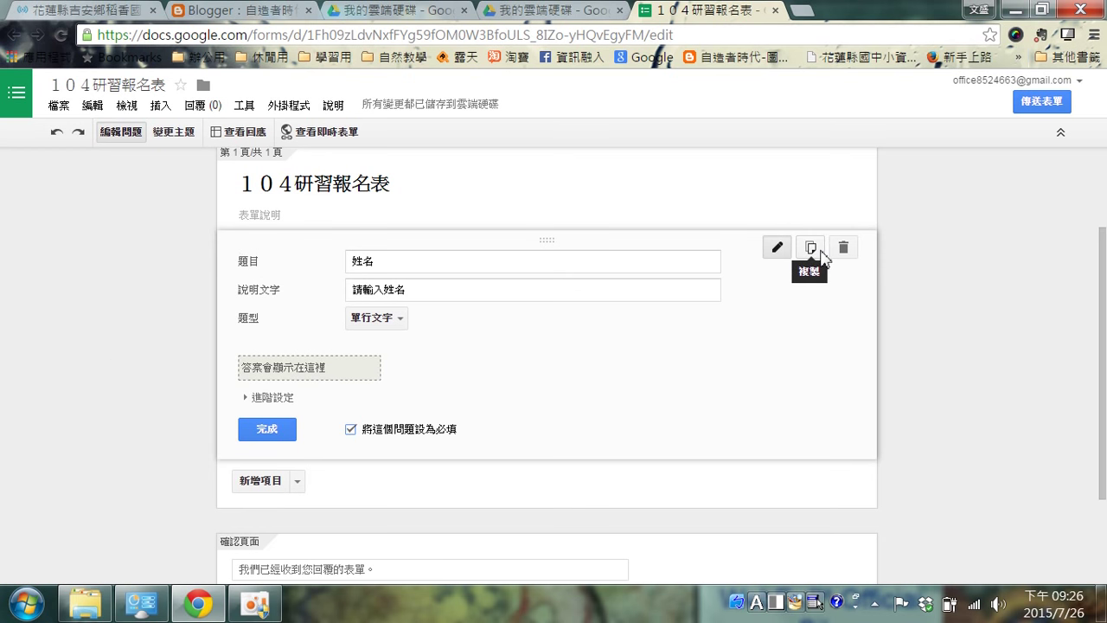
Duplicate the 姓名 question and retitle the copy "你的行業".
click(813, 251)
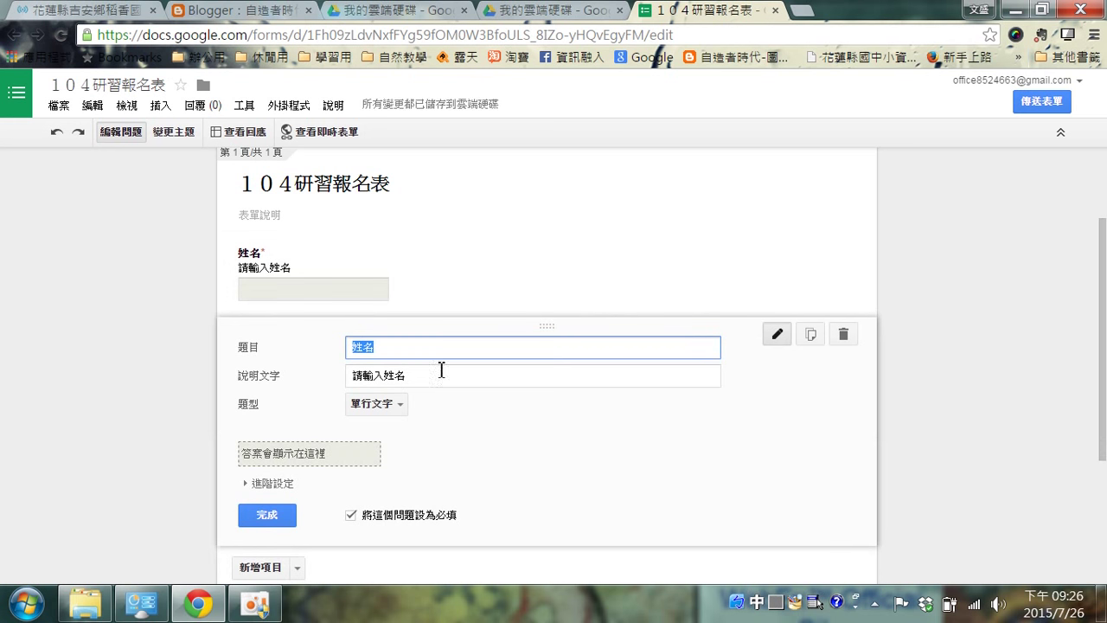
drag(411, 346, 328, 353)
text(你的ㄈ)
text(範ㄧㄝ)
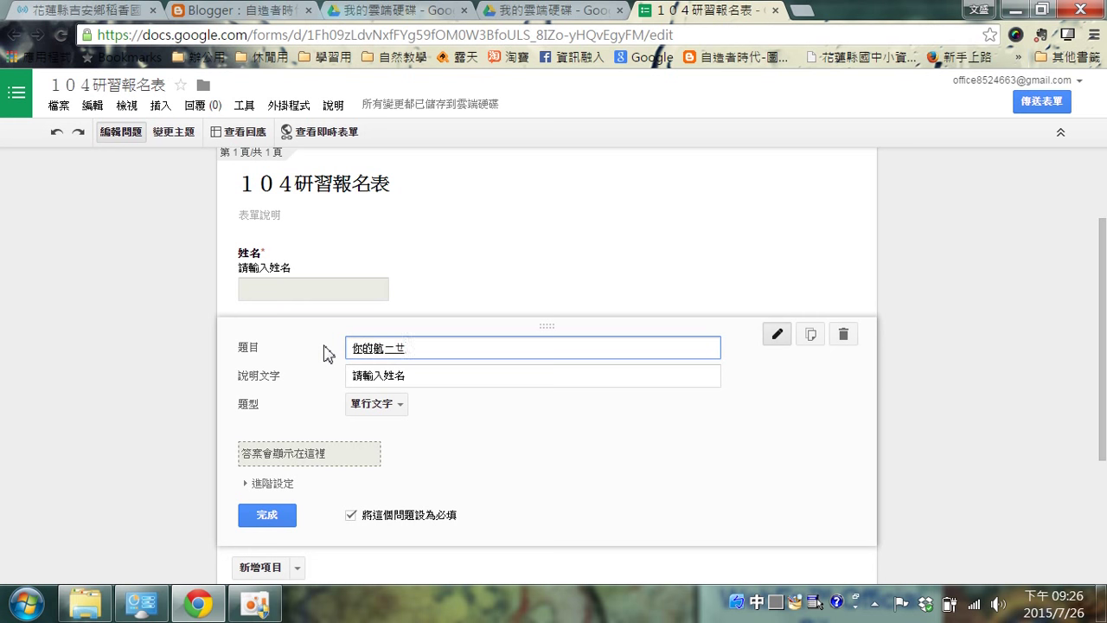
text(ˋ)
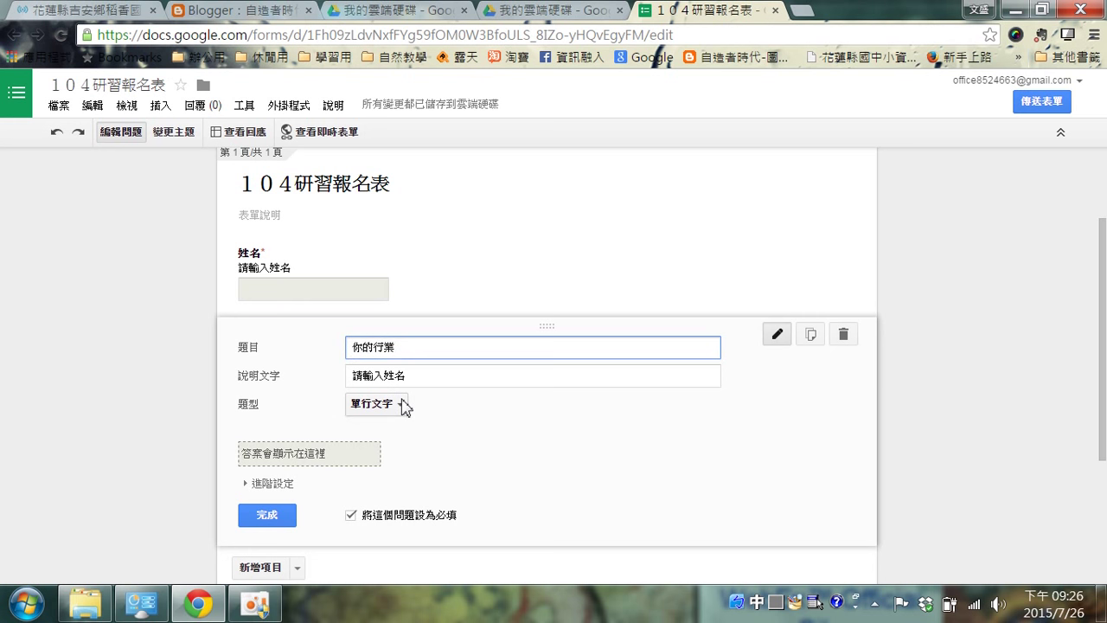
Replace the help text of the 你的行業 question with "請選擇最適合的選項", dismissing the Windows color scheme message.
drag(413, 373, 341, 377)
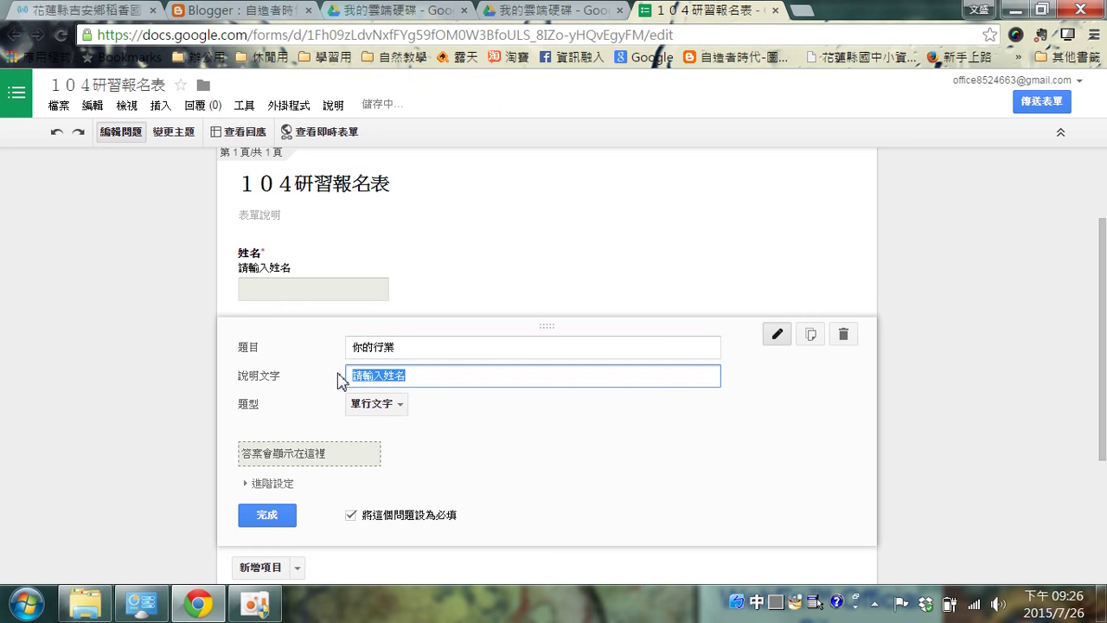
text(ㄑㄧㄥˇㄒㄩㄢˇㄗㄜˊ)
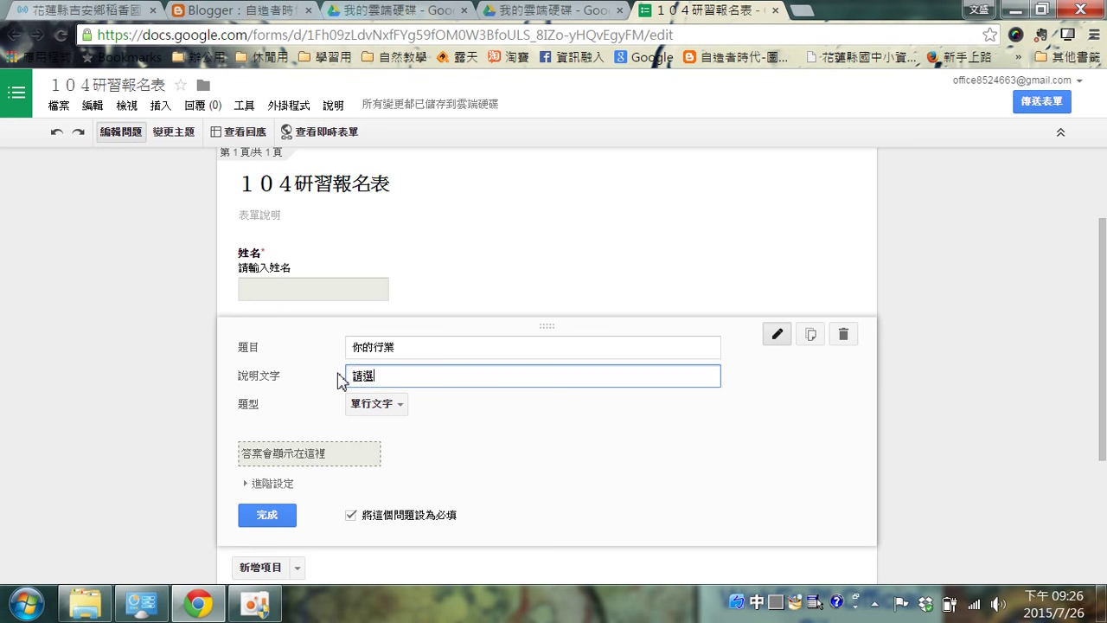
key(Return)
text(ㄗㄨㄟˋㄓ)
key(BackSpace)
text(ㄕㄜˋㄏㄜˊㄉㄜ˙ㄒㄩㄢˇㄒㄧㄤˋ)
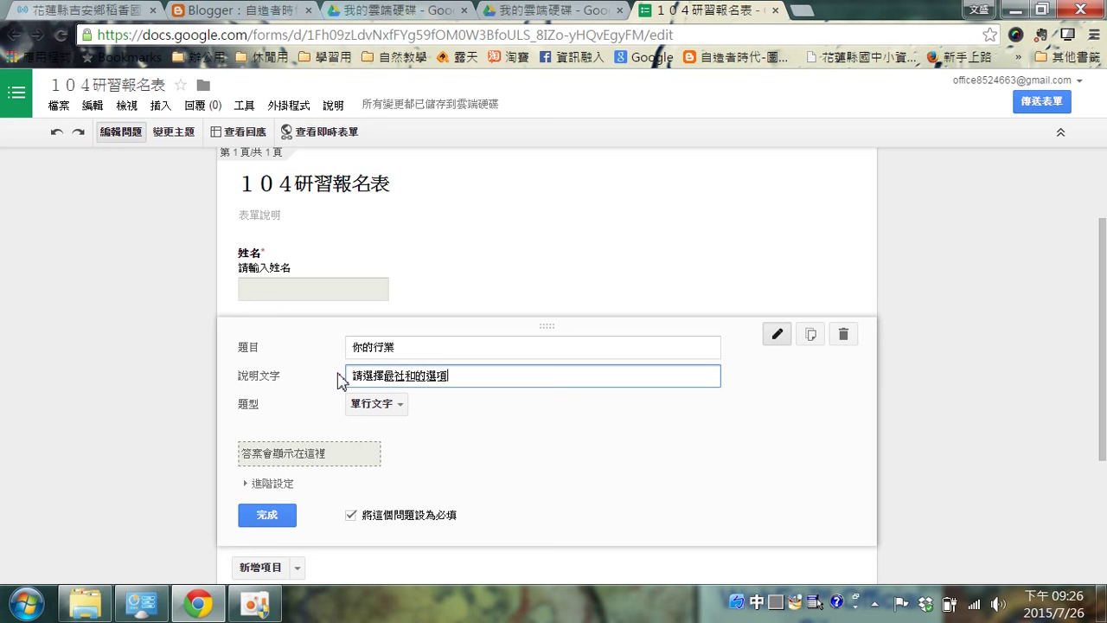
key(Down)
key(Down)
key(Down)
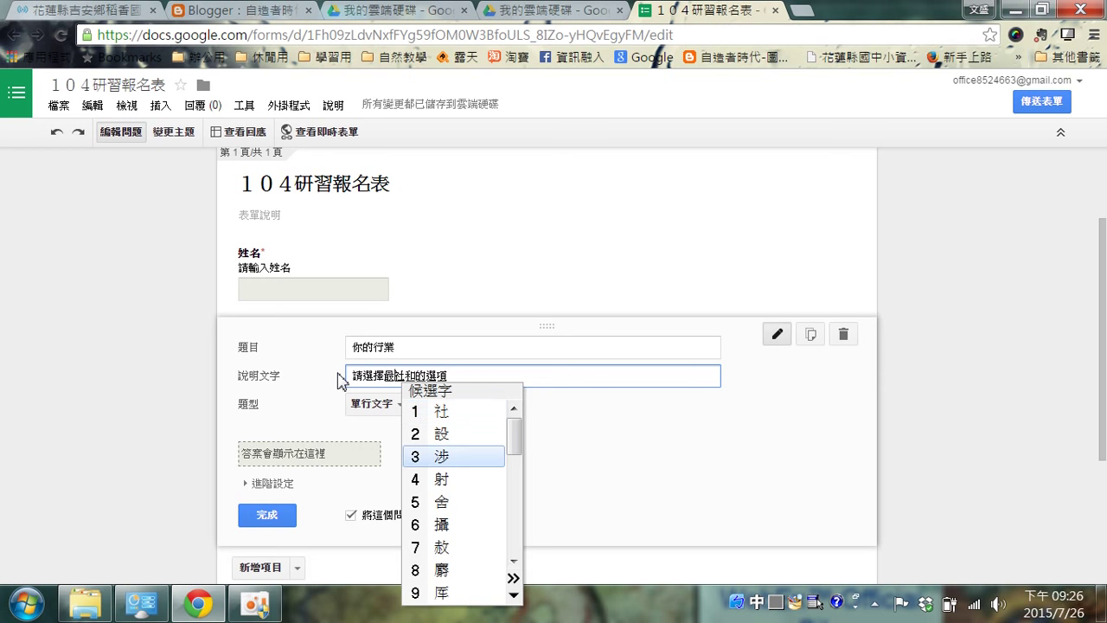
key(Return)
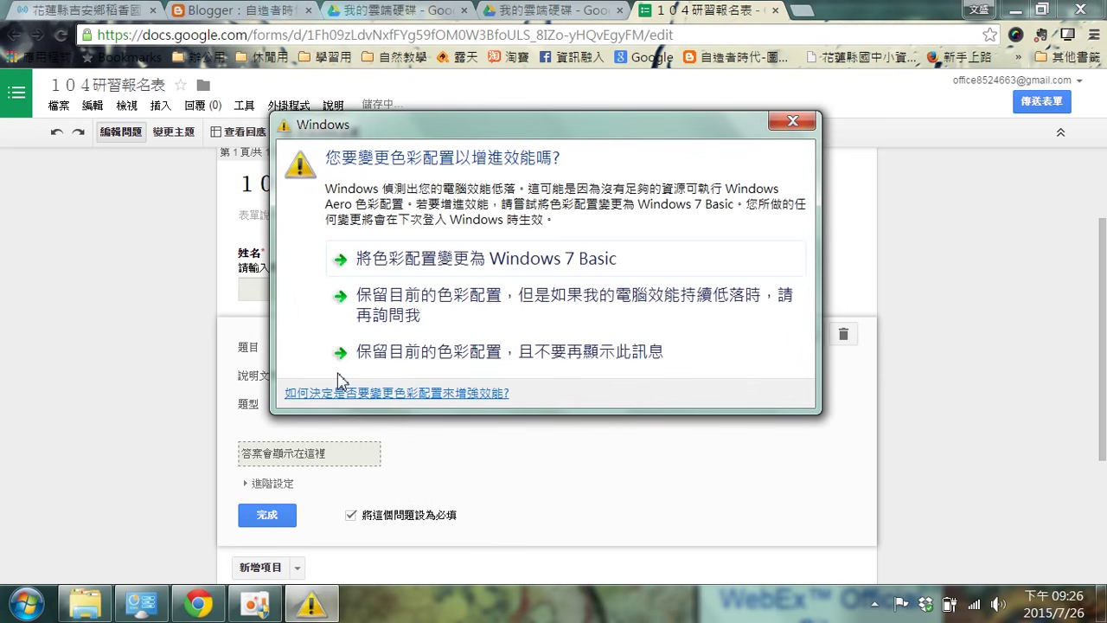
click(791, 121)
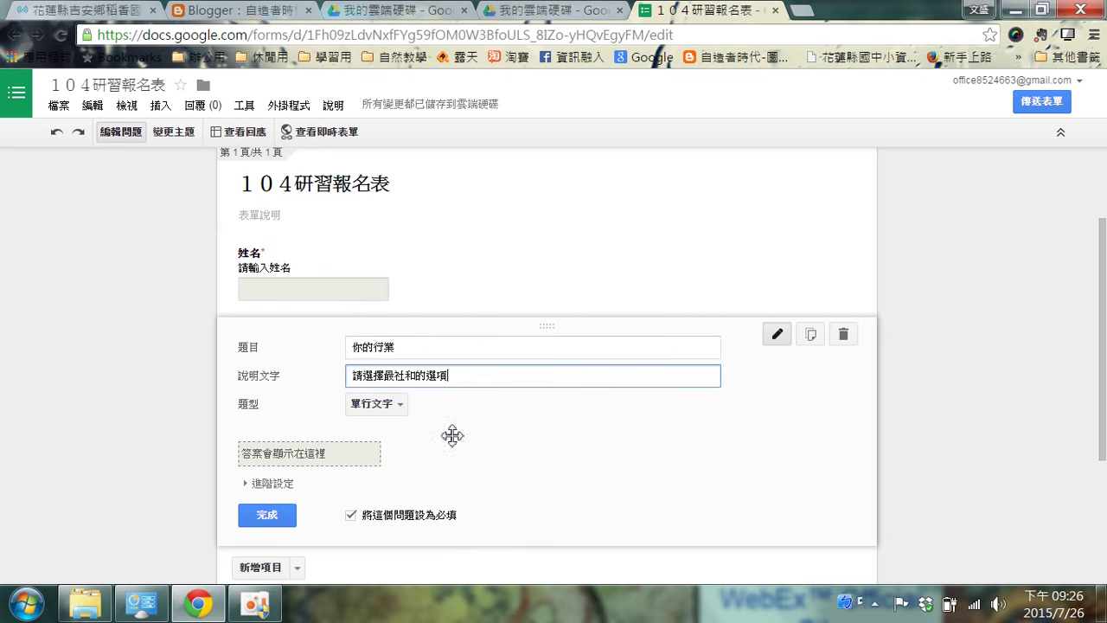
drag(416, 375, 394, 374)
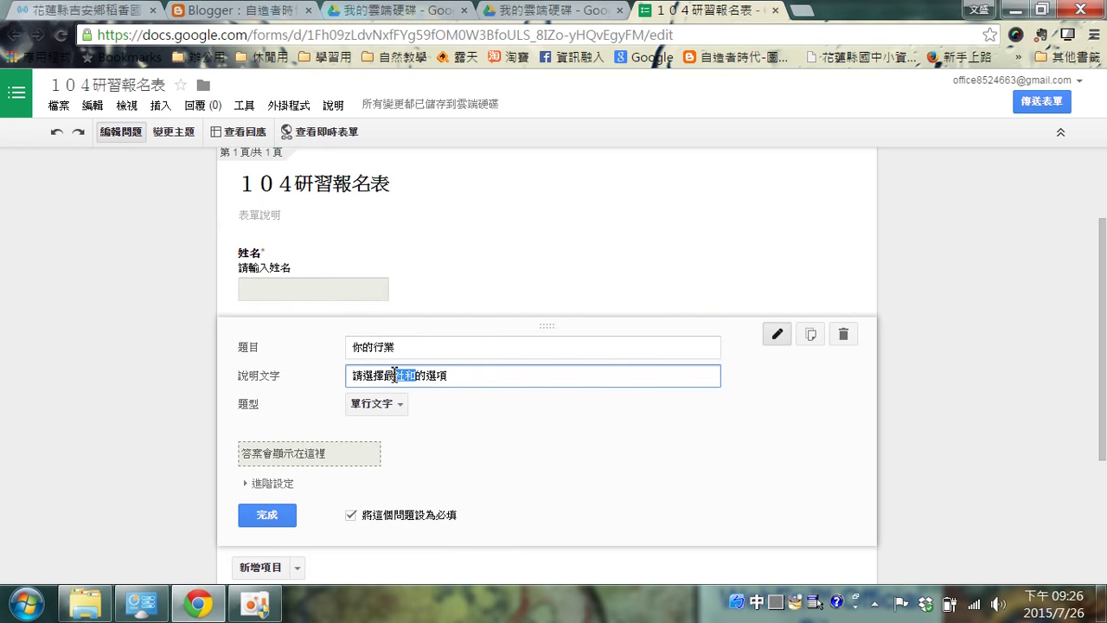
text(適合)
Change the 你的行業 question's type to single-choice radio buttons (單選按鈕).
click(400, 408)
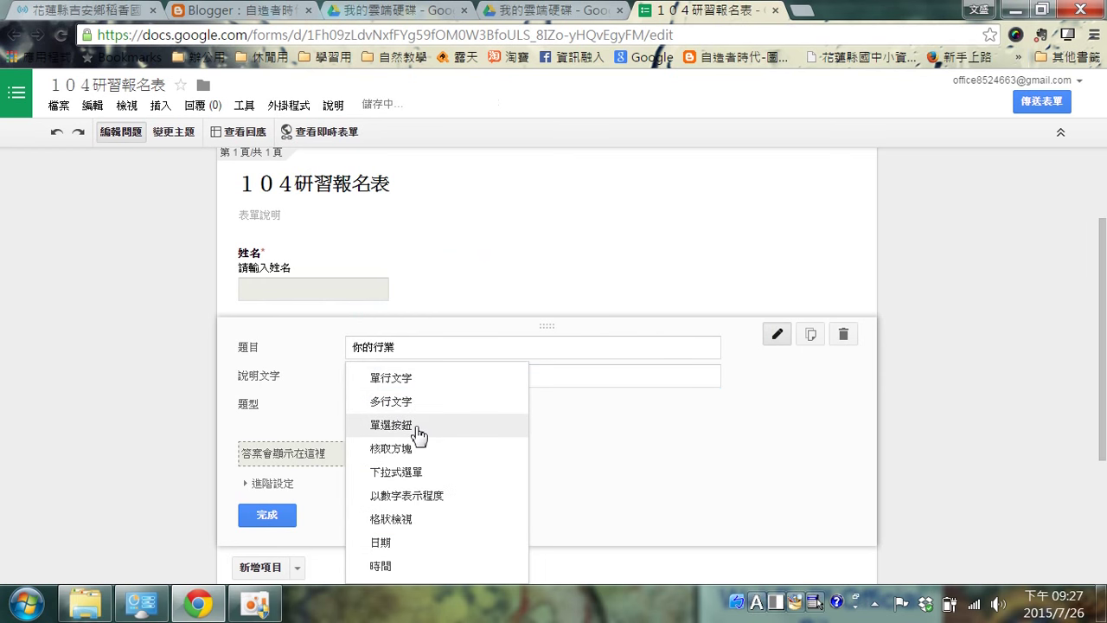
click(417, 433)
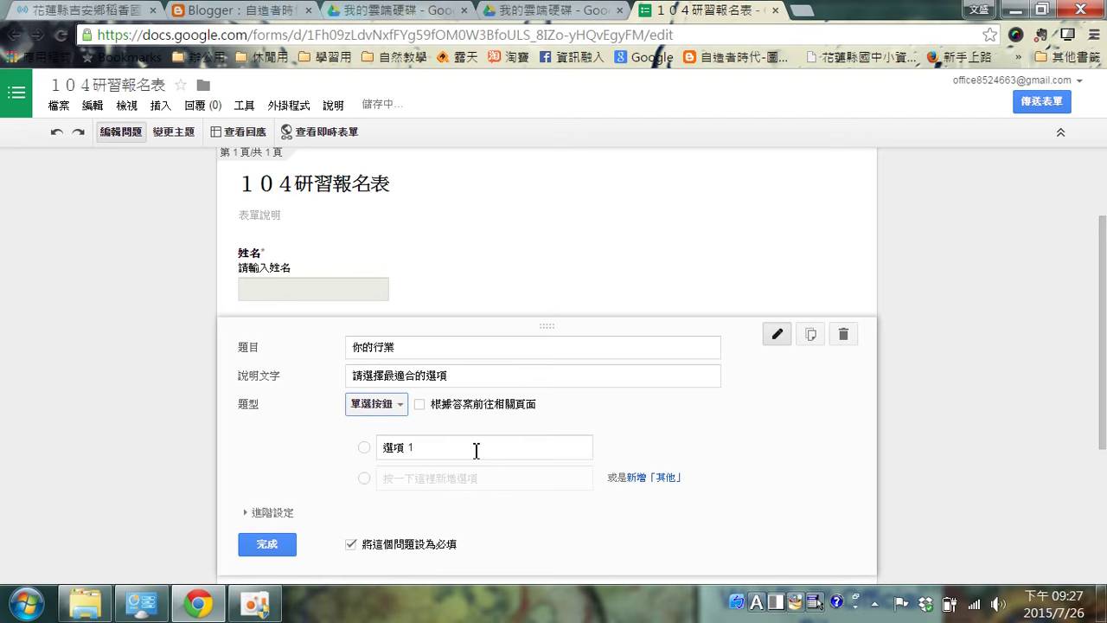
Enter "軍" and "公" as the first two options of the 你的行業 question.
scroll(475, 450, down, 3)
click(429, 321)
key(ctrl+space)
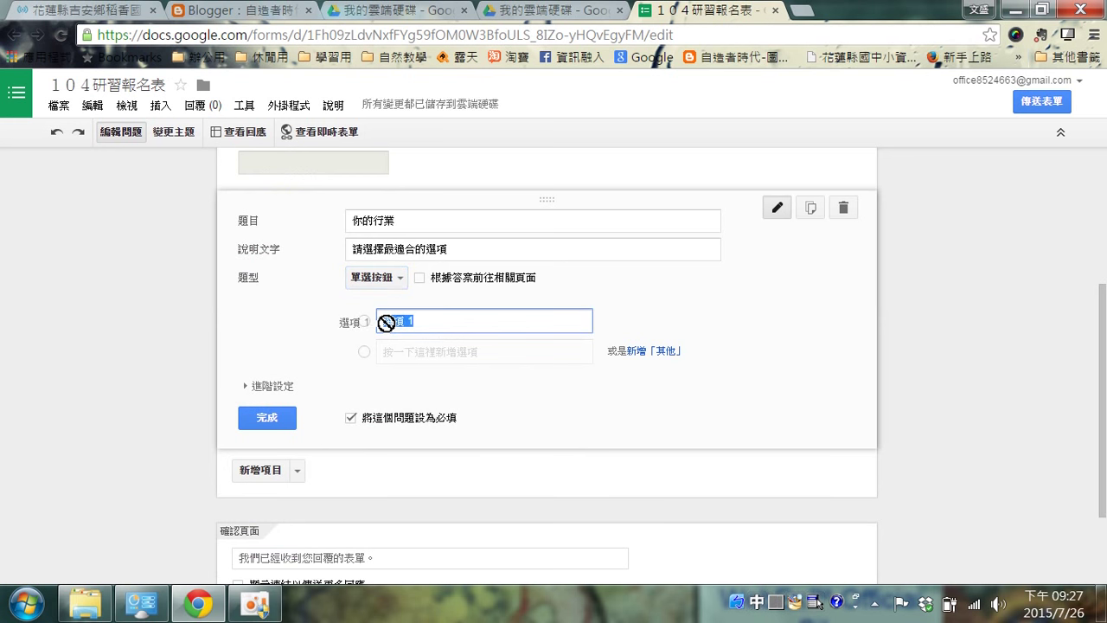
text(《)
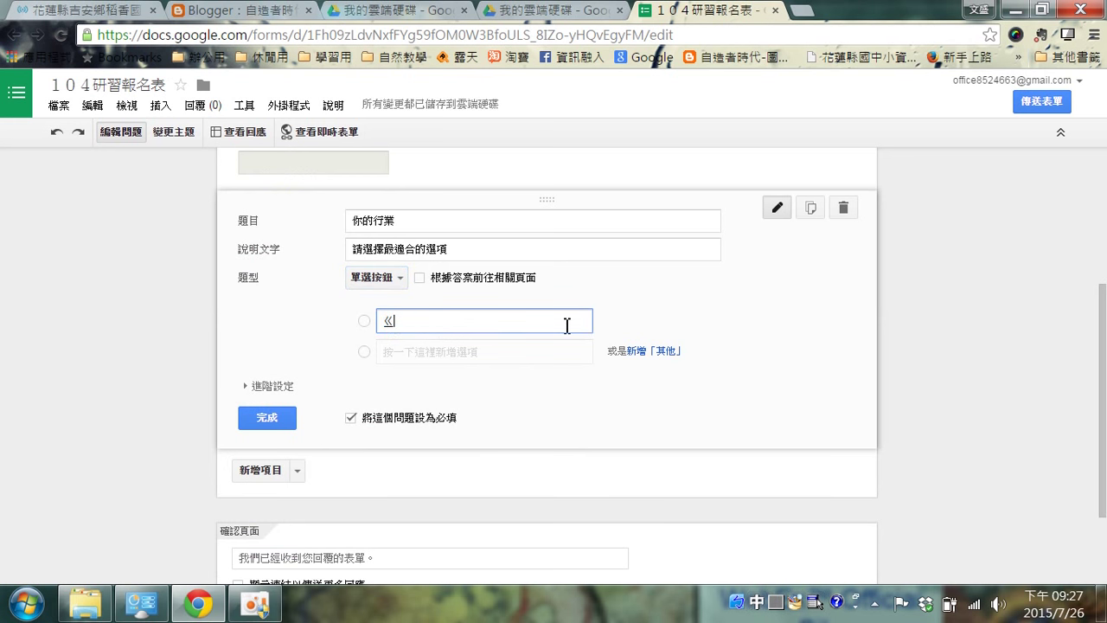
key(Down)
key(2)
click(500, 353)
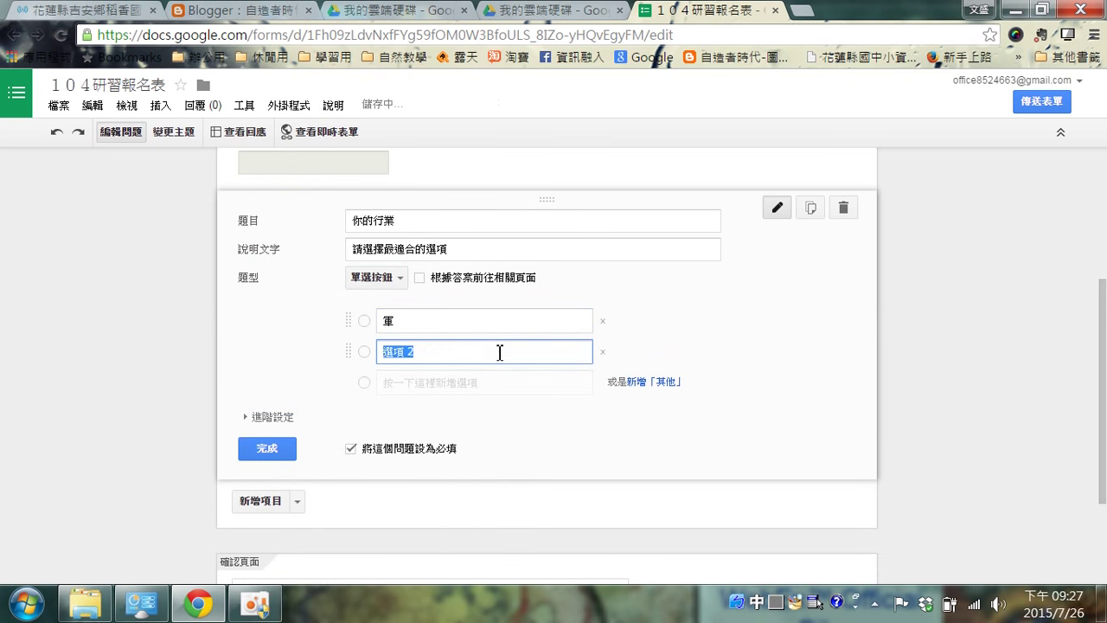
text(ㄍㄨㄥ)
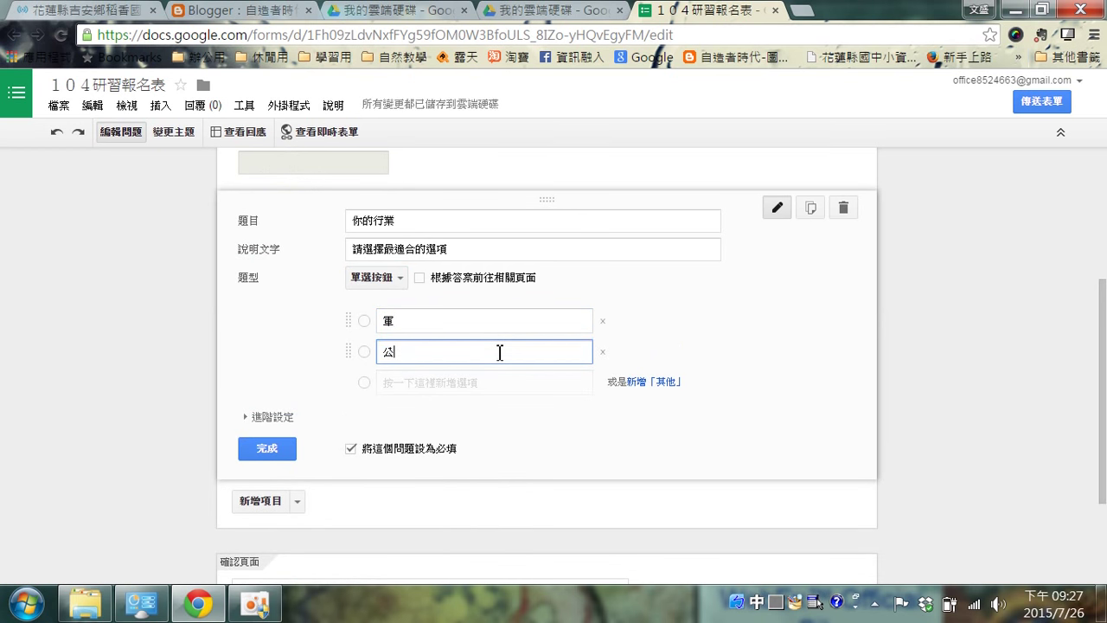
Change the first option of the 你的行業 question to "軍公教" and the second to "商".
click(433, 324)
click(433, 326)
text(公教)
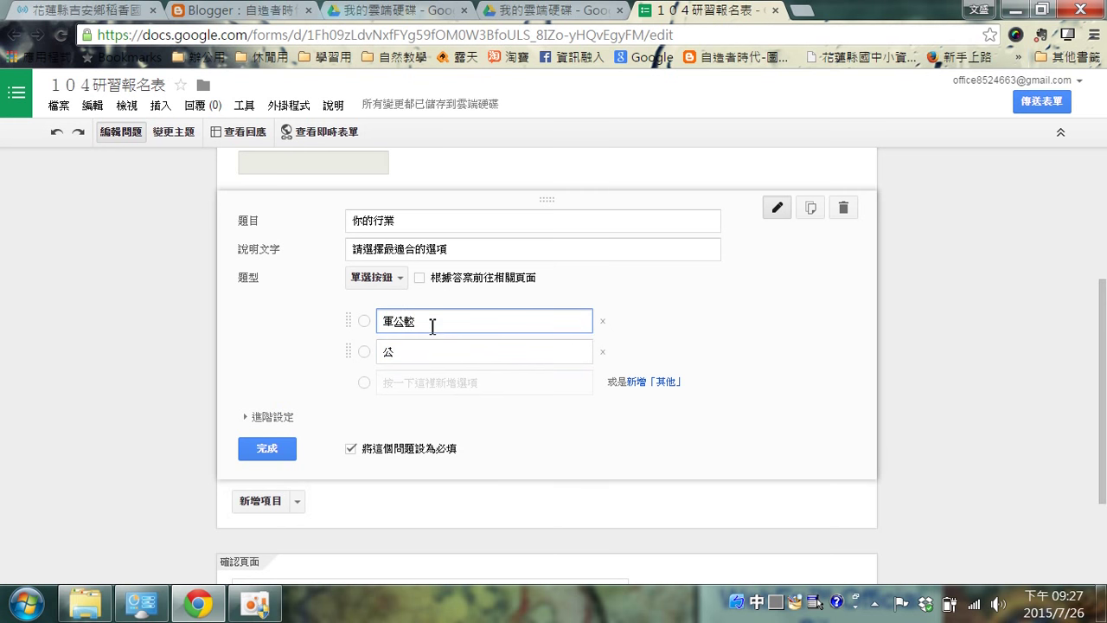
key(Down)
key(Down)
key(Return)
double_click(391, 353)
text(ㄕ)
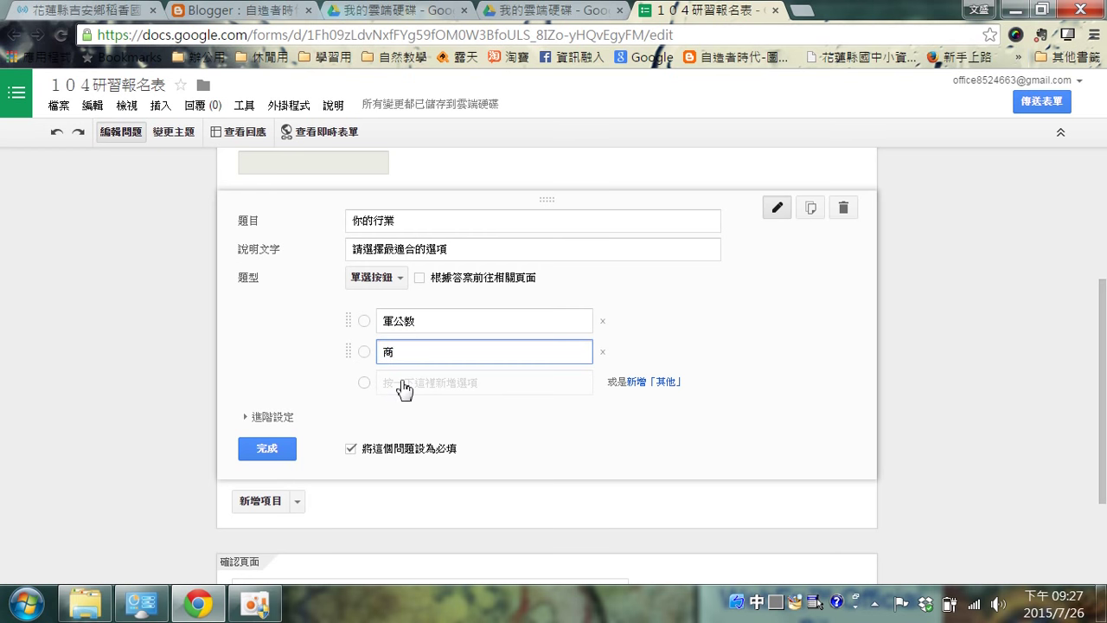
Add "工" and "無業" as the third and fourth options of the 你的行業 question.
click(399, 382)
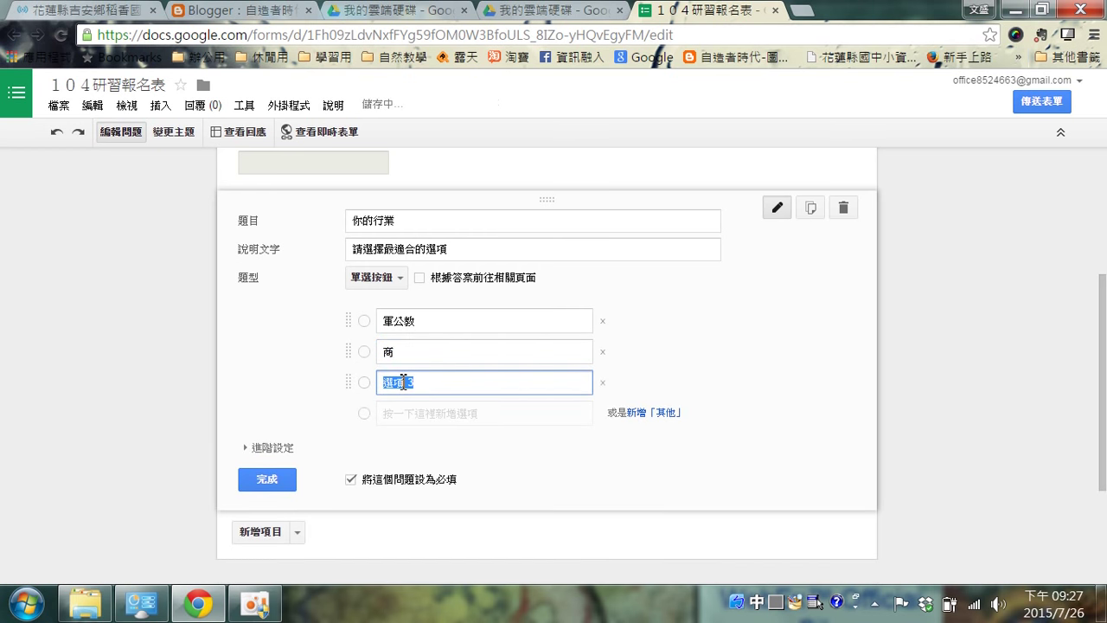
text(工)
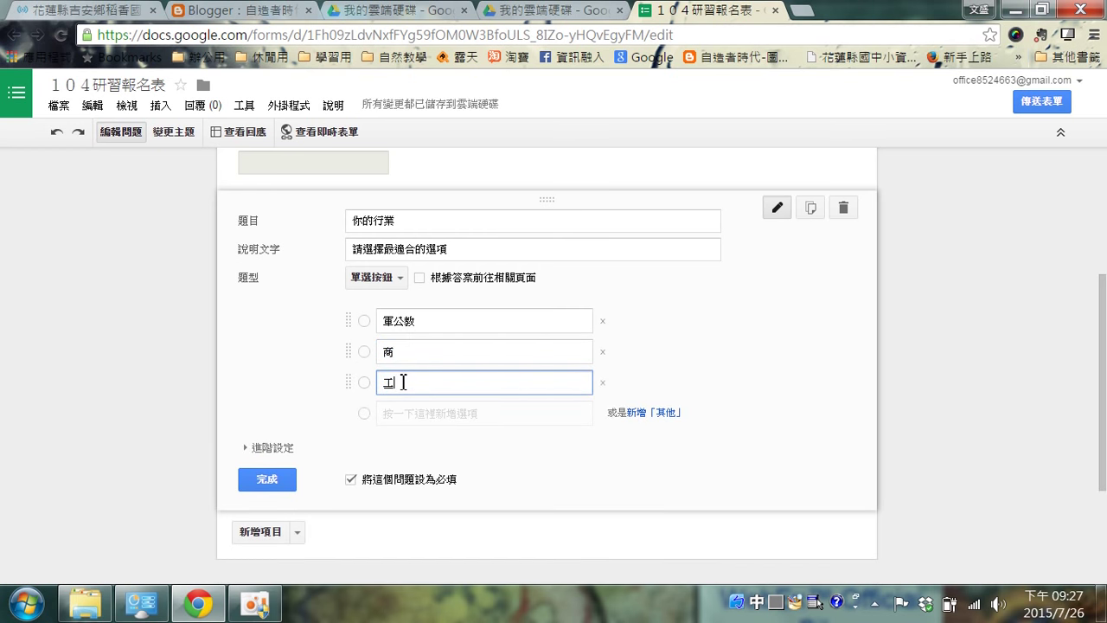
click(469, 408)
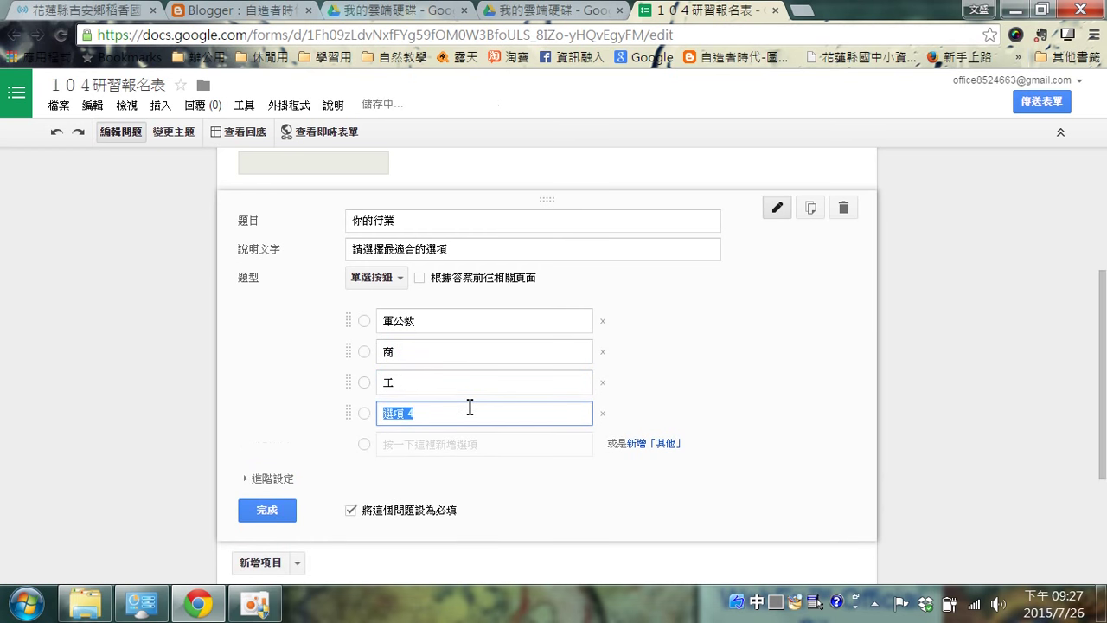
text(無業)
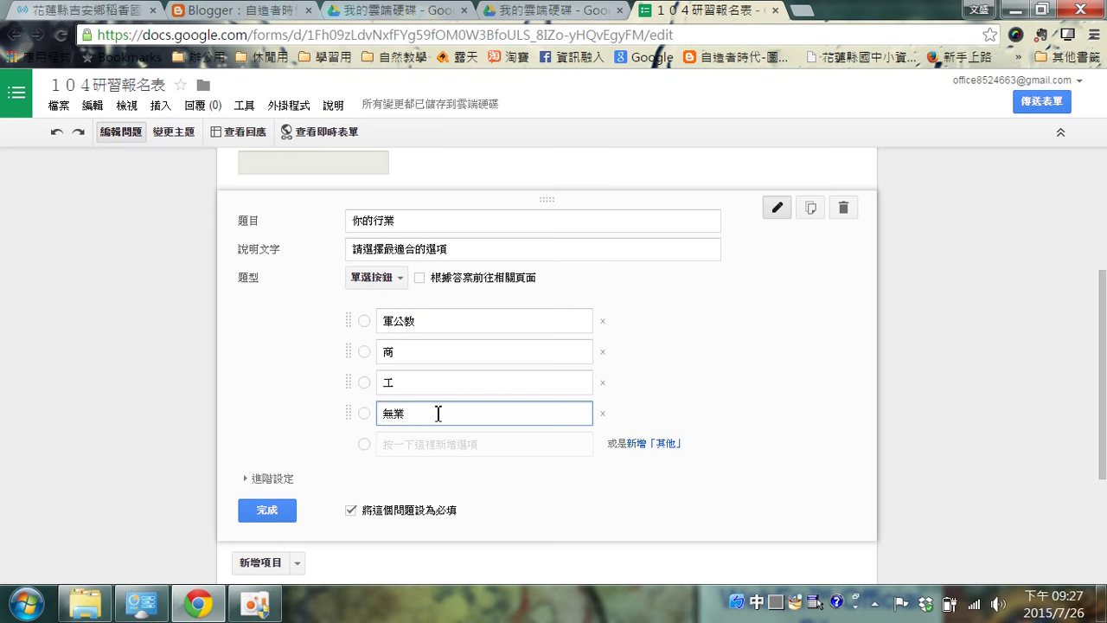
Add a free-answer 其他 option to the 你的行業 question and finish editing it.
click(650, 442)
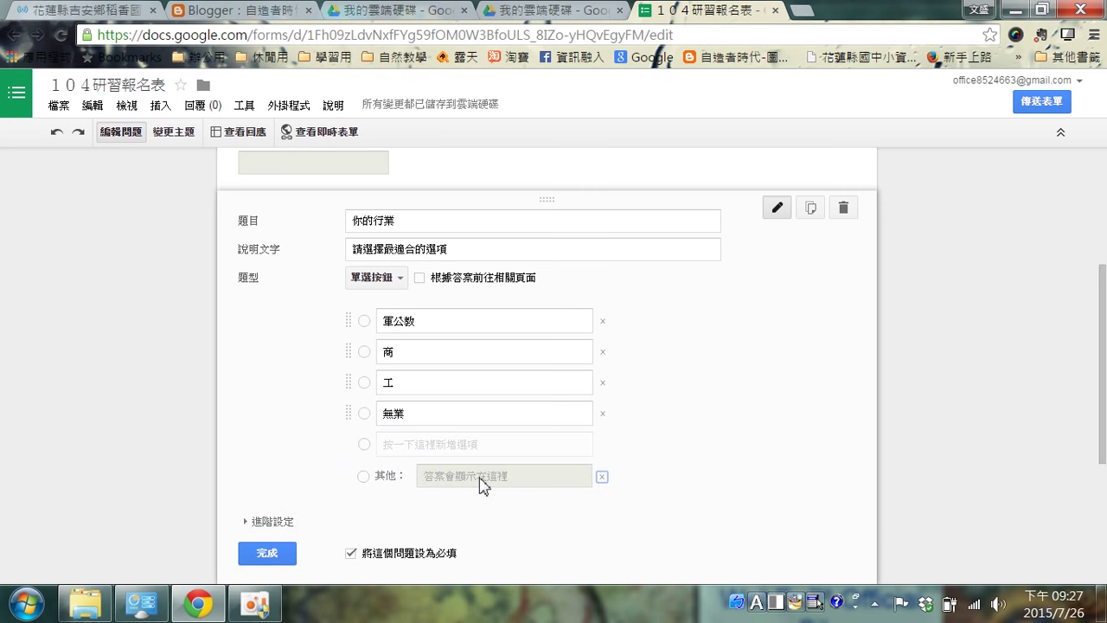
scroll(482, 484, down, 2)
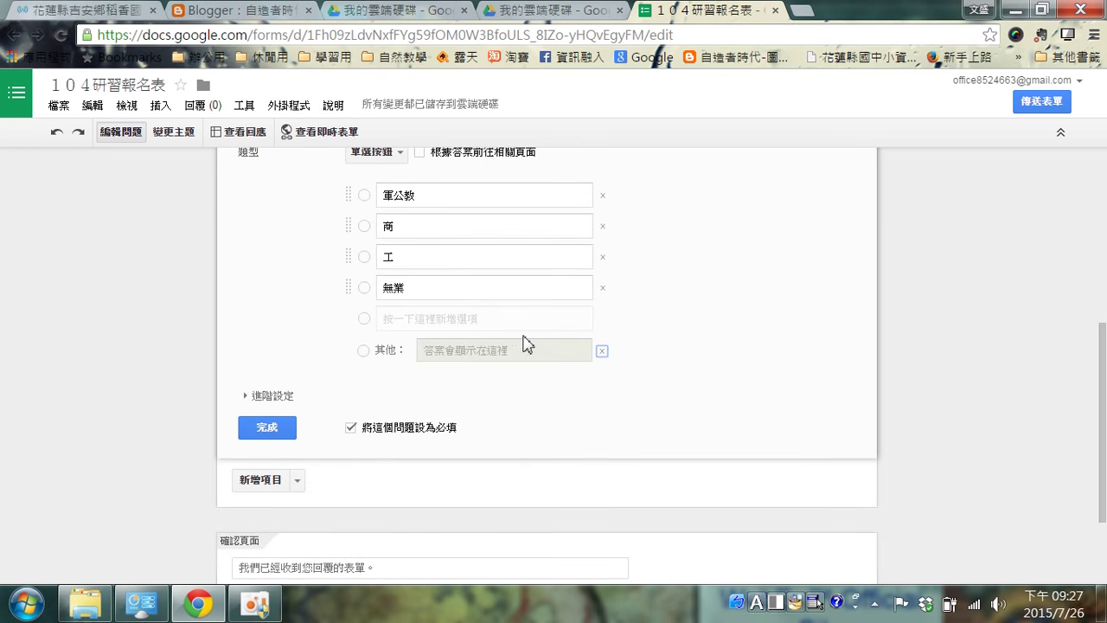
scroll(470, 417, up, 2)
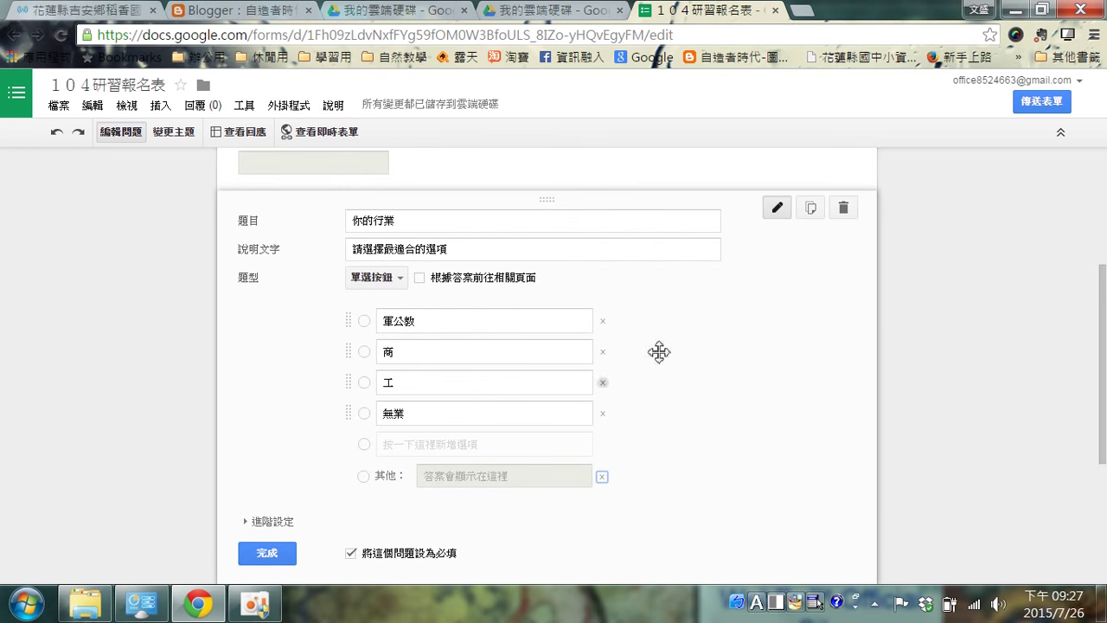
click(275, 553)
Duplicate the 你的行業 question and set the copy's type to checkboxes (核取方塊).
scroll(624, 302, up, 1)
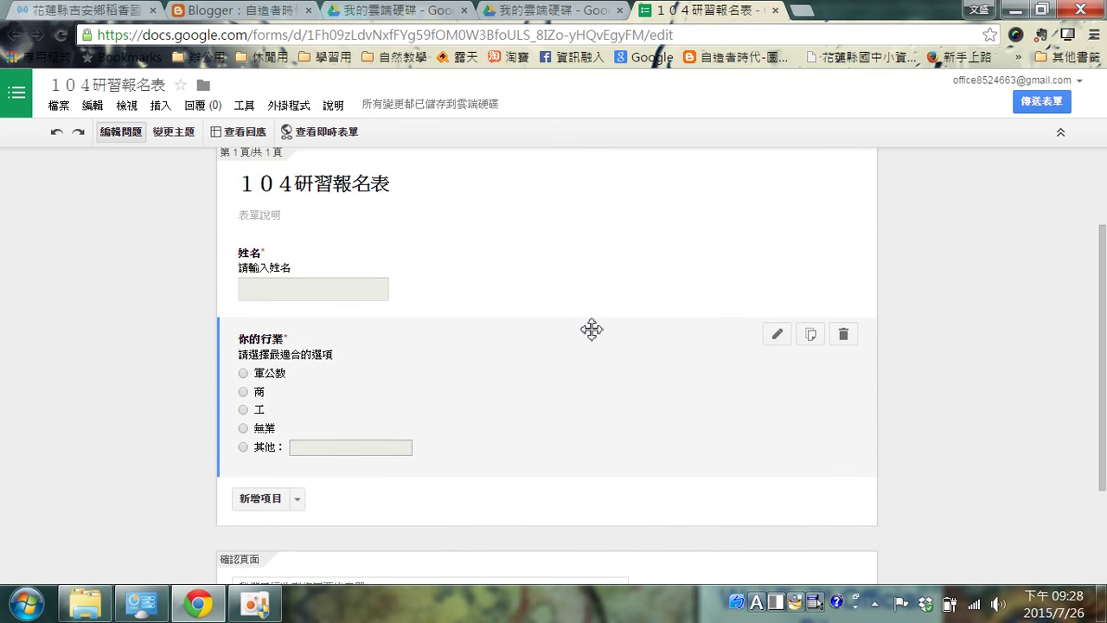
scroll(592, 328, down, 2)
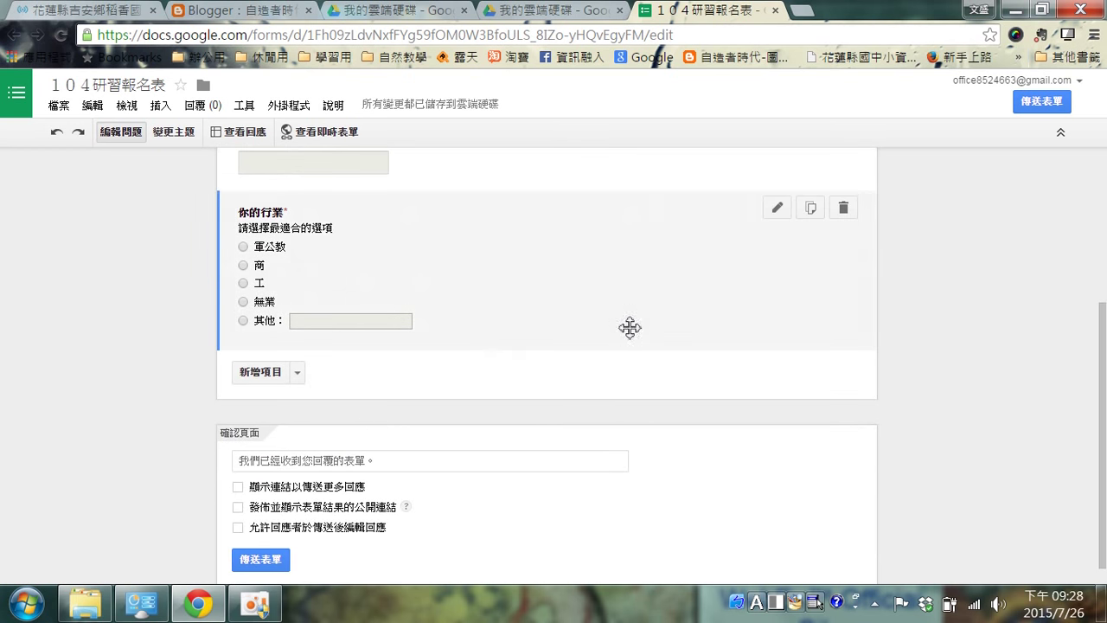
scroll(783, 255, up, 4)
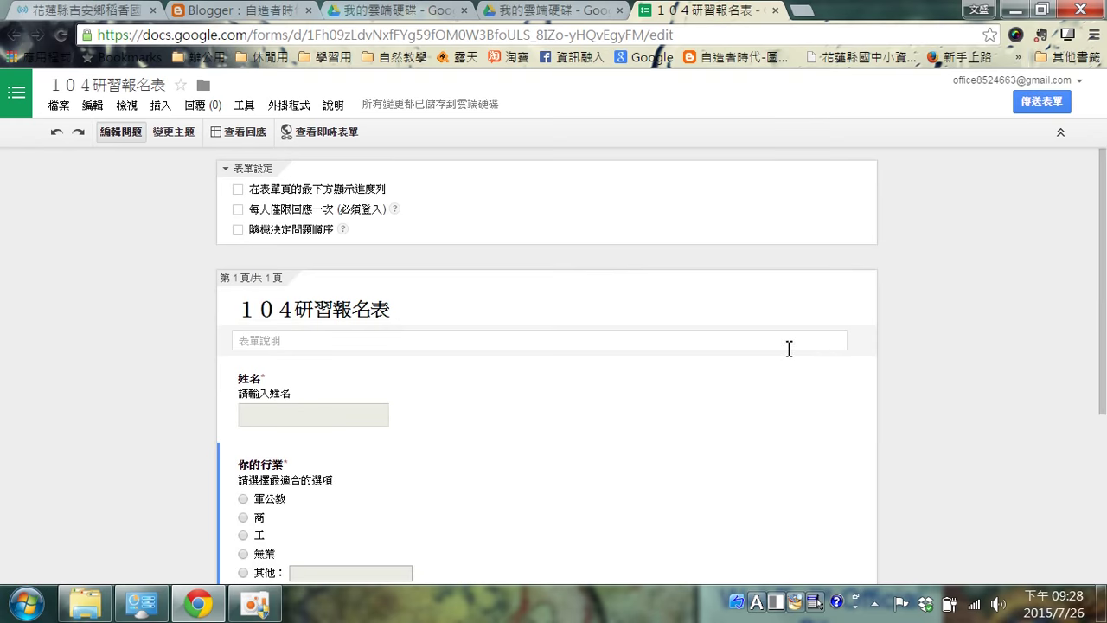
scroll(751, 329, down, 4)
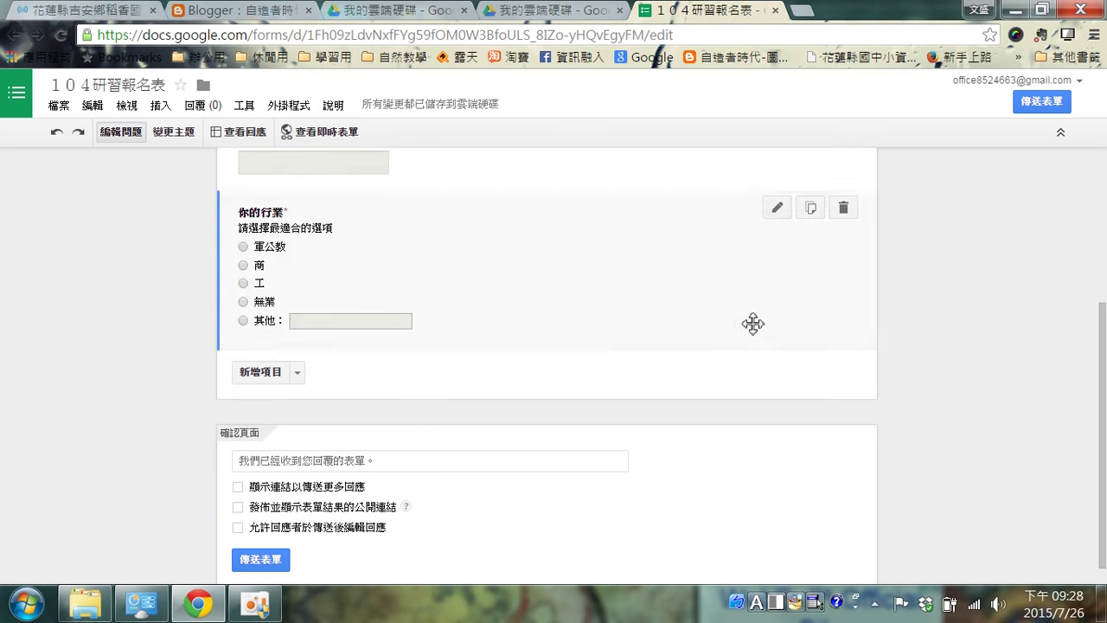
click(813, 210)
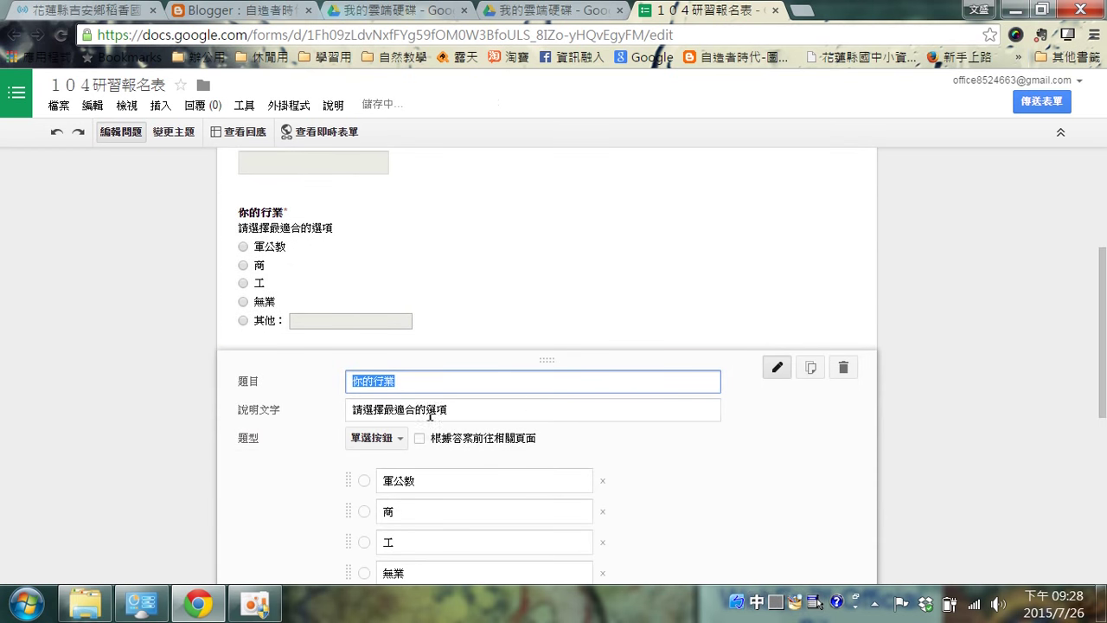
click(414, 380)
click(402, 439)
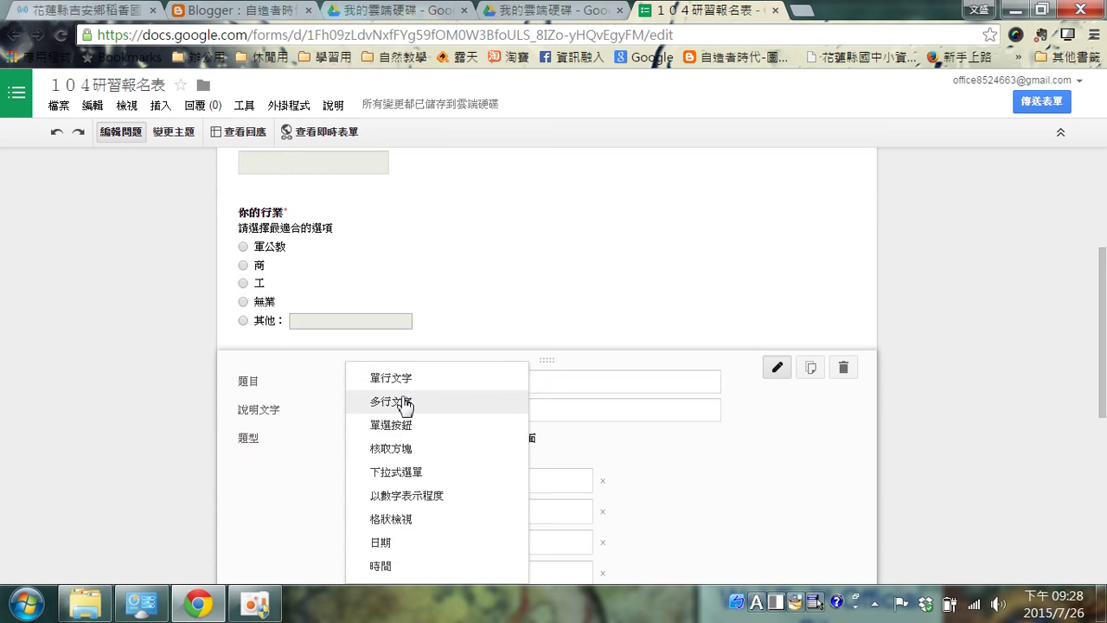
click(422, 452)
Retitle the duplicated checkbox question "你喜歡哪一類的研習？".
click(413, 383)
drag(412, 383, 346, 385)
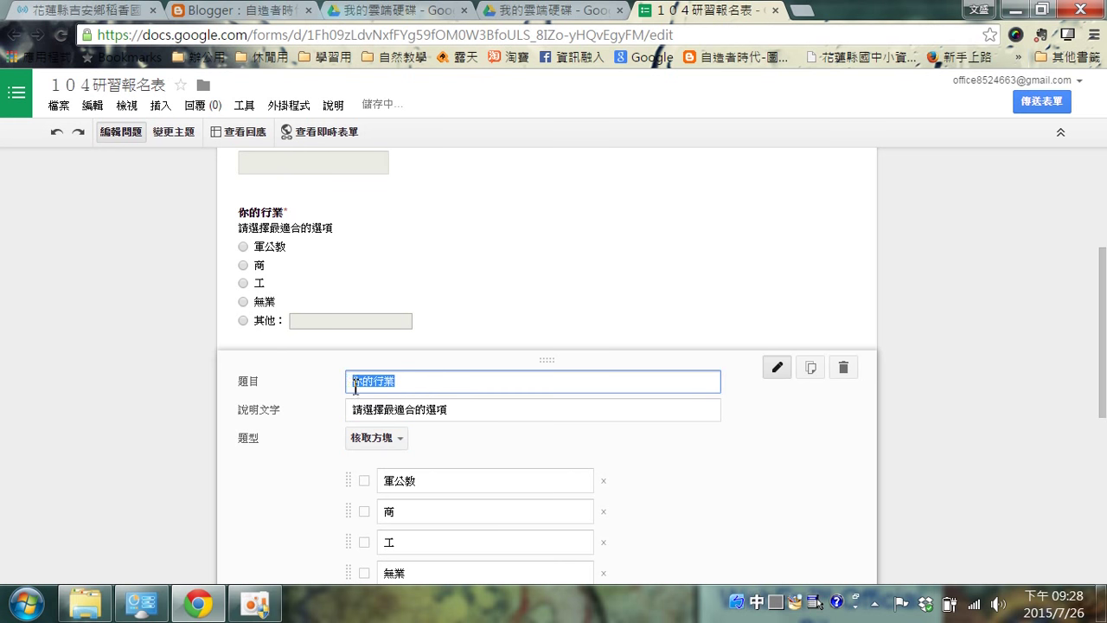
text(ㄋ)
text(喜歡ㄋㄚ)
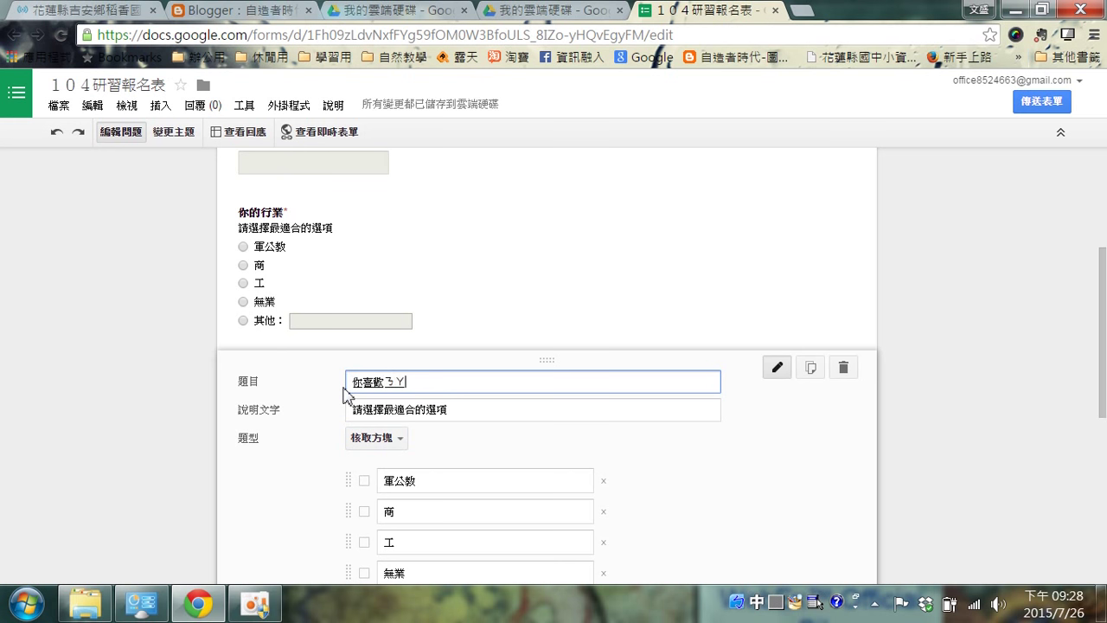
text(嗎一ㄌㄟ類的研習)
key(Return)
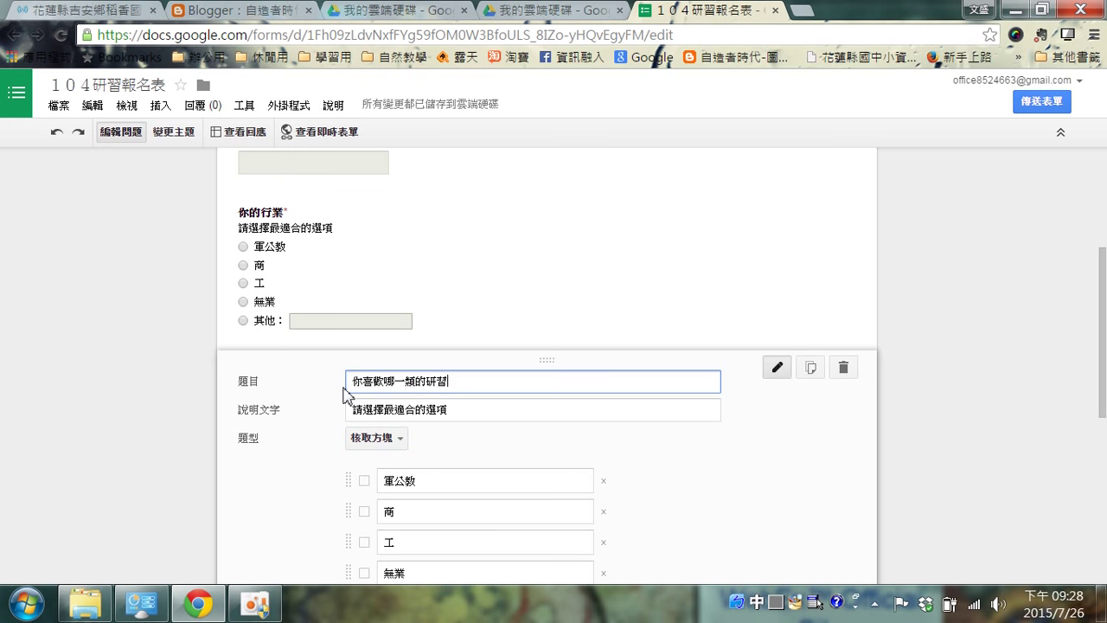
text(？)
Replace the first two options of the checkbox question with "教學型研習" and "ＤＩＹ行研習".
click(463, 409)
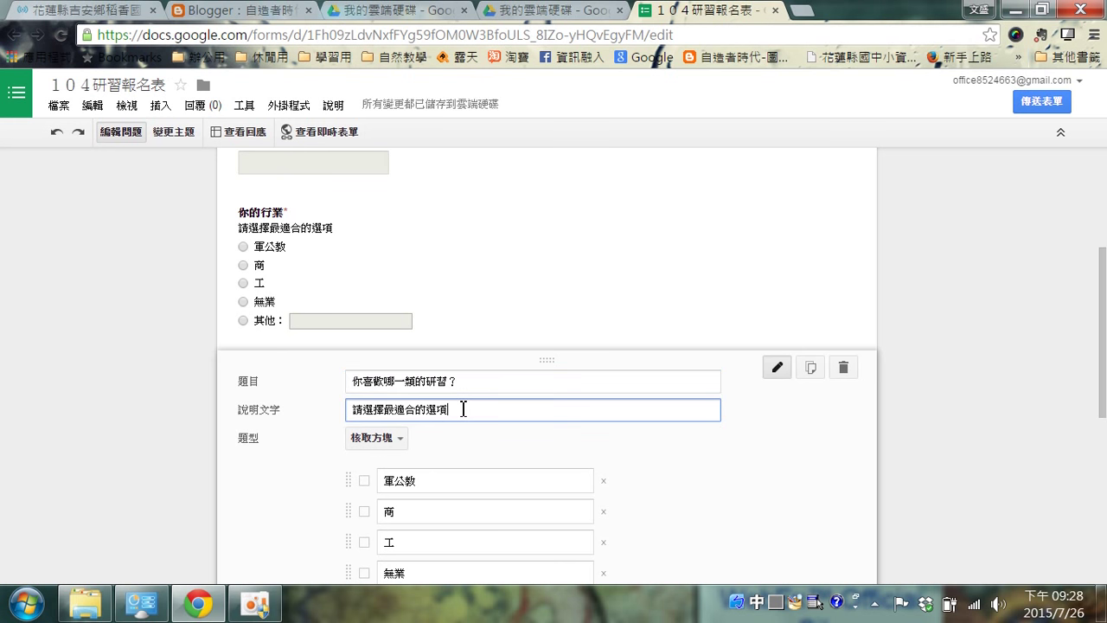
mouse_move(464, 409)
mouse_down()
mouse_move(340, 415)
mouse_move(467, 410)
mouse_up()
scroll(543, 454, down, 3)
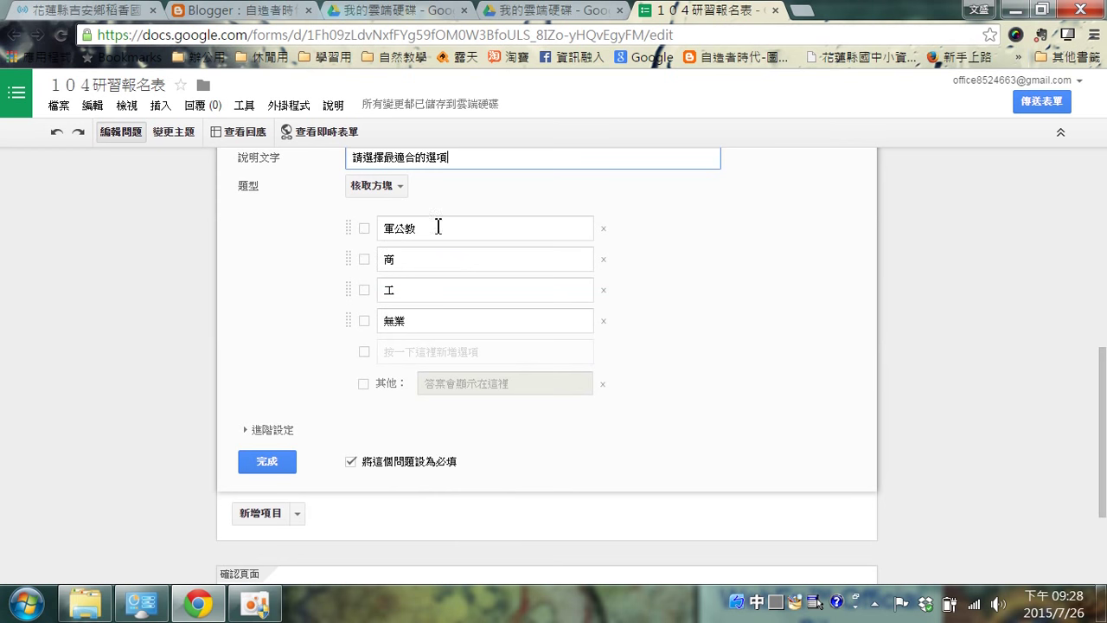
scroll(438, 227, up, 3)
scroll(493, 462, down, 1)
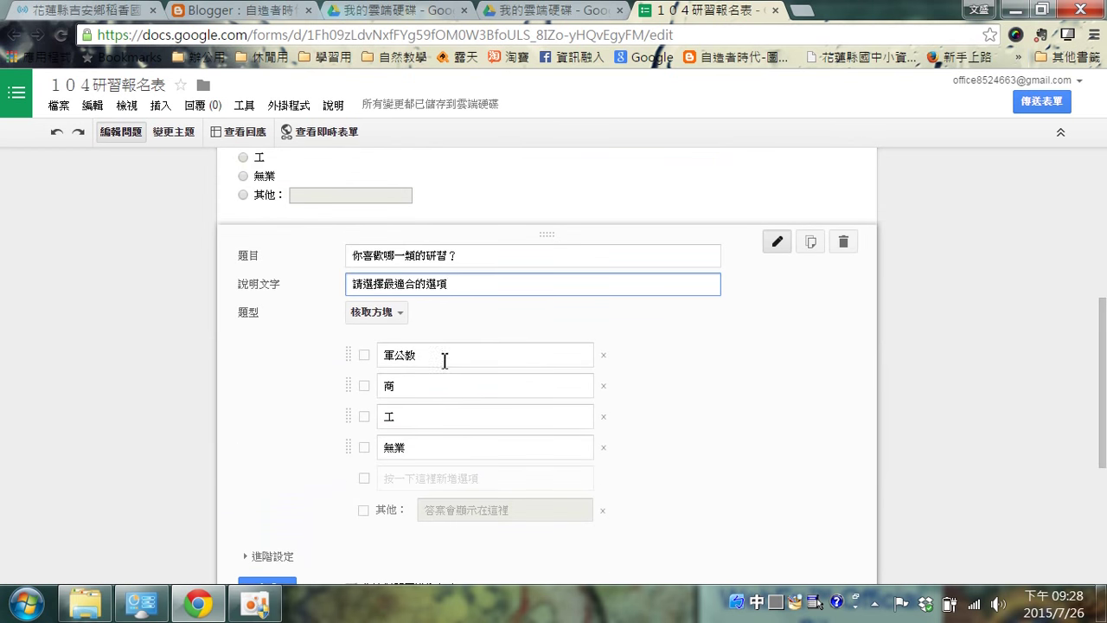
double_click(395, 354)
text(ㄐㄧ)
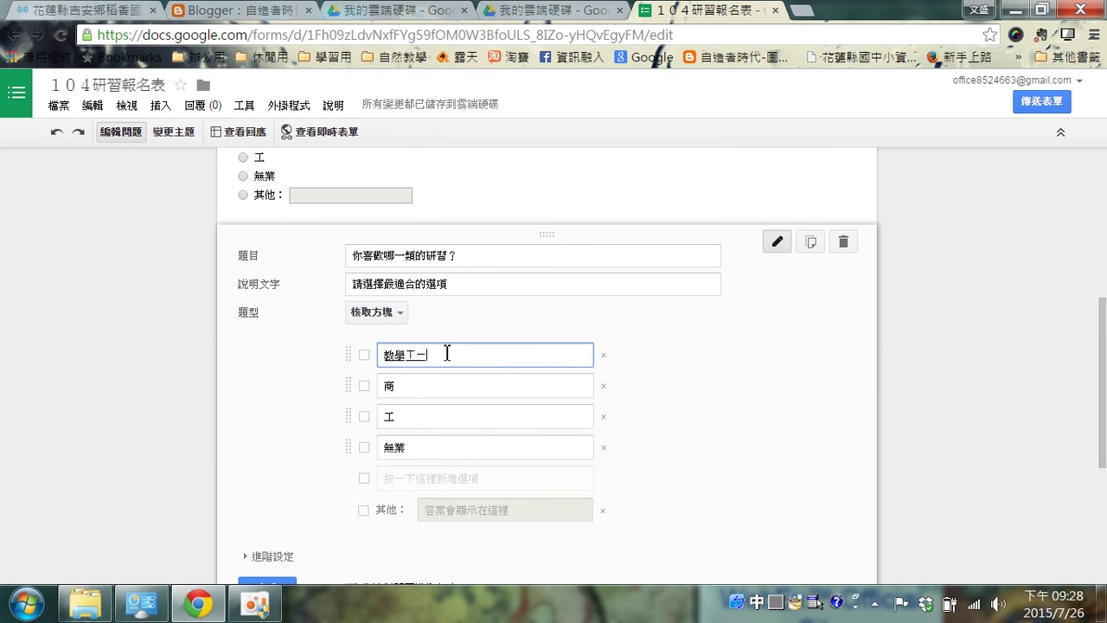
text(ㄒㄧˊ)
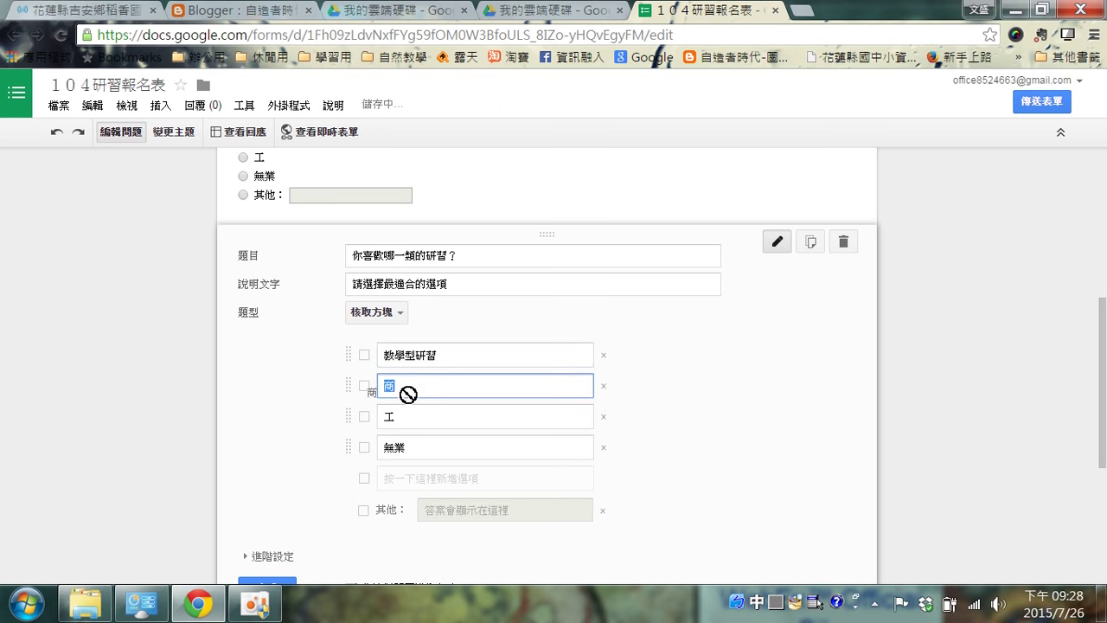
double_click(424, 385)
text(ㄉㄧ)
text(ㄒㄧㄥ)
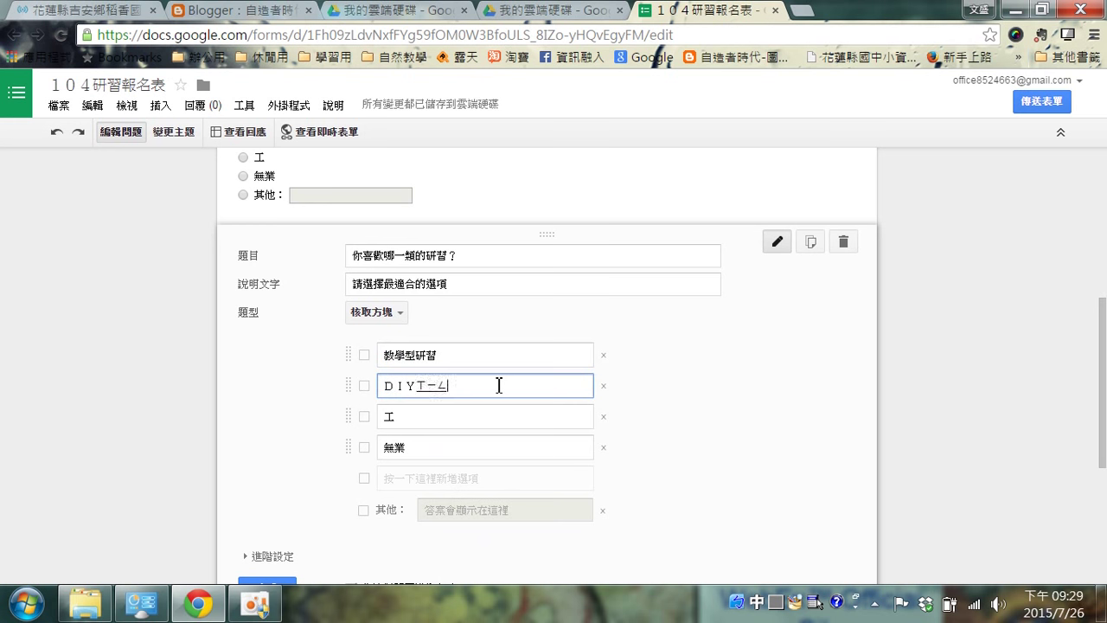
text(ˊㄒㄧˊ)
Replace the checkbox question's third option with "工作坊" and delete the 無業 option.
double_click(389, 416)
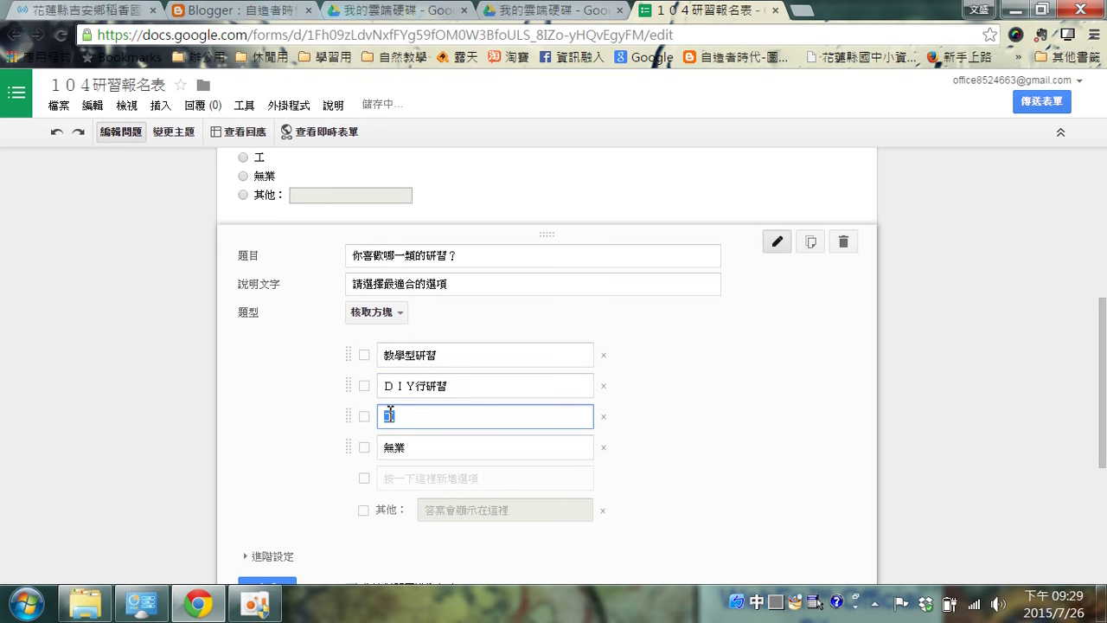
text(ㄍㄨㄥ ㄗㄨㄛˋㄈㄤ)
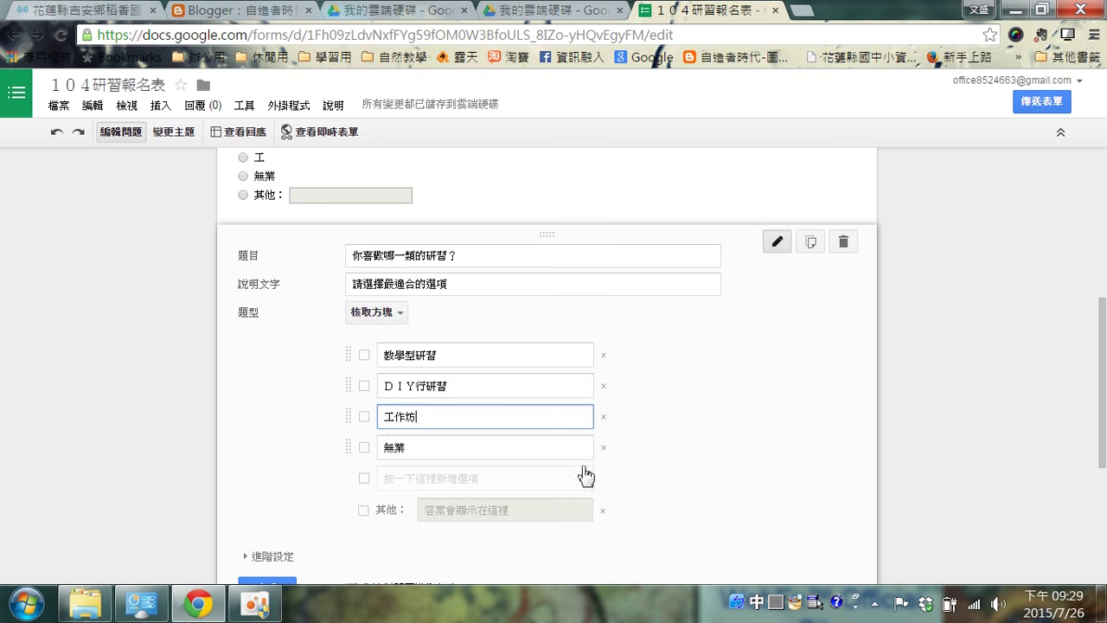
click(604, 447)
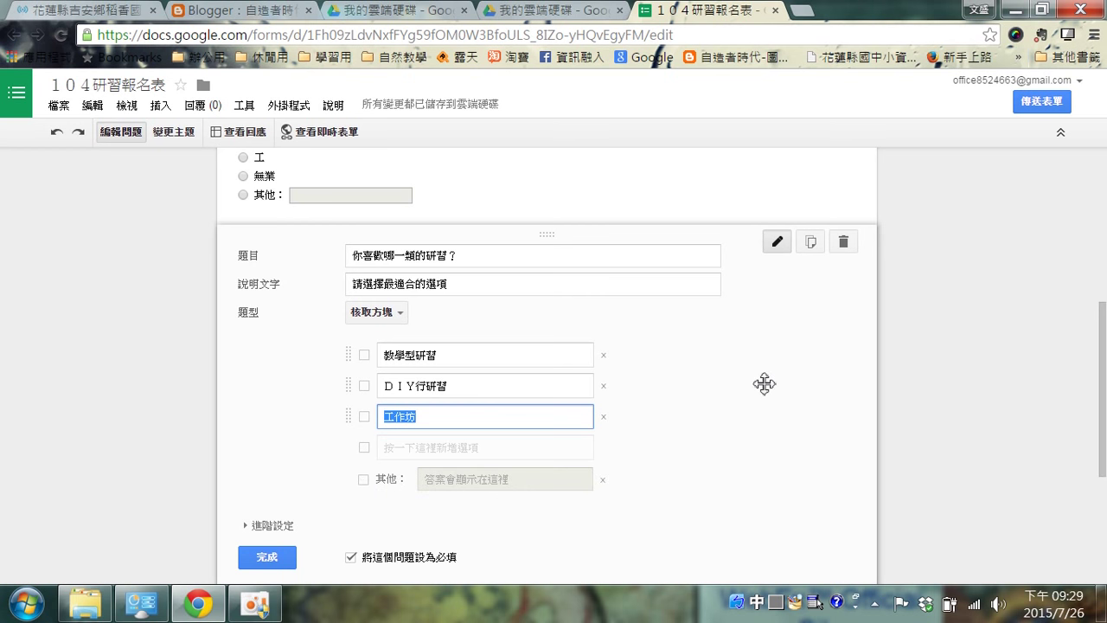
Duplicate the 你喜歡哪一類的研習？ question, then make the original no longer required and finish editing it.
drag(764, 383, 803, 392)
click(810, 241)
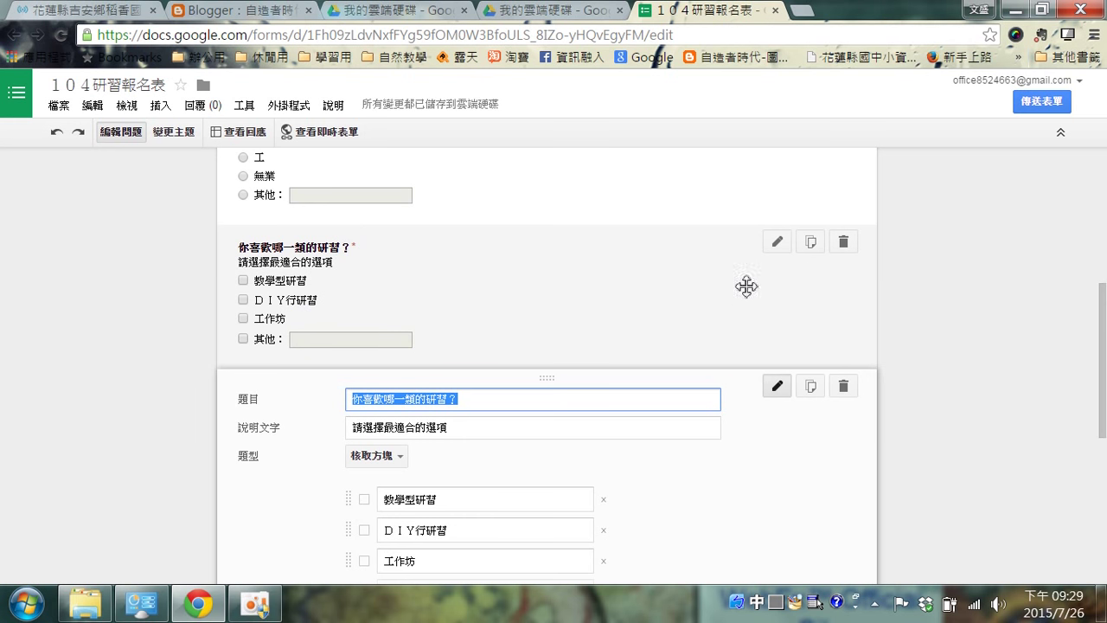
click(778, 244)
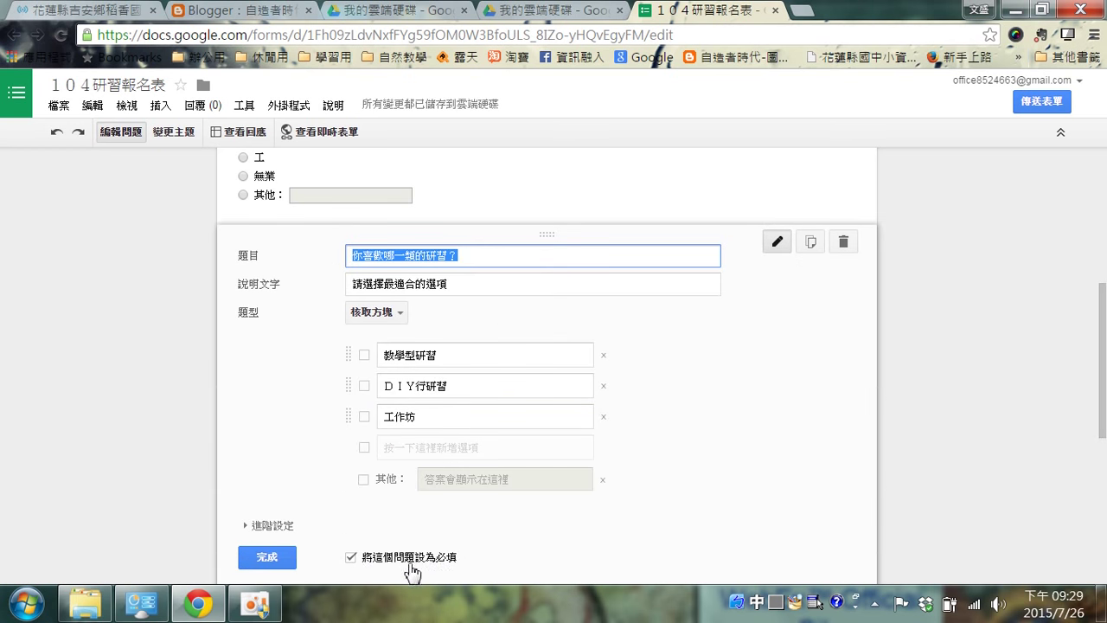
click(350, 557)
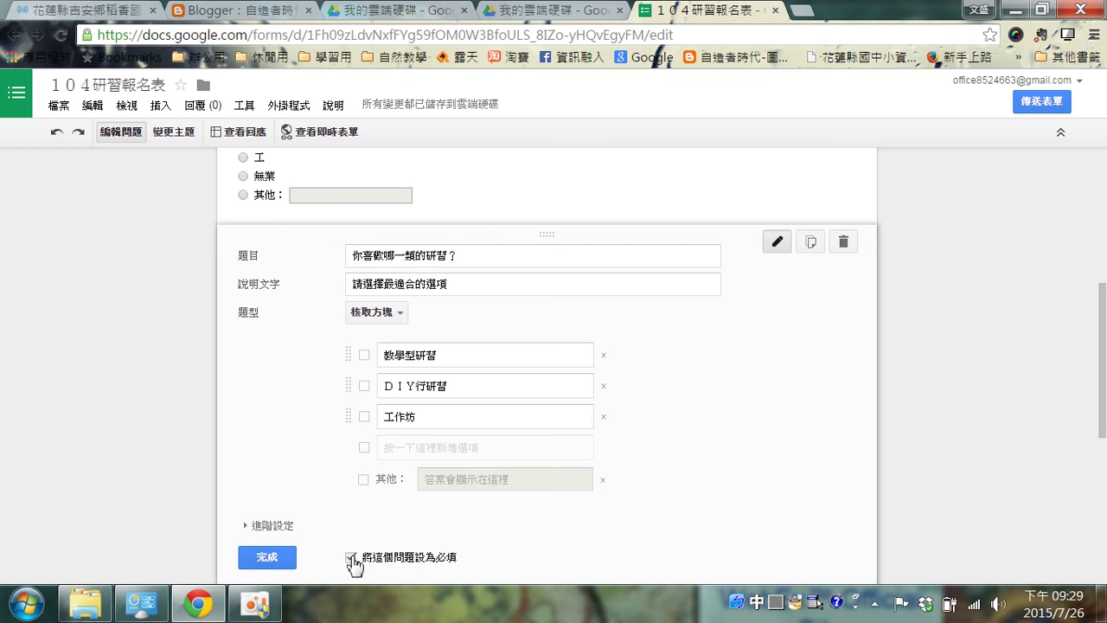
click(259, 555)
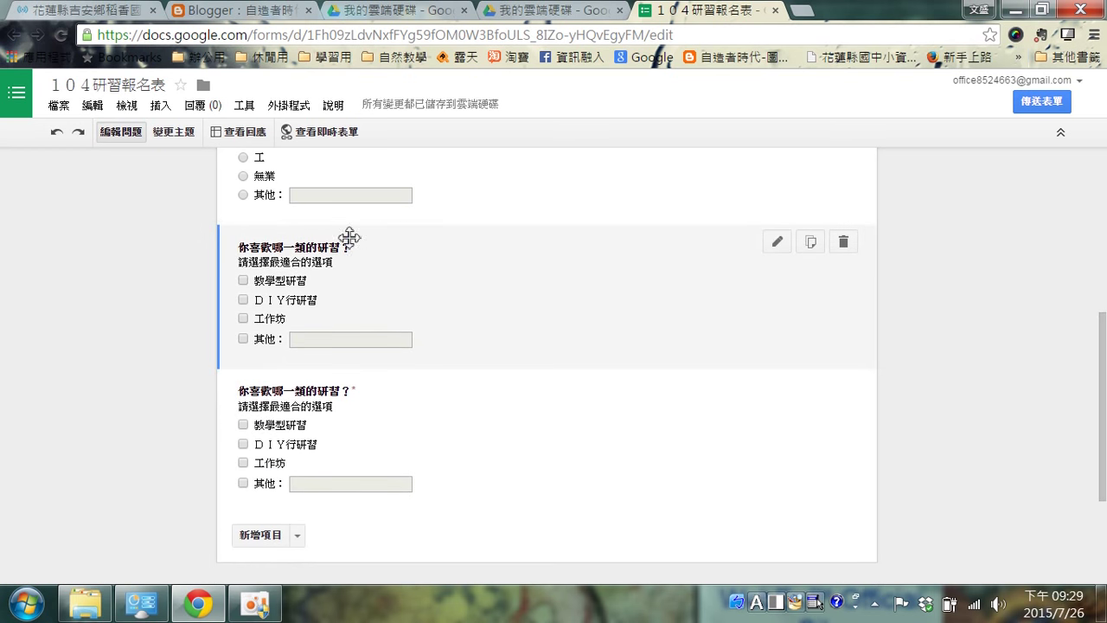
Open the duplicated workshop-type question at the end of the form for editing and retitle it "你對現在政府的滿意度？".
scroll(404, 292, up, 3)
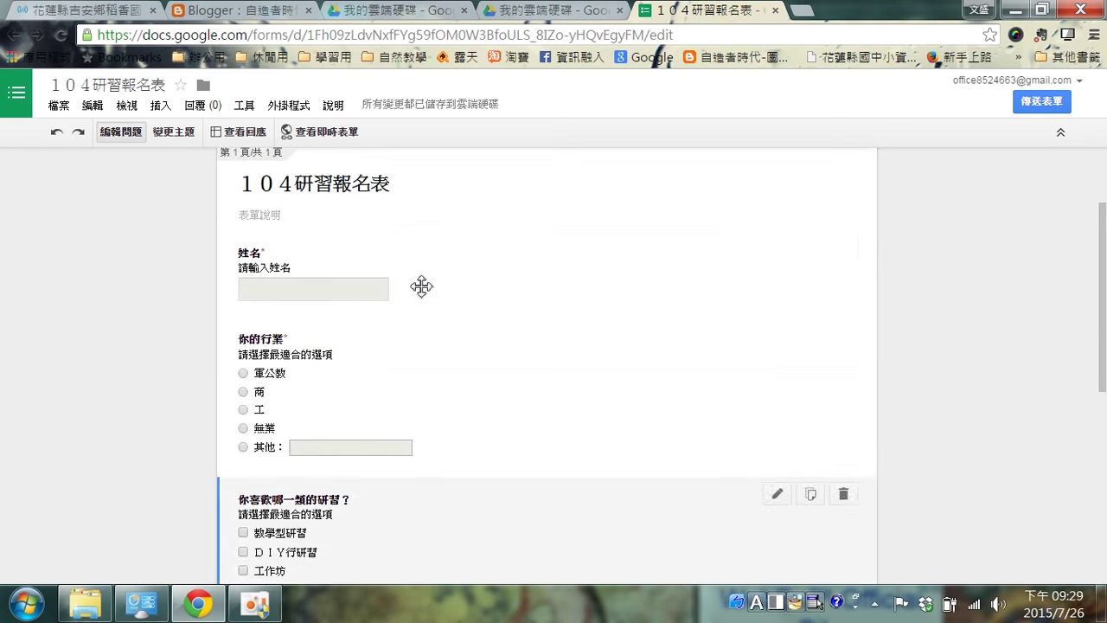
scroll(388, 338, down, 4)
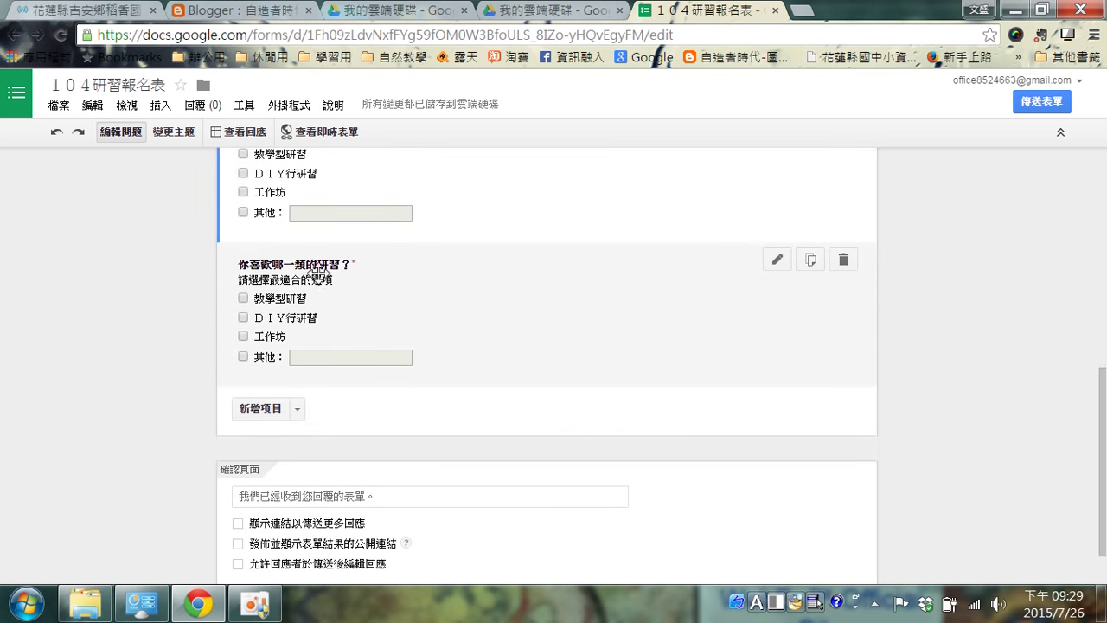
click(788, 262)
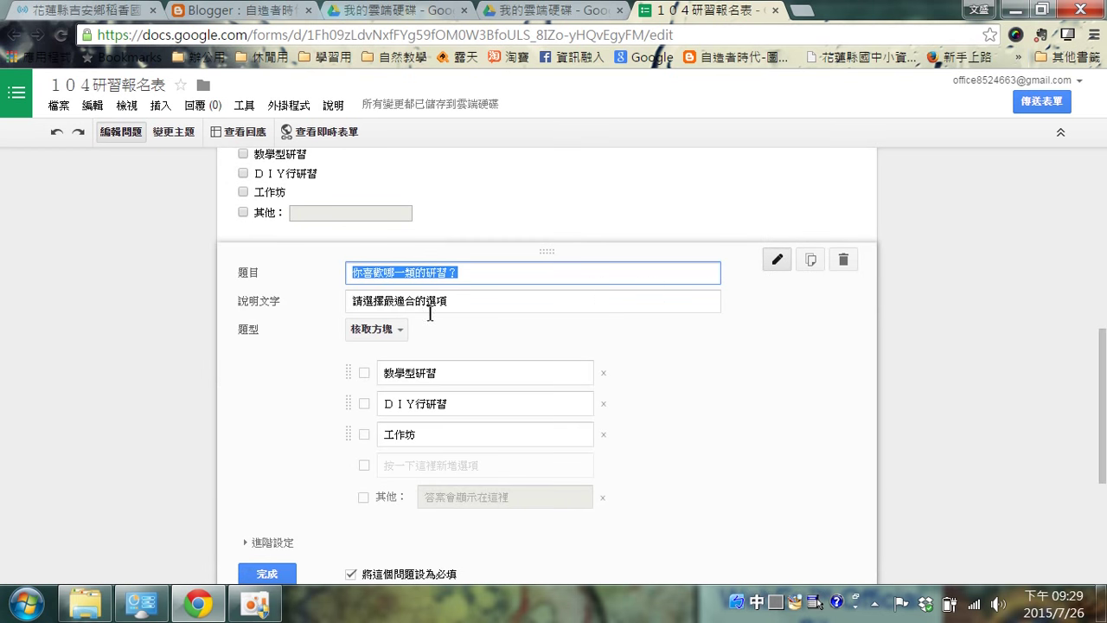
drag(472, 275, 325, 262)
text(你對ㄒㄧㄢ)
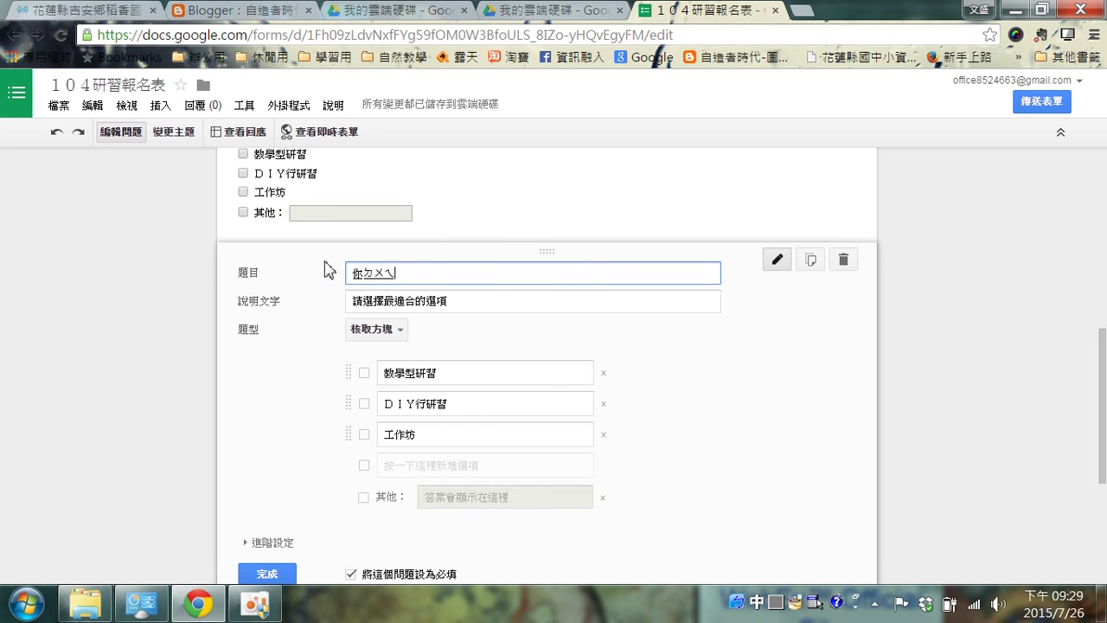
text(現在正府的滿ㄧ)
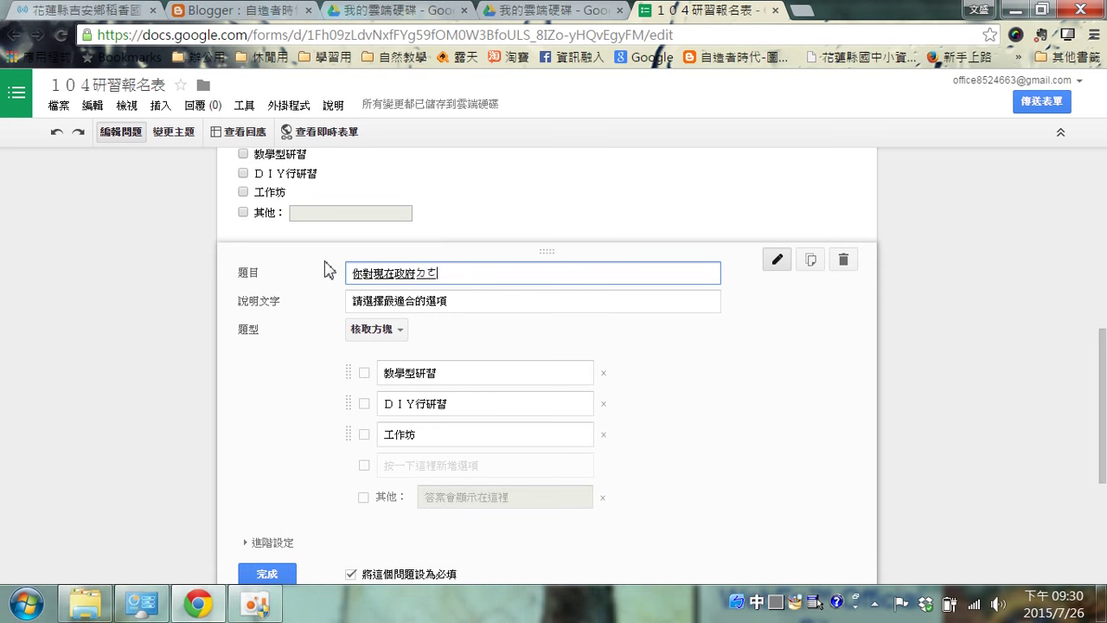
text(意度？)
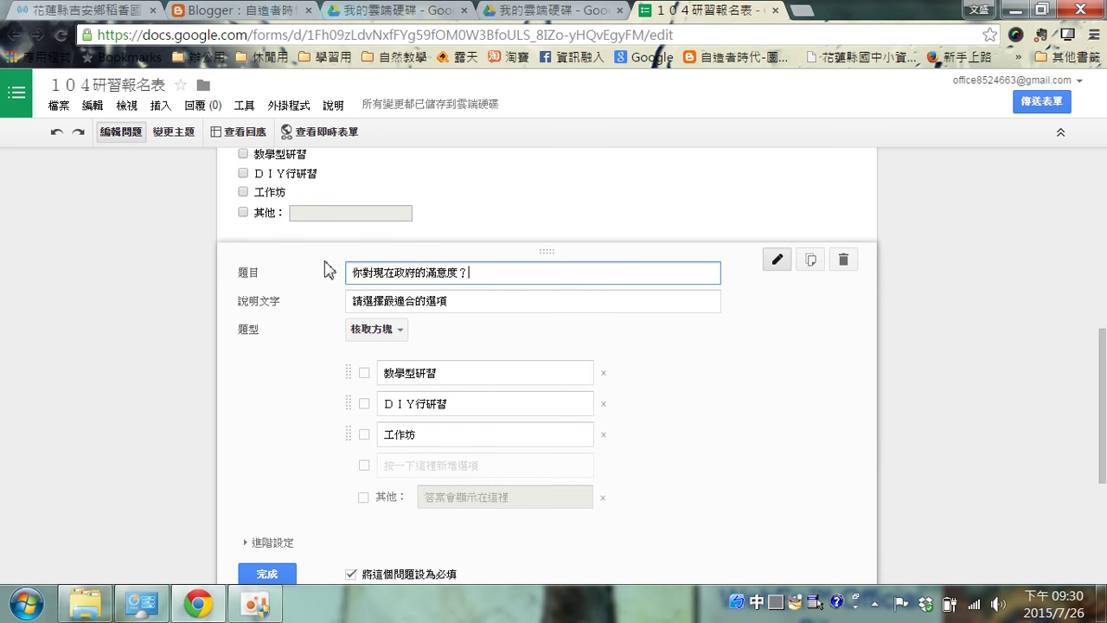
Change the 你對現在政府的滿意度？ question's type to 以數字表示程度 and set its scale's upper end to 10.
click(399, 330)
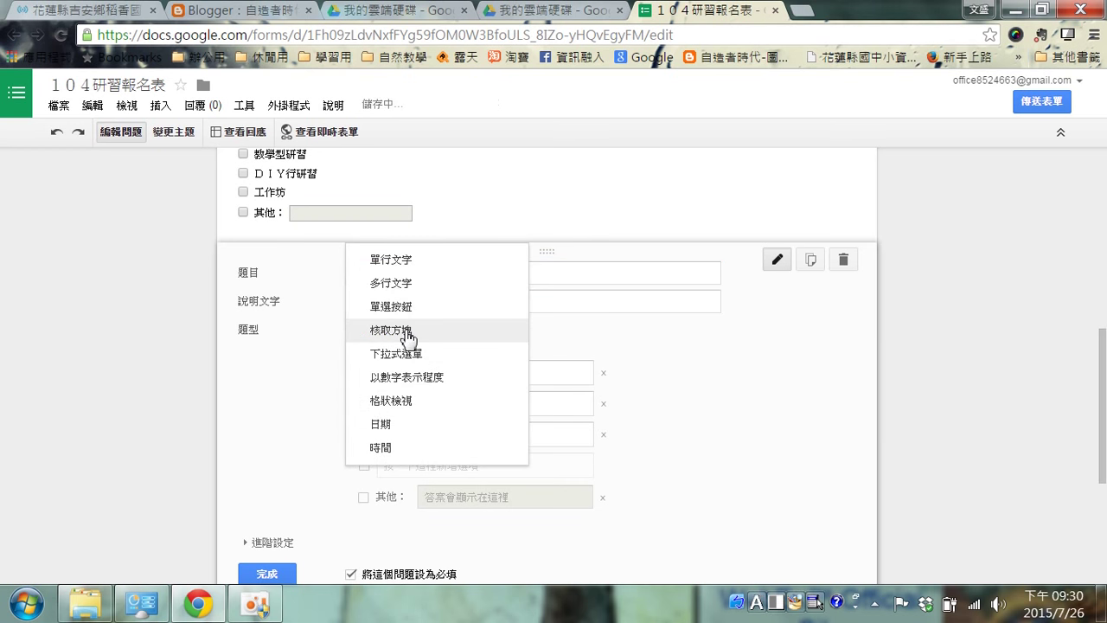
click(393, 385)
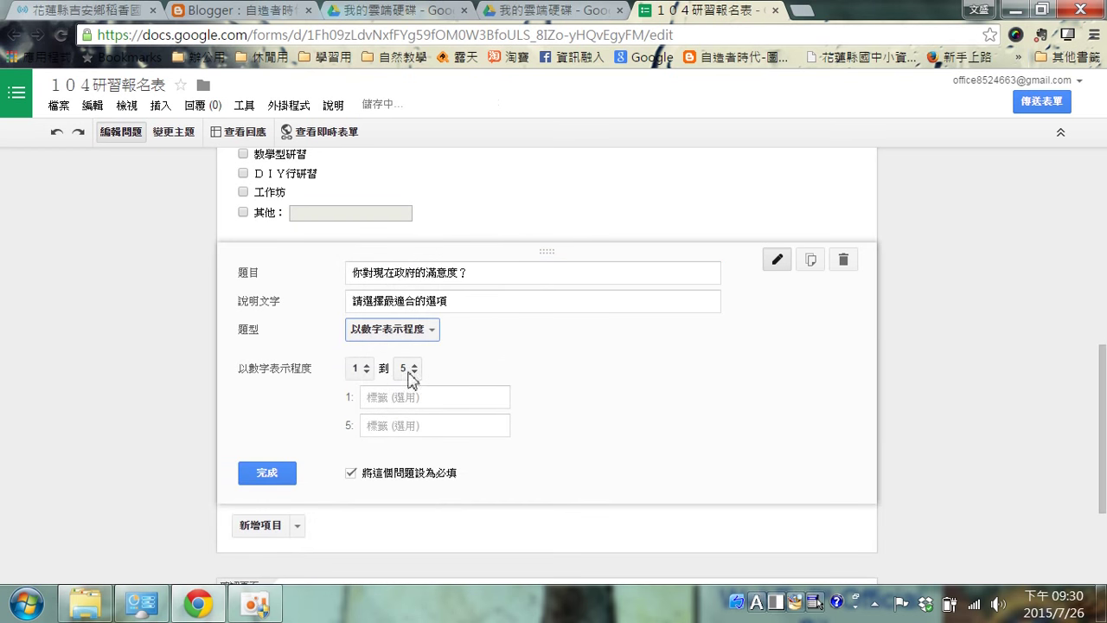
click(413, 370)
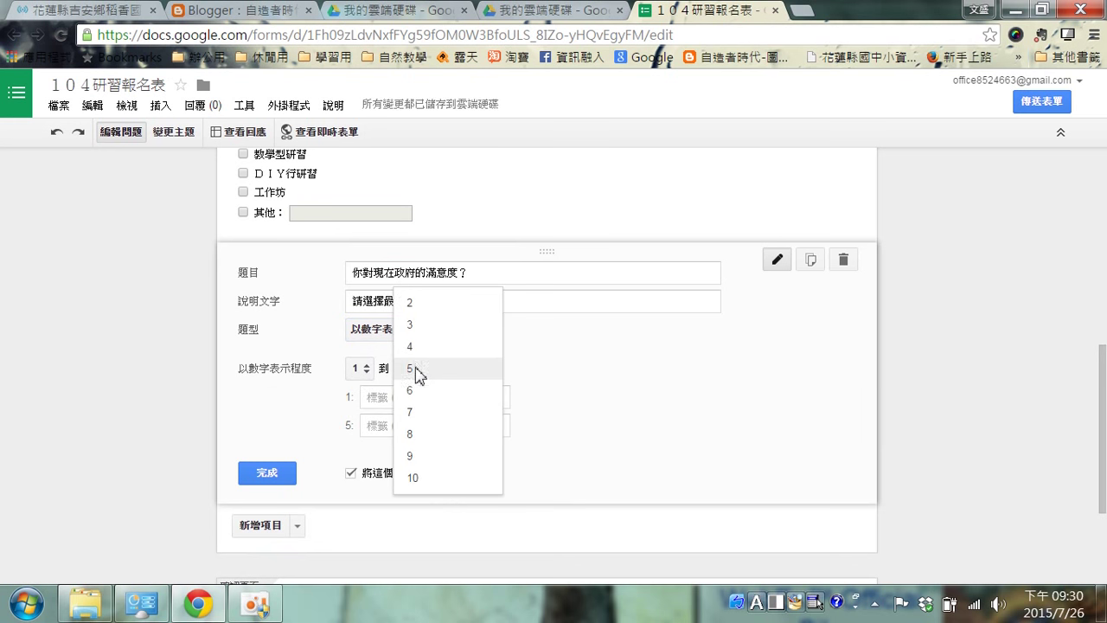
click(418, 478)
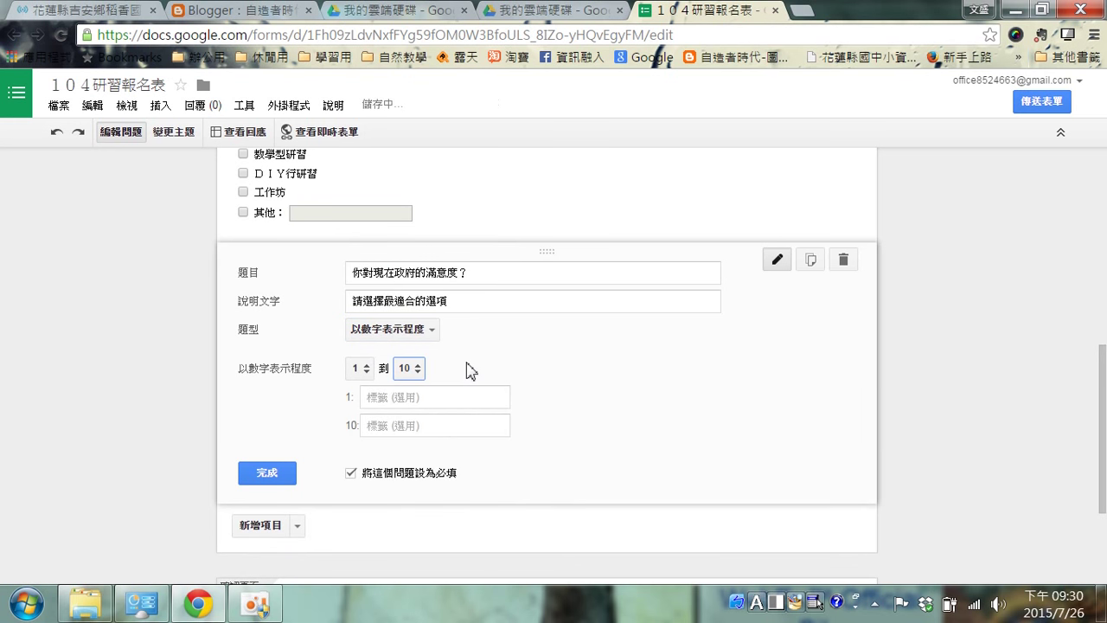
Label scale value 1 "非常不滿意" and value 10 "非常的滿意", and finish editing the satisfaction question.
click(405, 393)
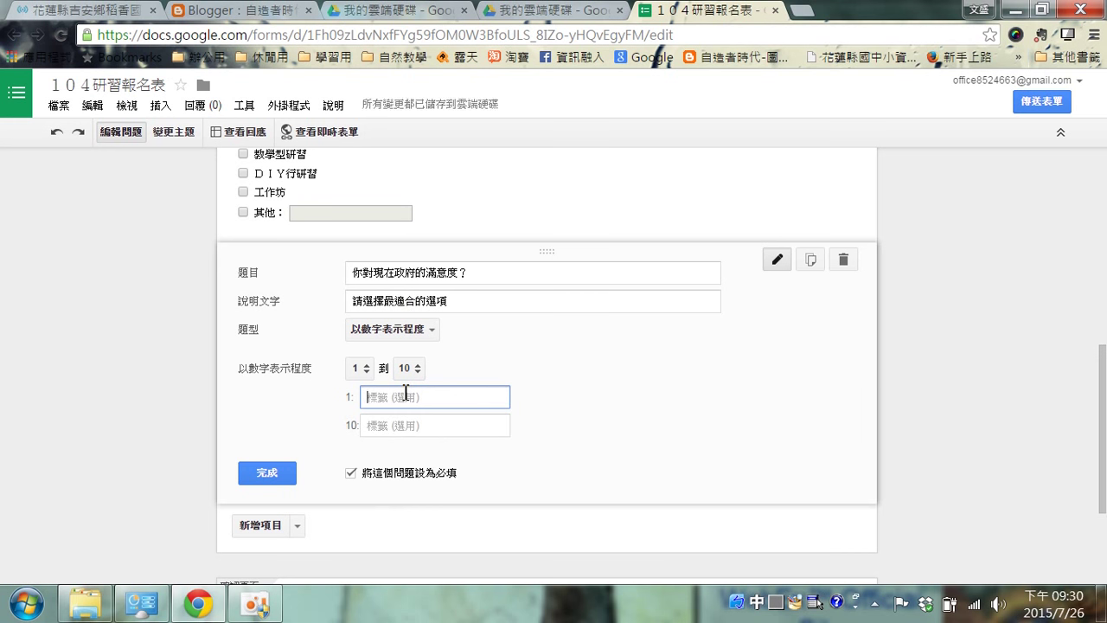
text(ㄇ)
text(不滿一)
text(意)
click(418, 422)
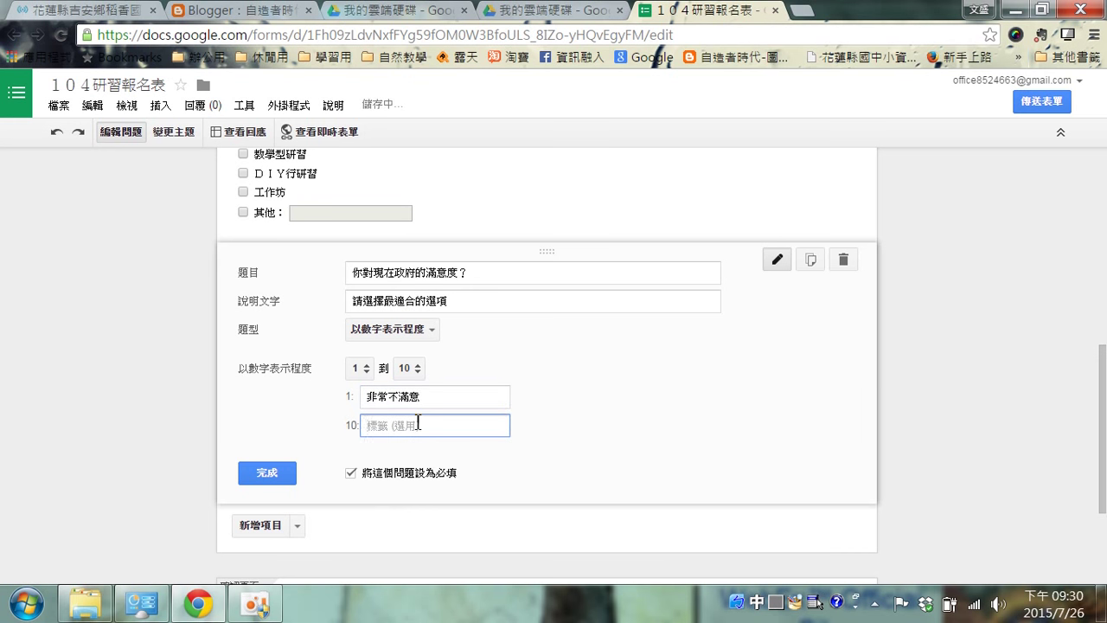
text(ㄇ最)
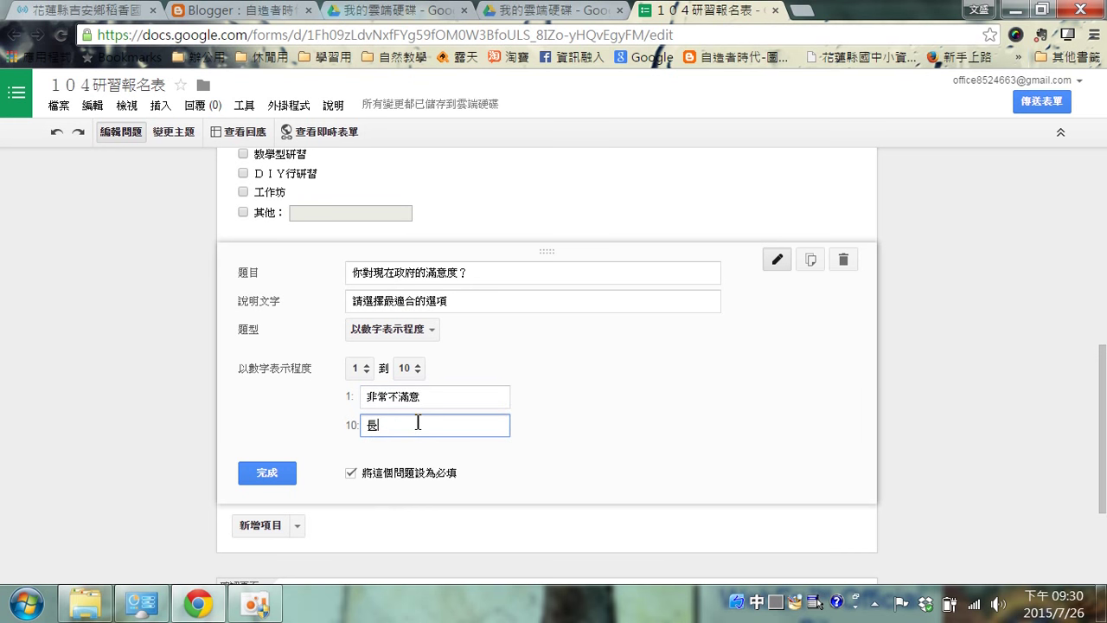
key(BackSpace)
text(ㄈㄟ的ㄇㄢˇㄧˋ)
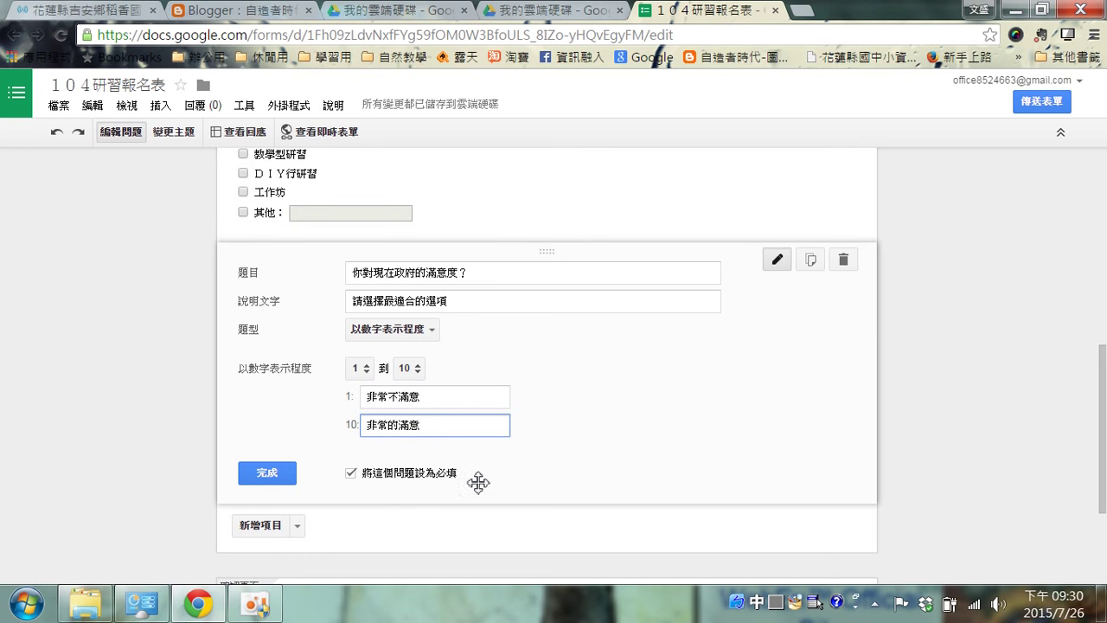
click(270, 477)
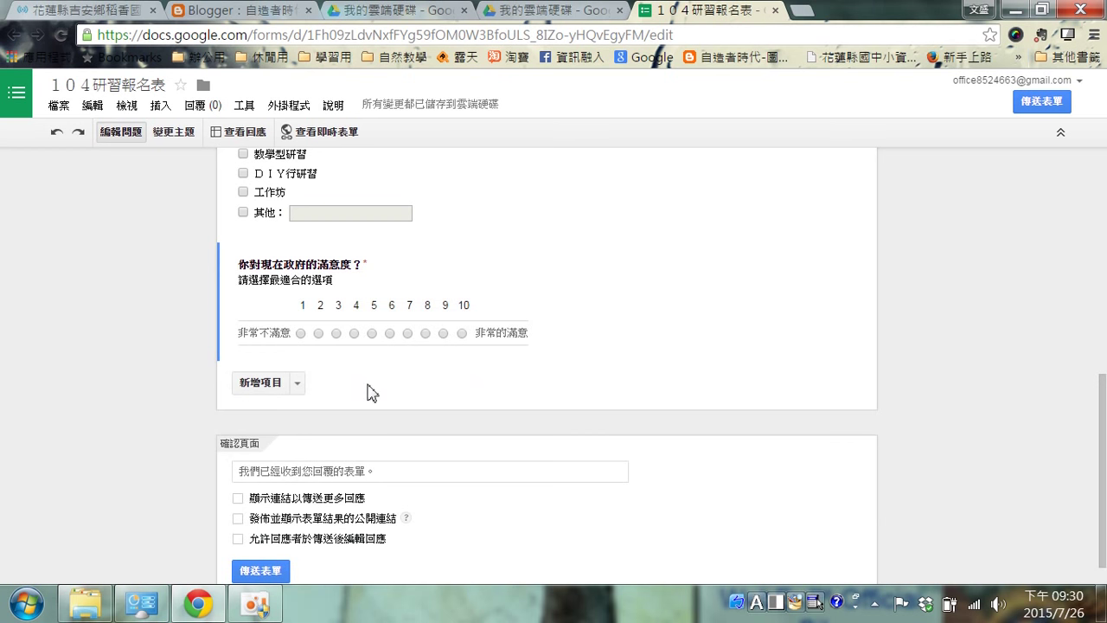
Add a 下拉式選單 question after the satisfaction scale and title it "請問你最喜歡的顏色？".
scroll(367, 392, up, 2)
scroll(366, 385, down, 2)
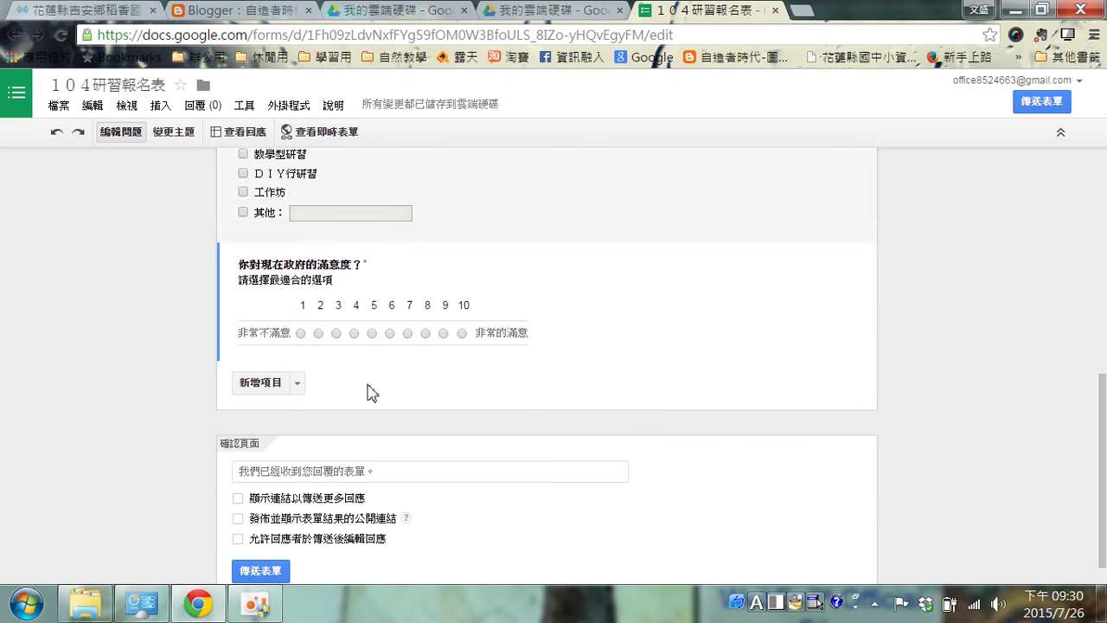
click(298, 385)
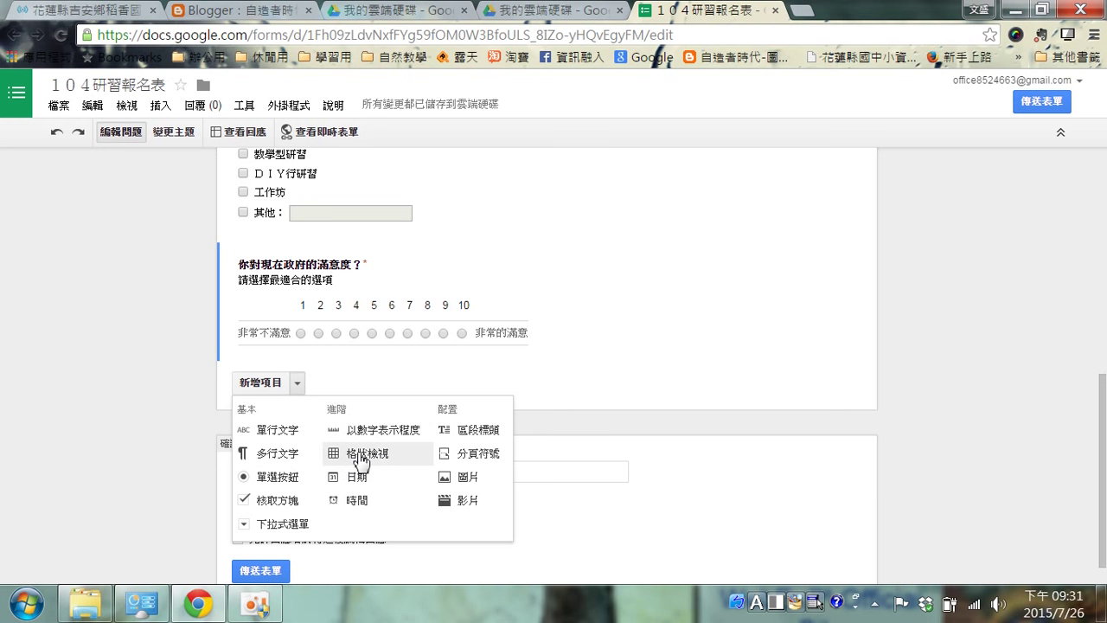
click(286, 525)
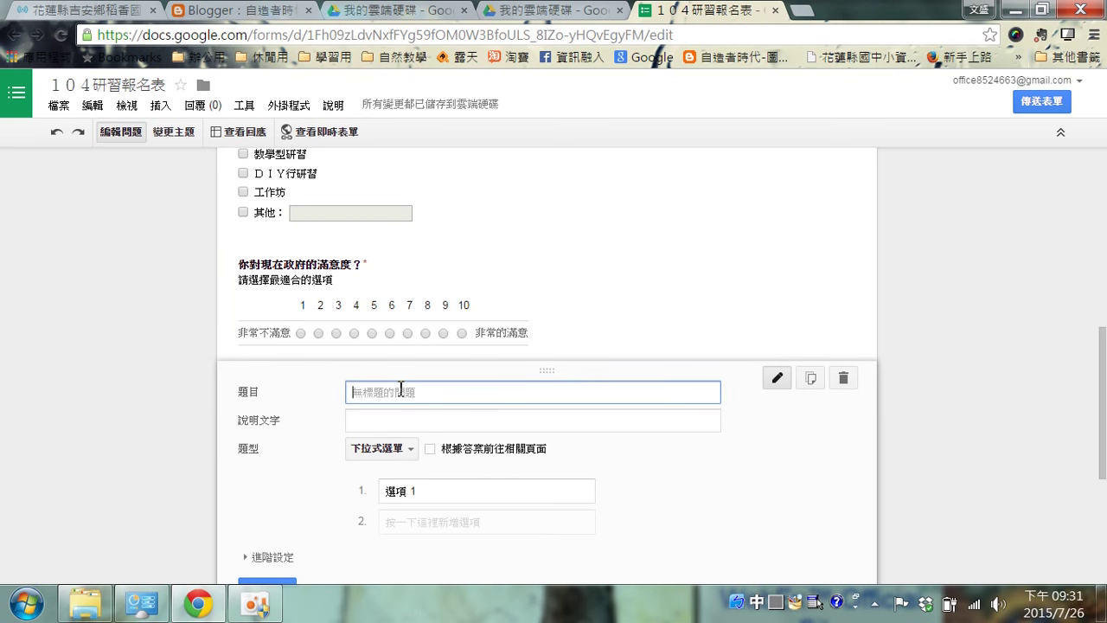
text(請問你最喜)
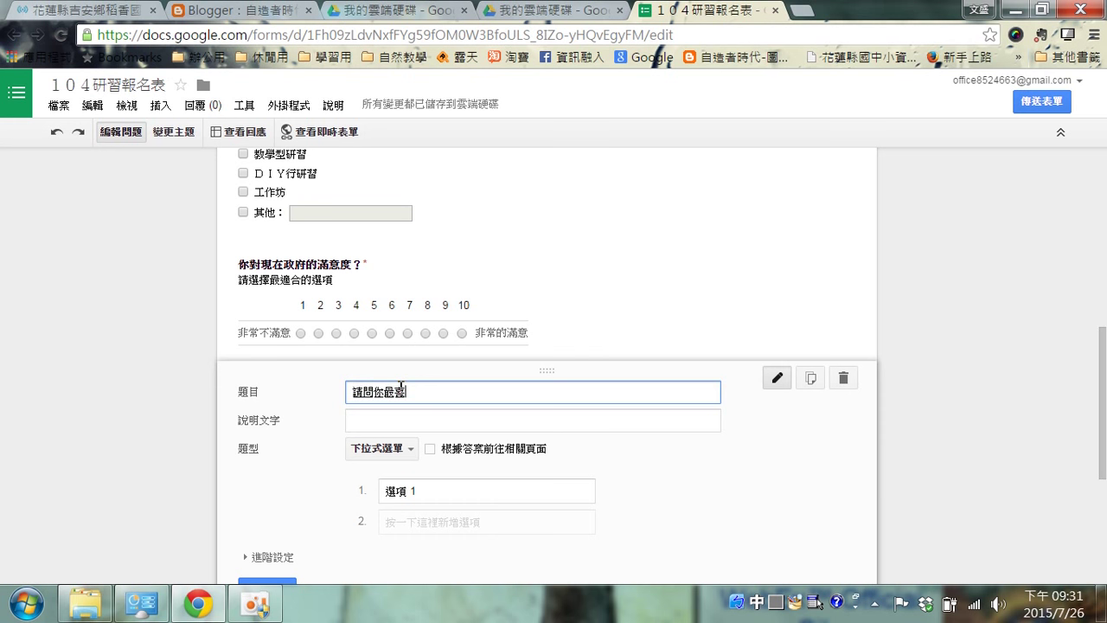
text(歡的顏色？)
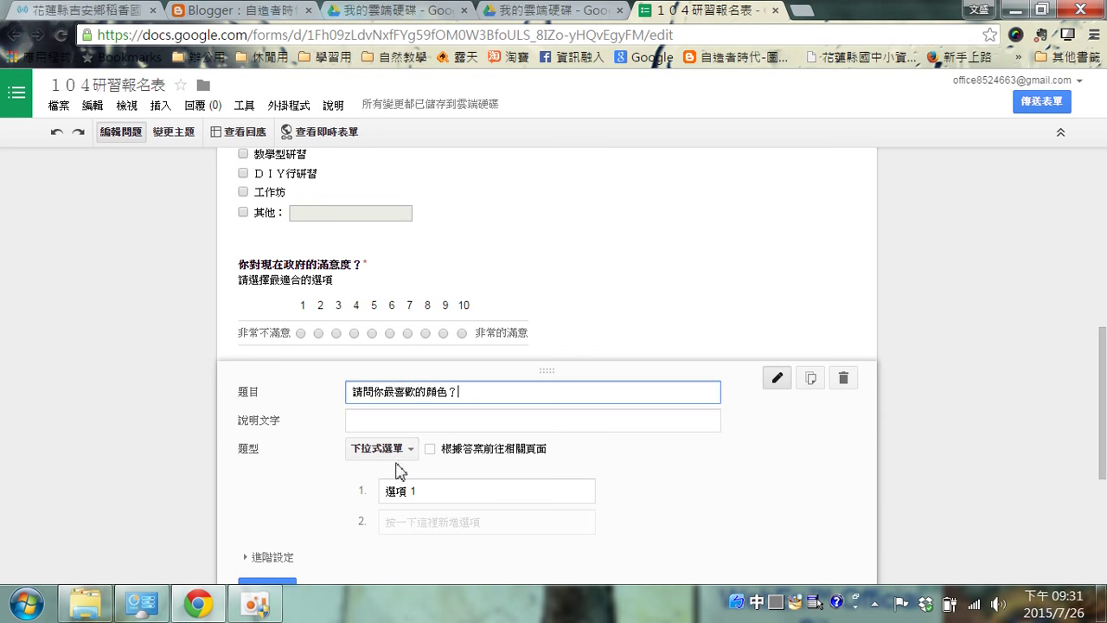
Replace the dropdown question's first option with "黃".
scroll(472, 502, down, 2)
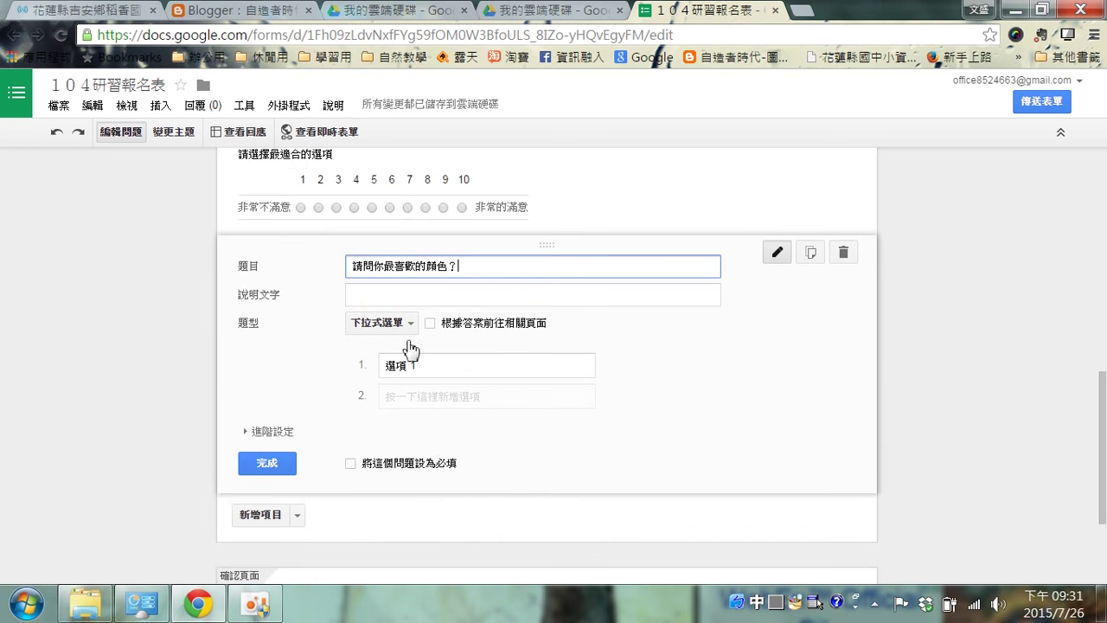
click(432, 364)
triple_click(432, 365)
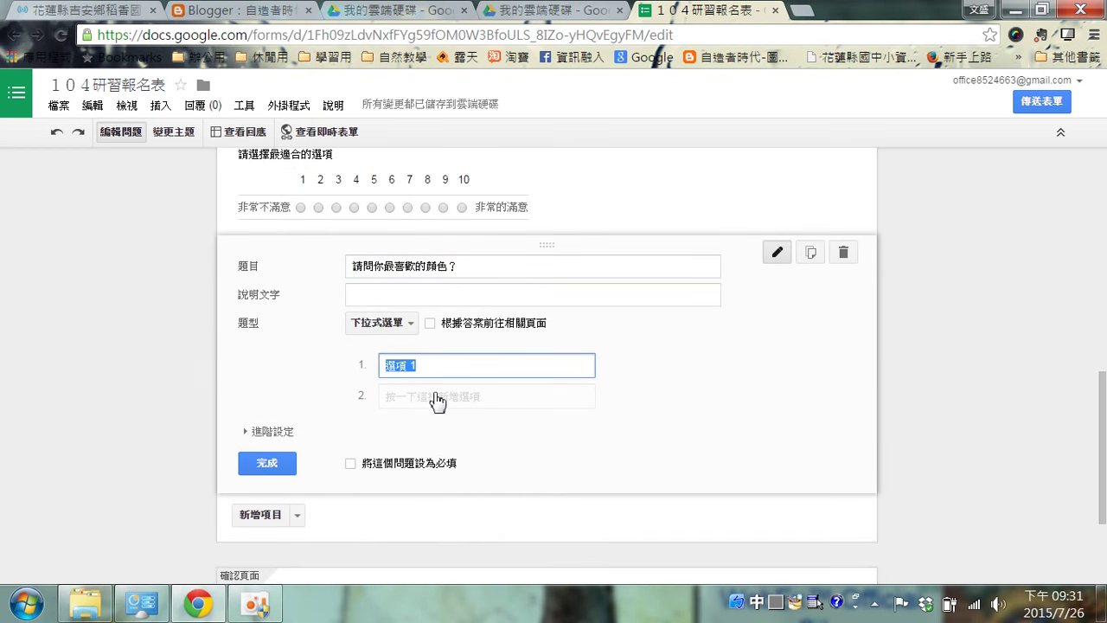
text(ㄏㄨ)
Change 顏色 to 角色 in the dropdown question's title so it reads "請問你最喜歡的角色？".
click(389, 275)
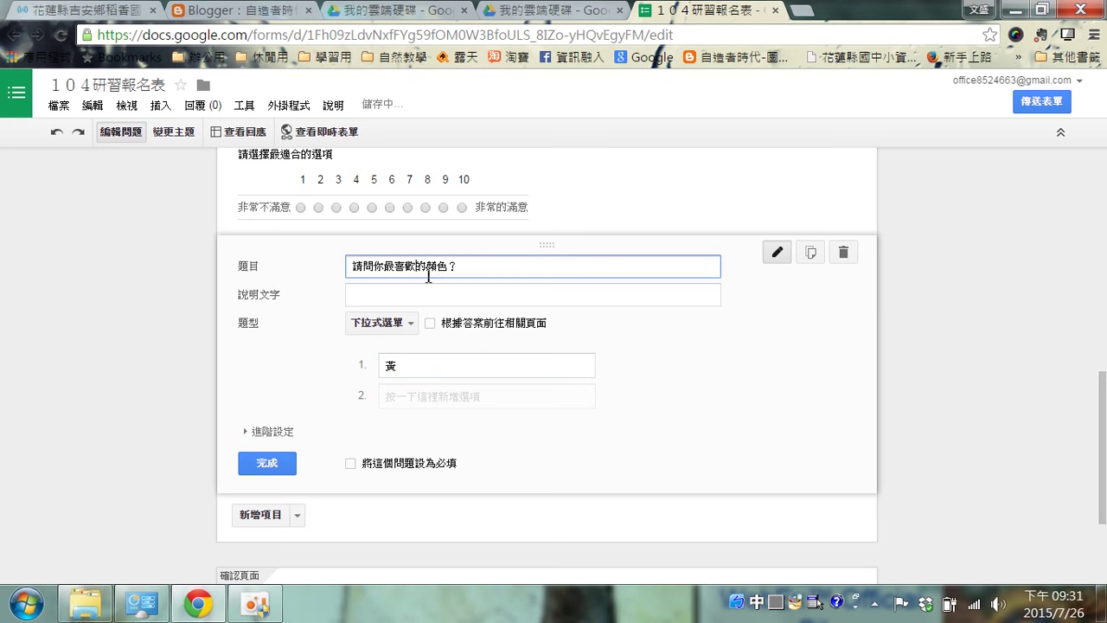
text(縱ㄙㄜ)
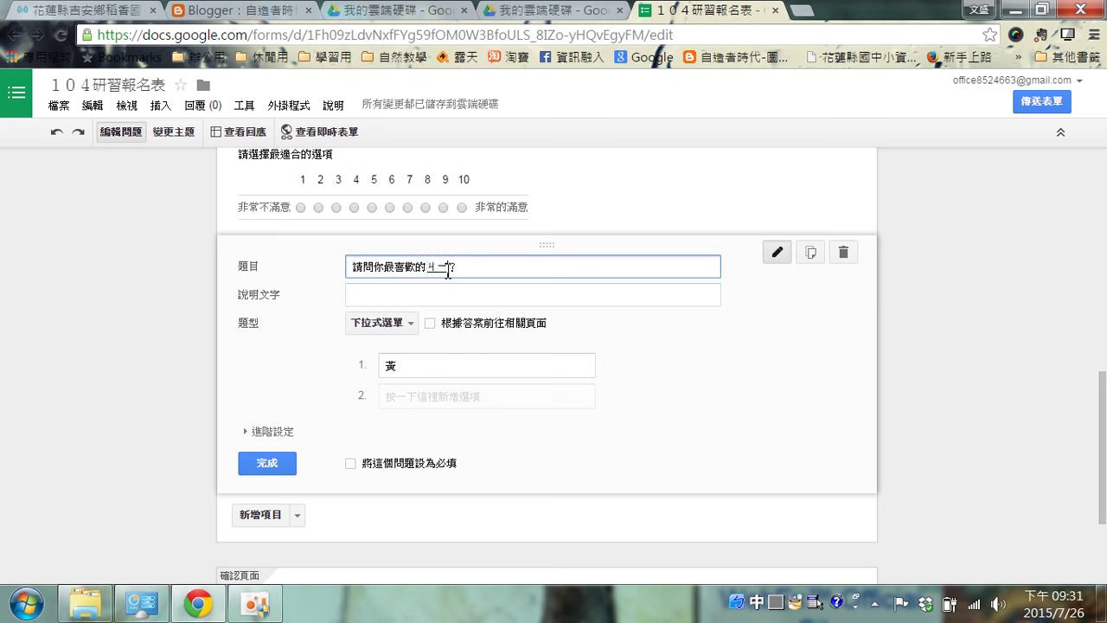
text(4)
key(Return)
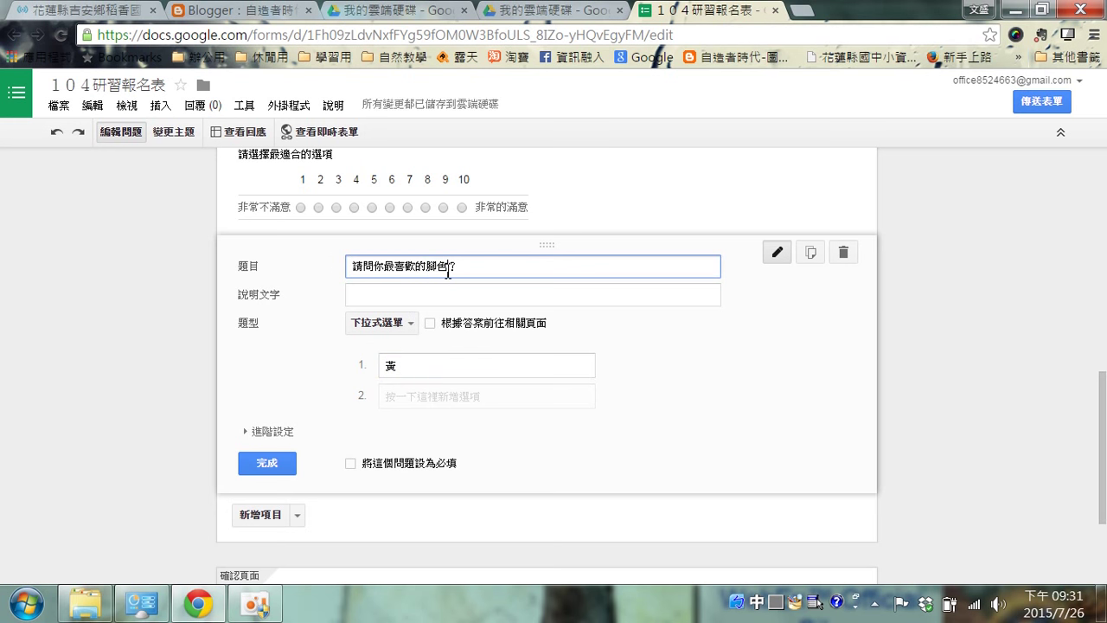
text(縱)
text(ㄙㄜ4)
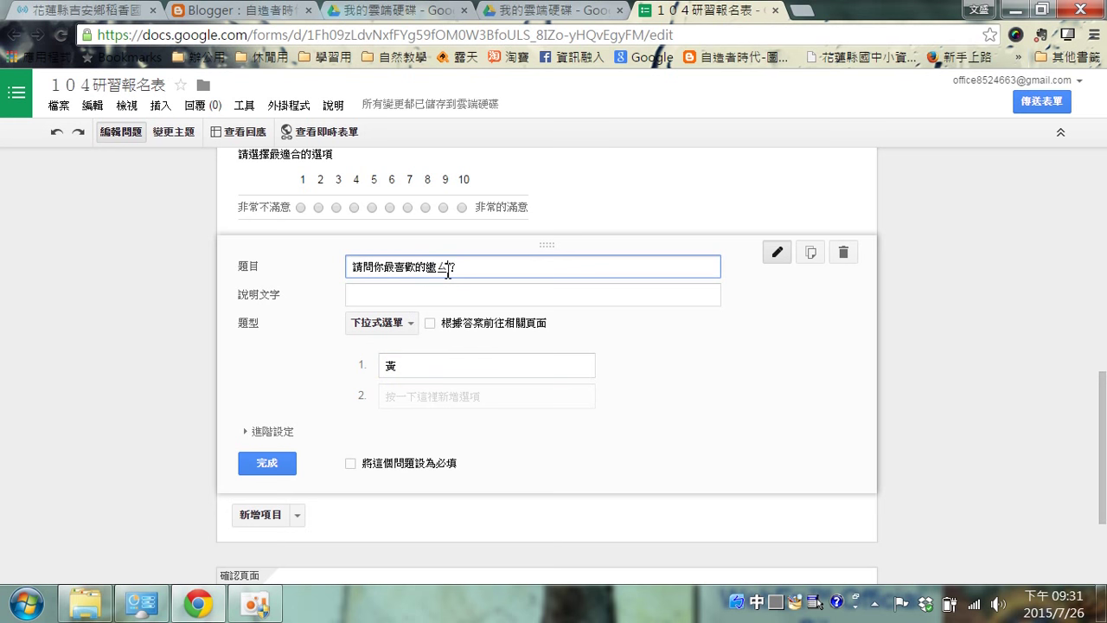
key(Down)
key(2)
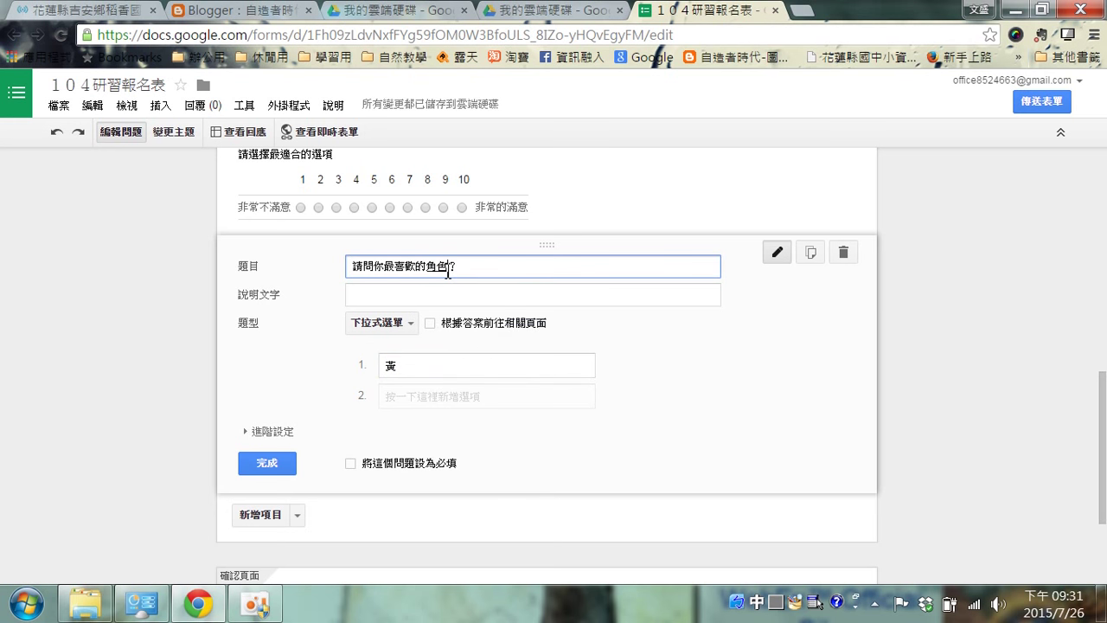
Set the dropdown question's options to "導師", "行政" and "科任", and remove the extra fourth option.
click(425, 363)
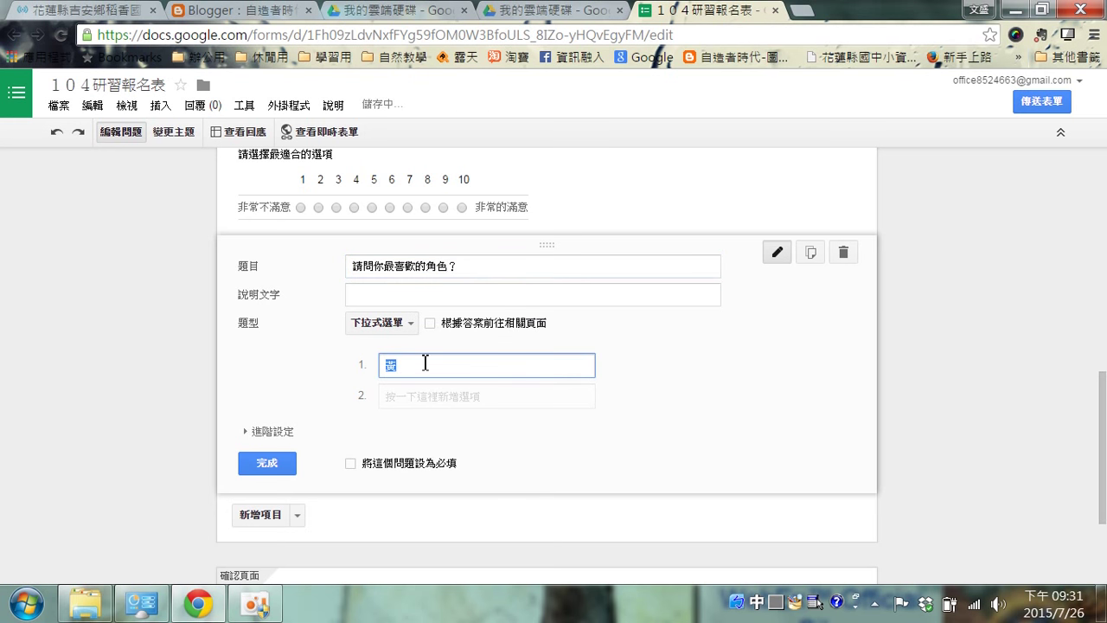
text(ㄉ)
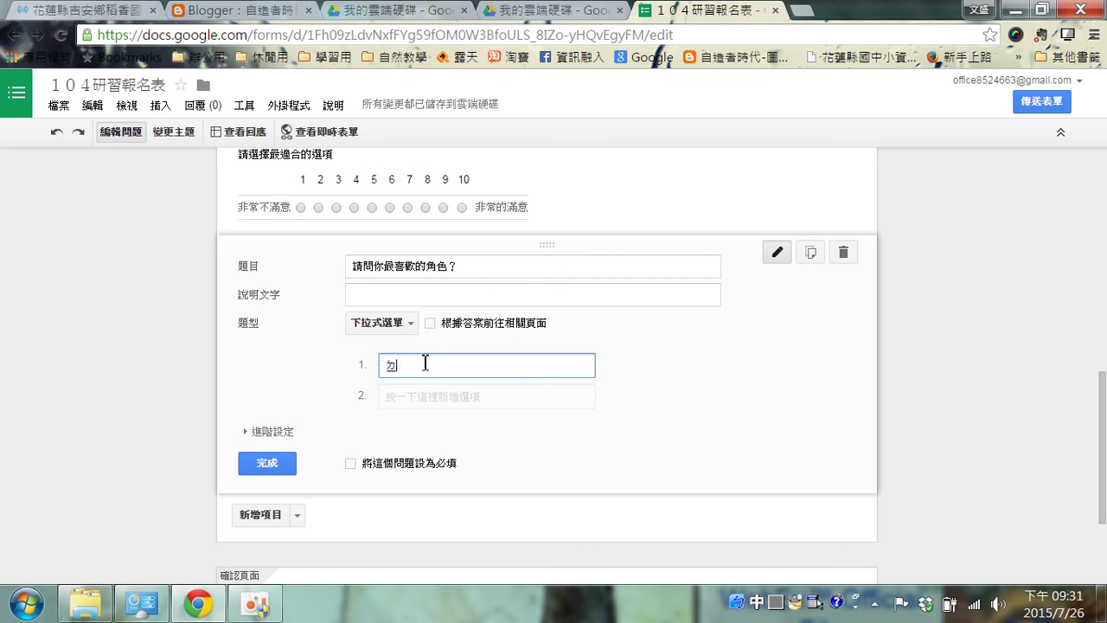
key(Return)
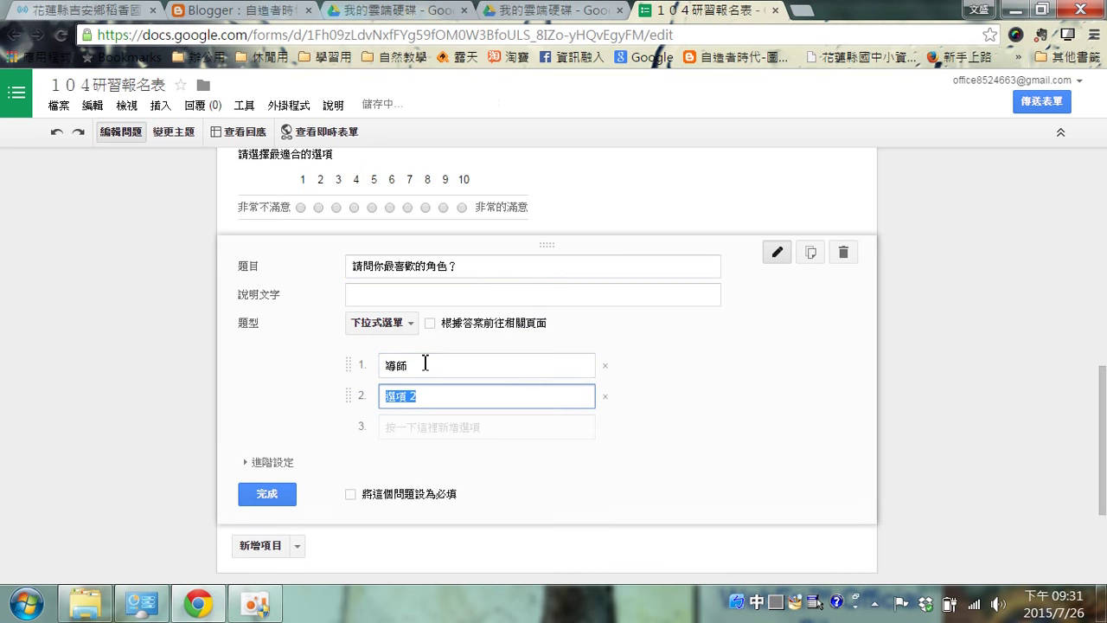
text(ㄒㄧㄥˋ)
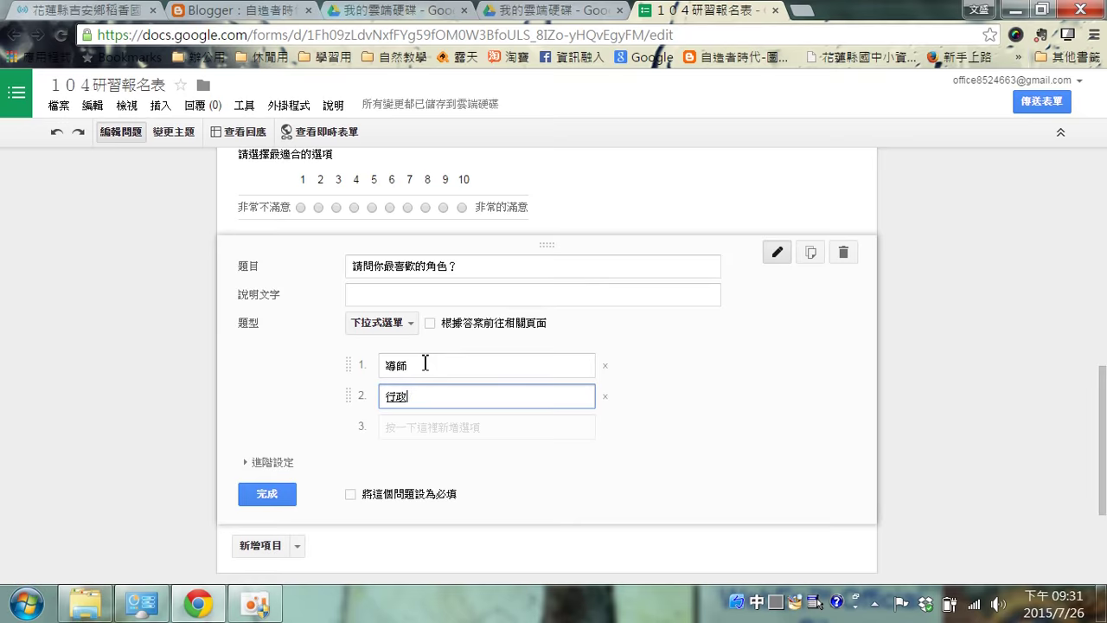
key(Return)
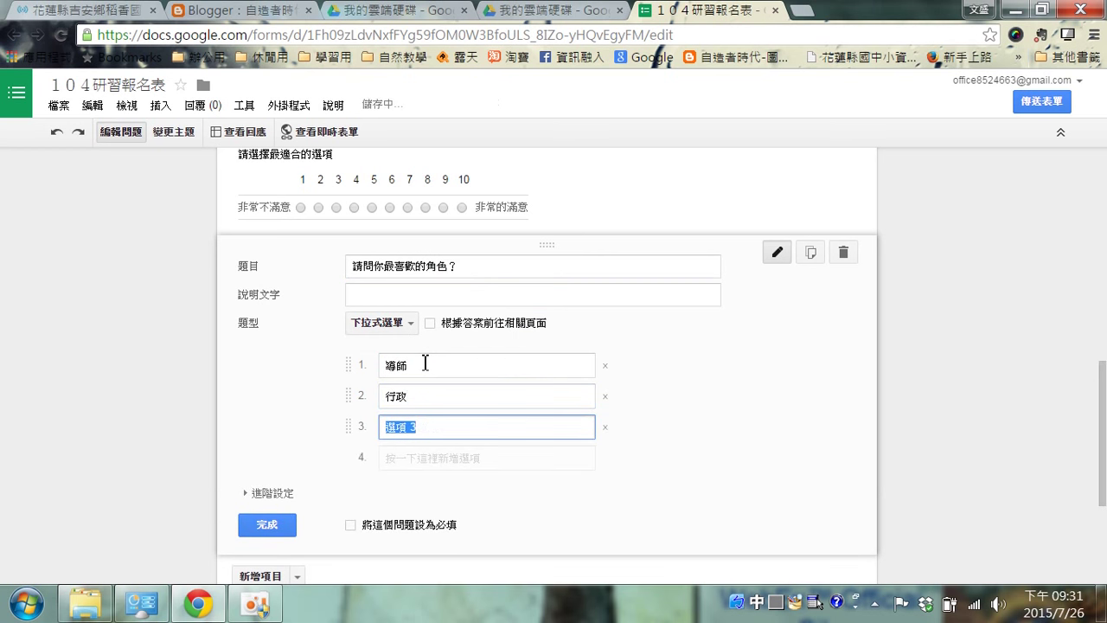
text(ㄎㄜㄖㄣˋ)
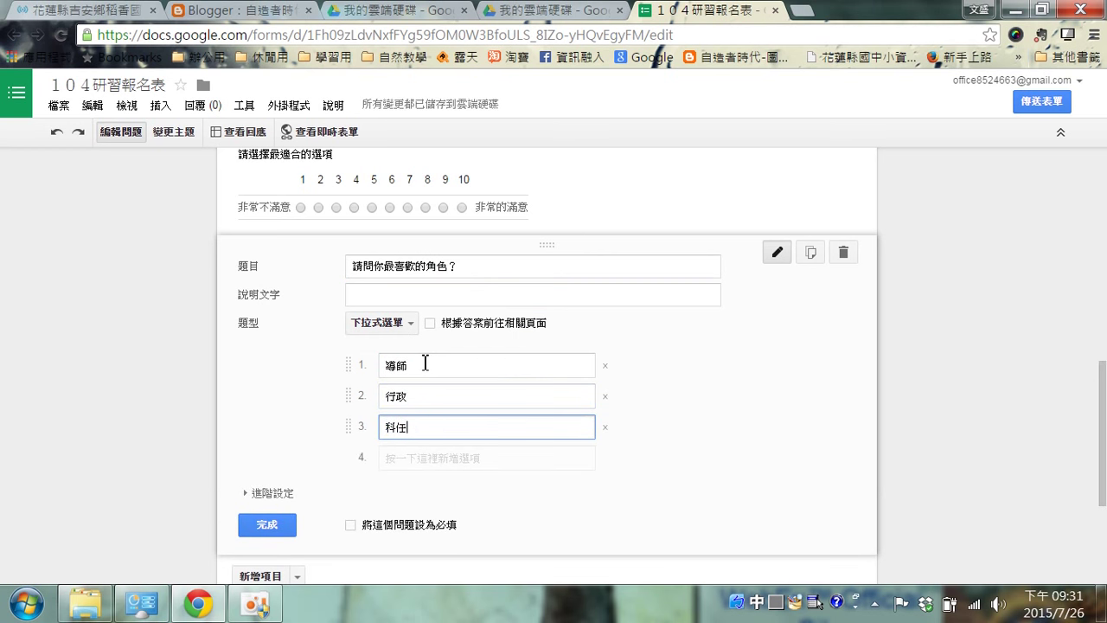
key(Return)
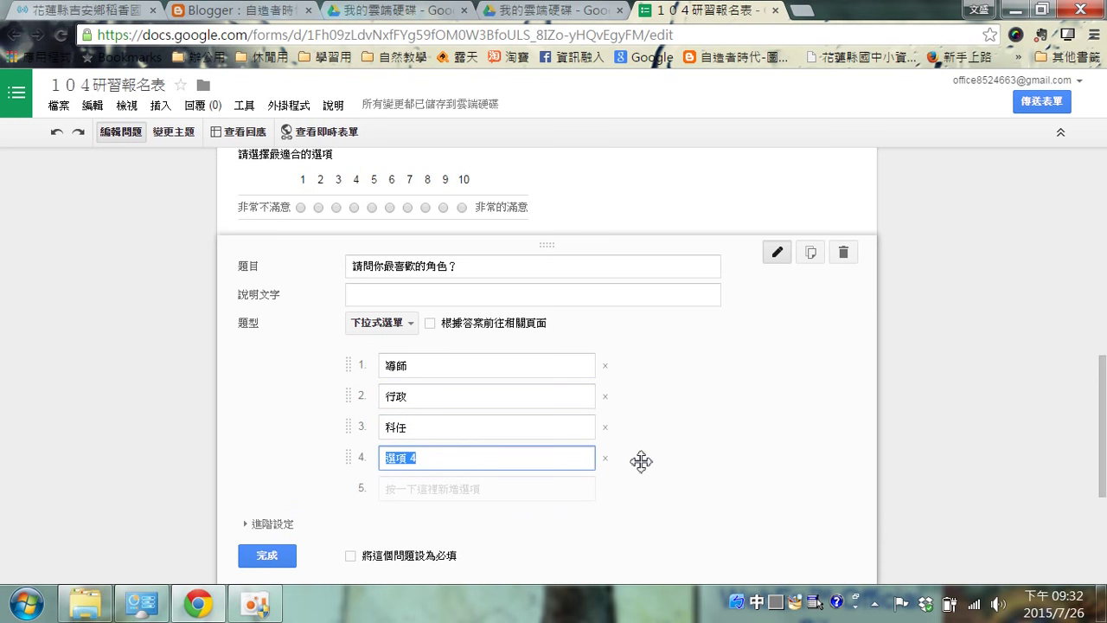
click(605, 460)
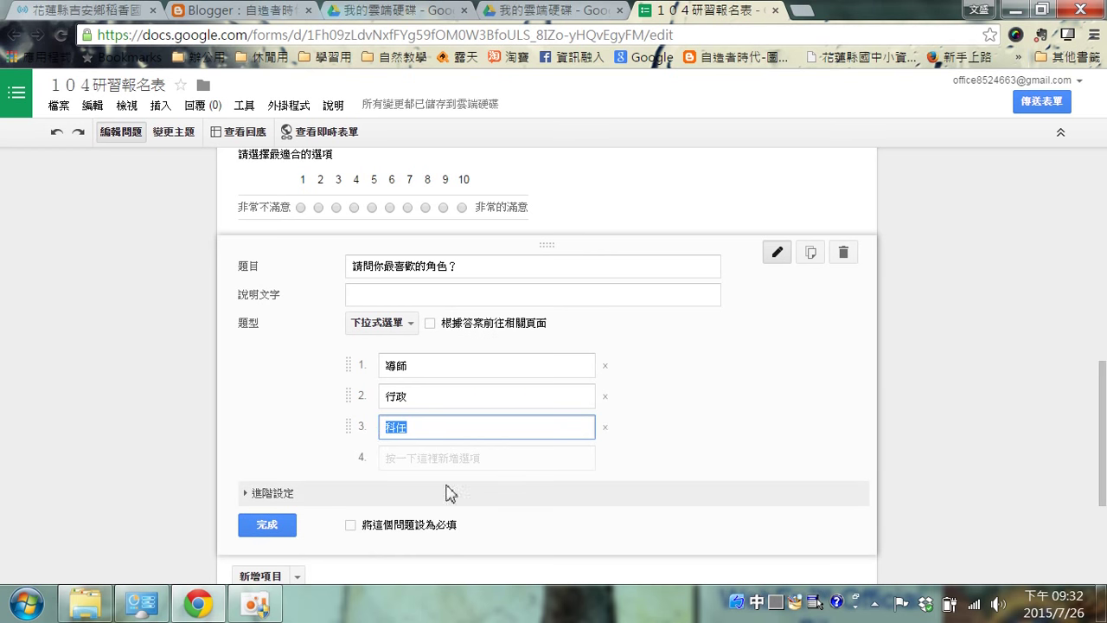
Make the favourite-role dropdown question required and finish editing it.
click(350, 525)
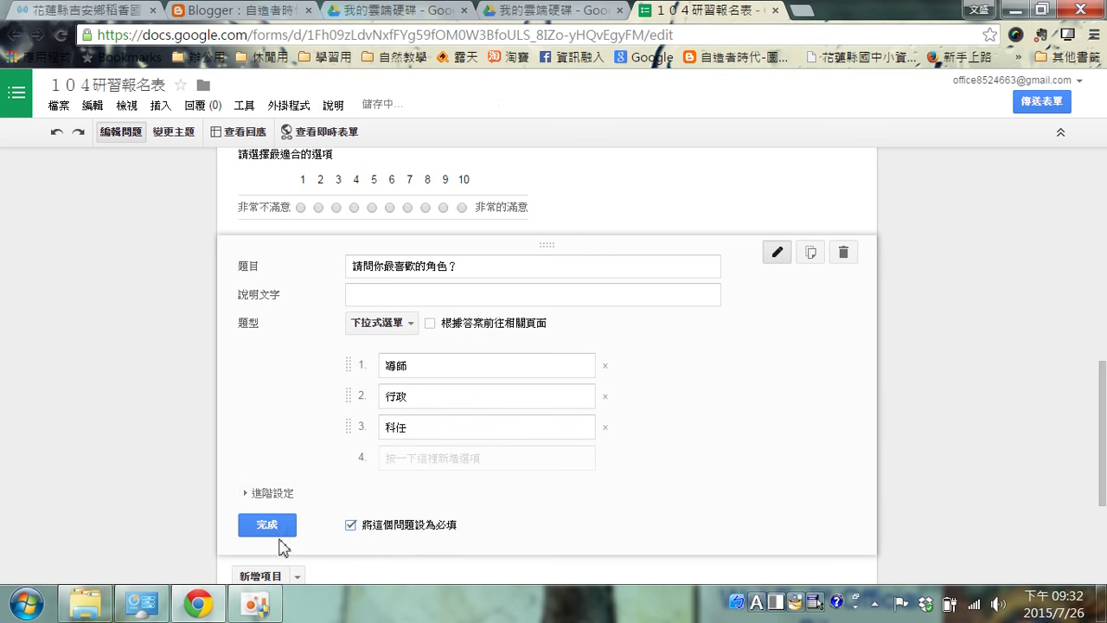
click(259, 522)
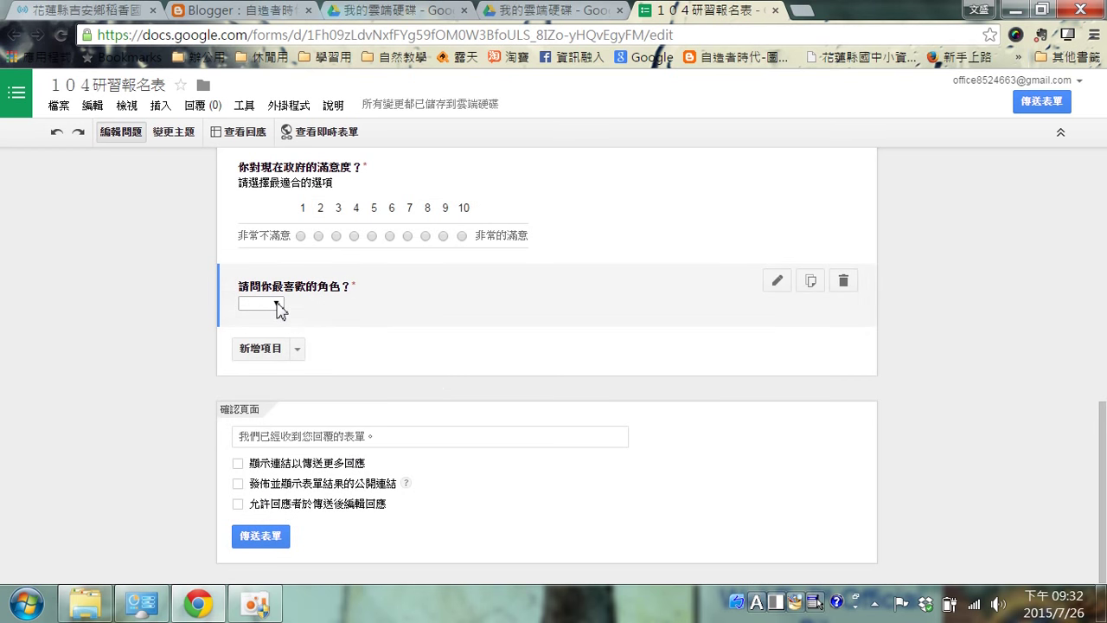
click(277, 310)
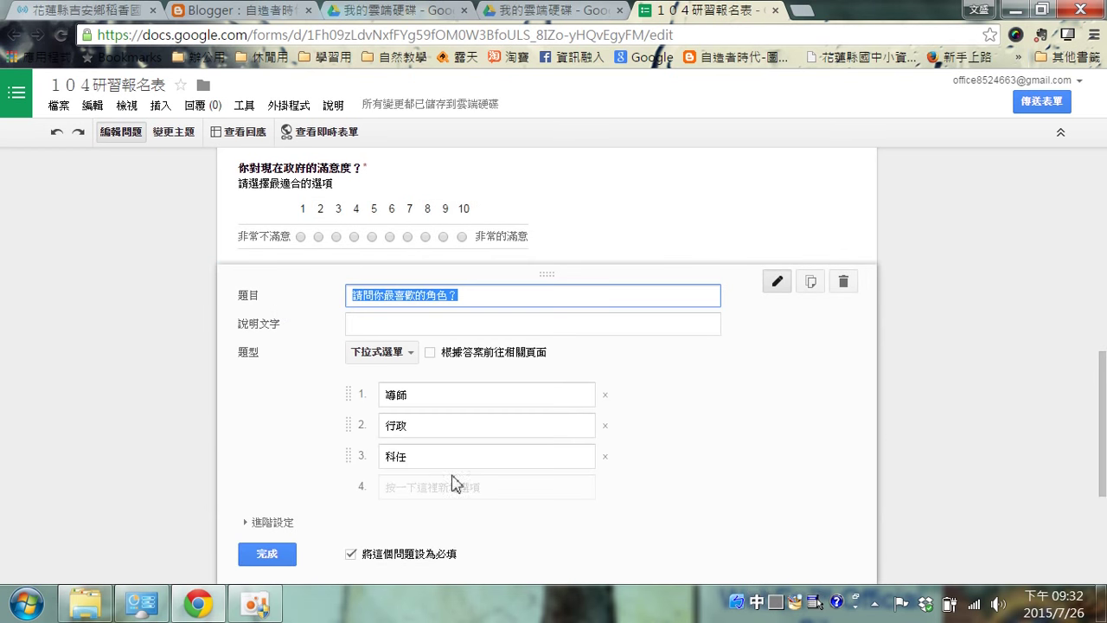
click(262, 553)
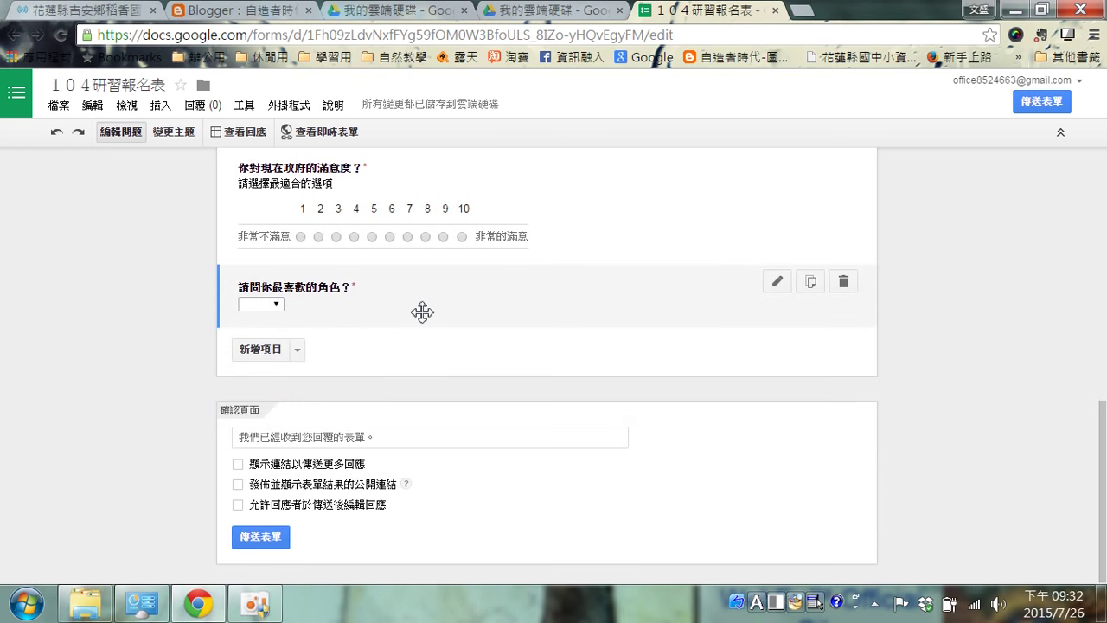
click(258, 350)
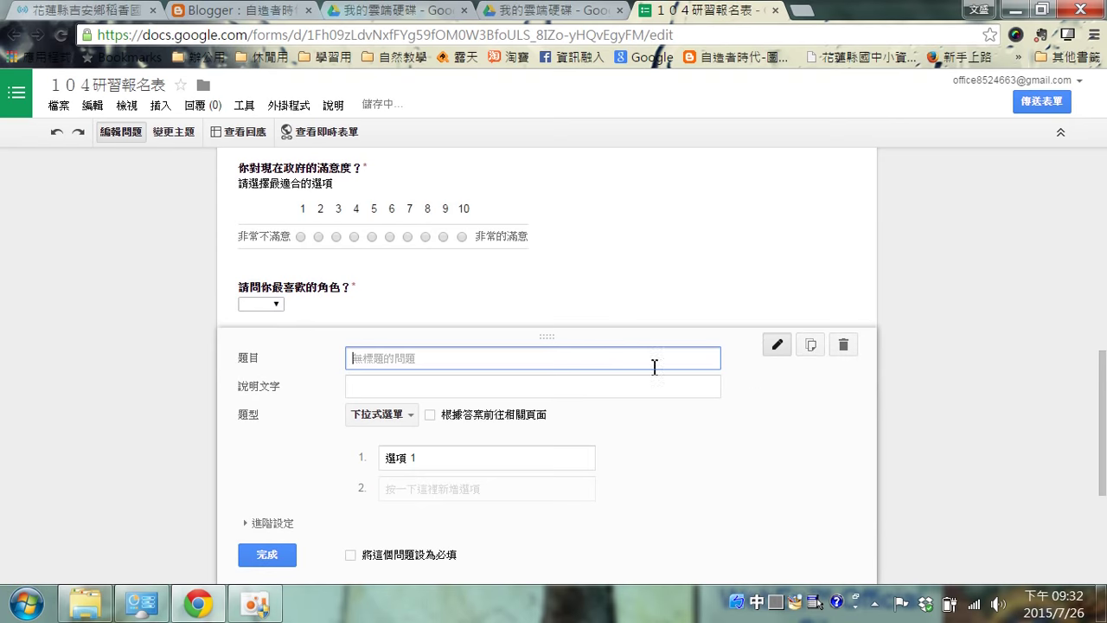
scroll(427, 428, down, 2)
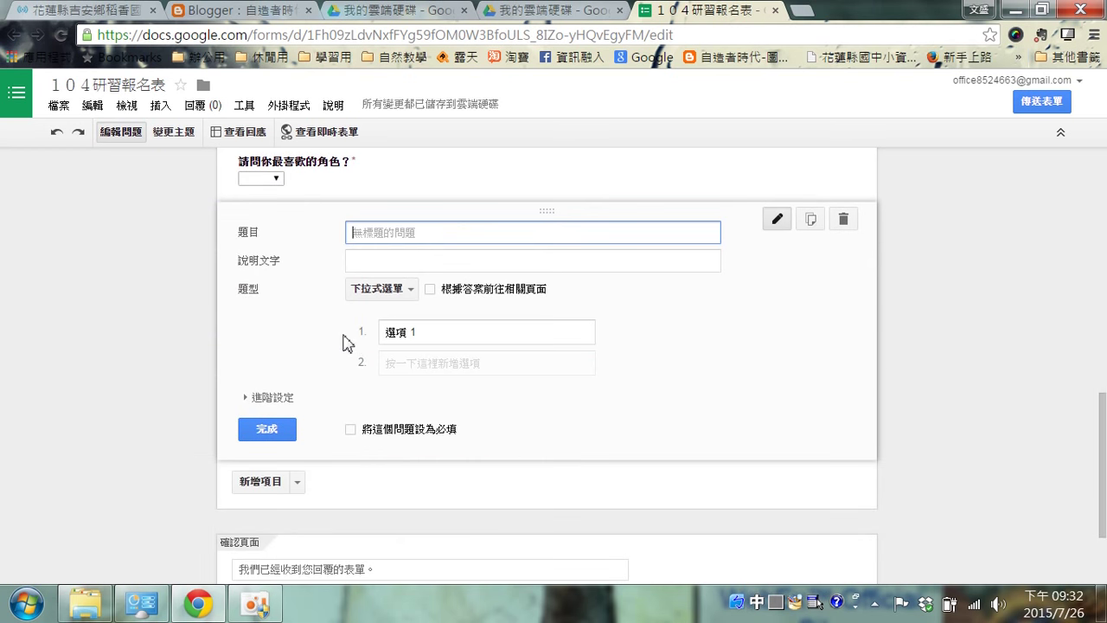
click(844, 219)
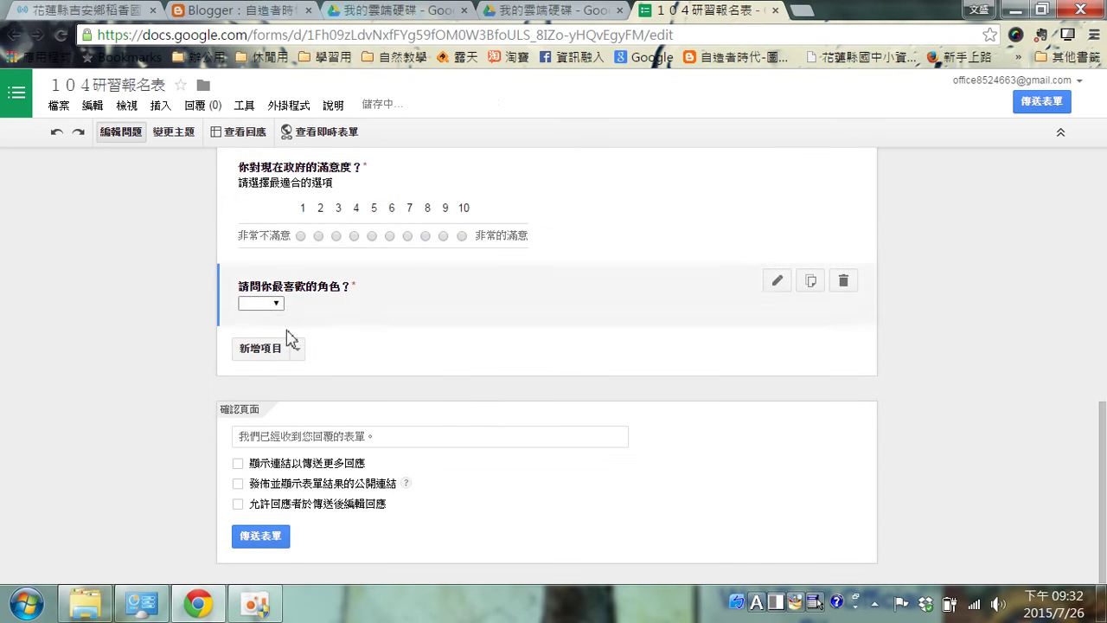
Add a 日期 question after the favourite-role dropdown and title it "你的生日".
click(298, 350)
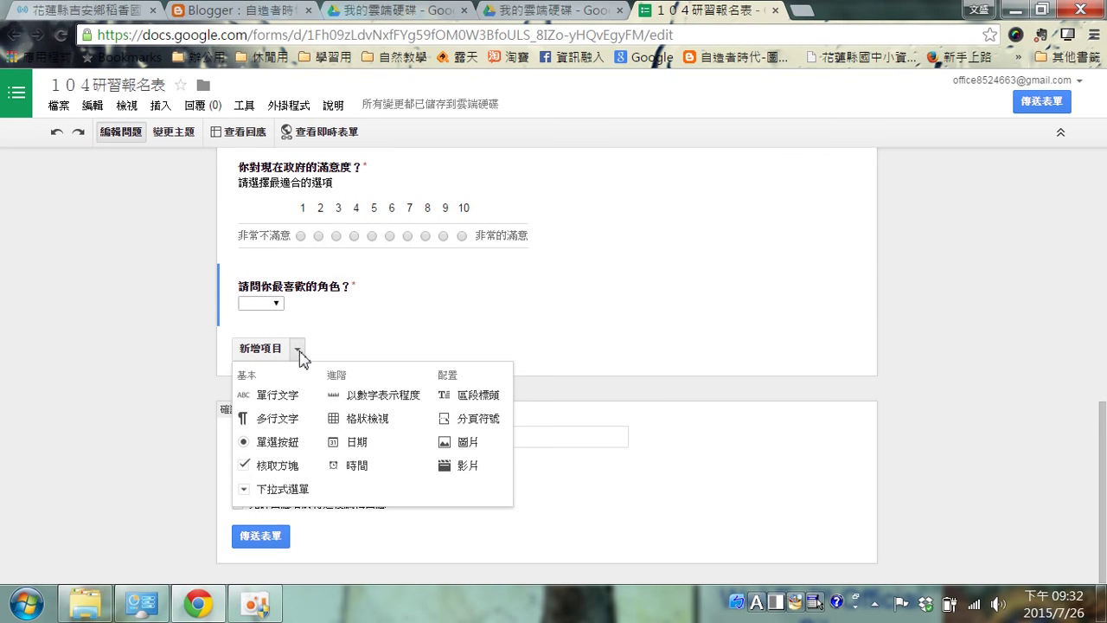
click(356, 442)
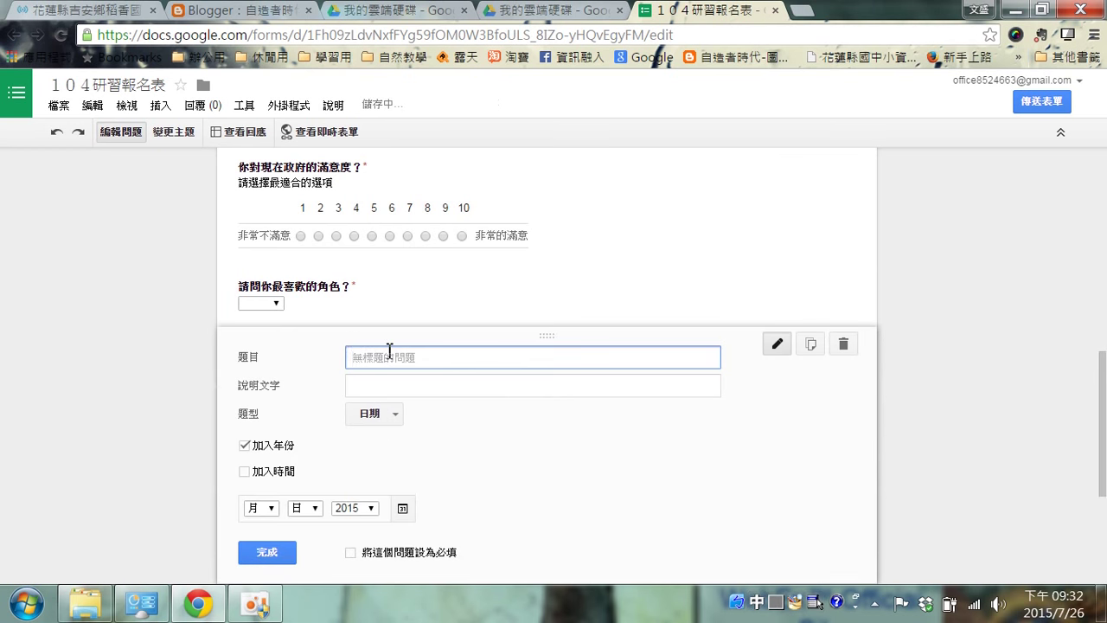
text(ㄋㄧㄉㄜ˙ㄕㄥ ㄖˋ)
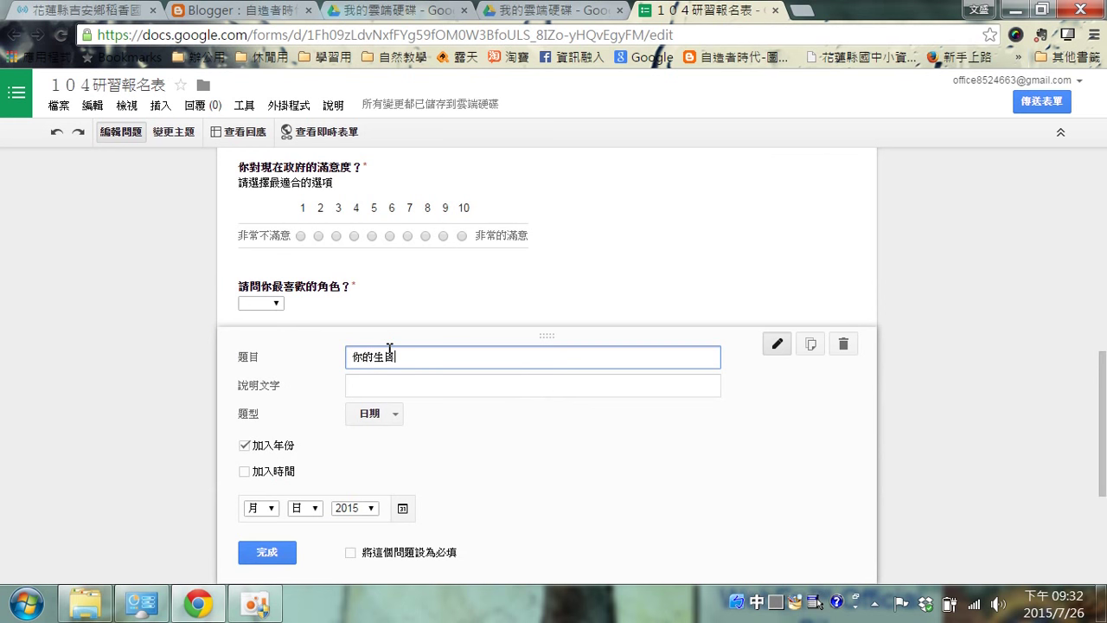
click(400, 414)
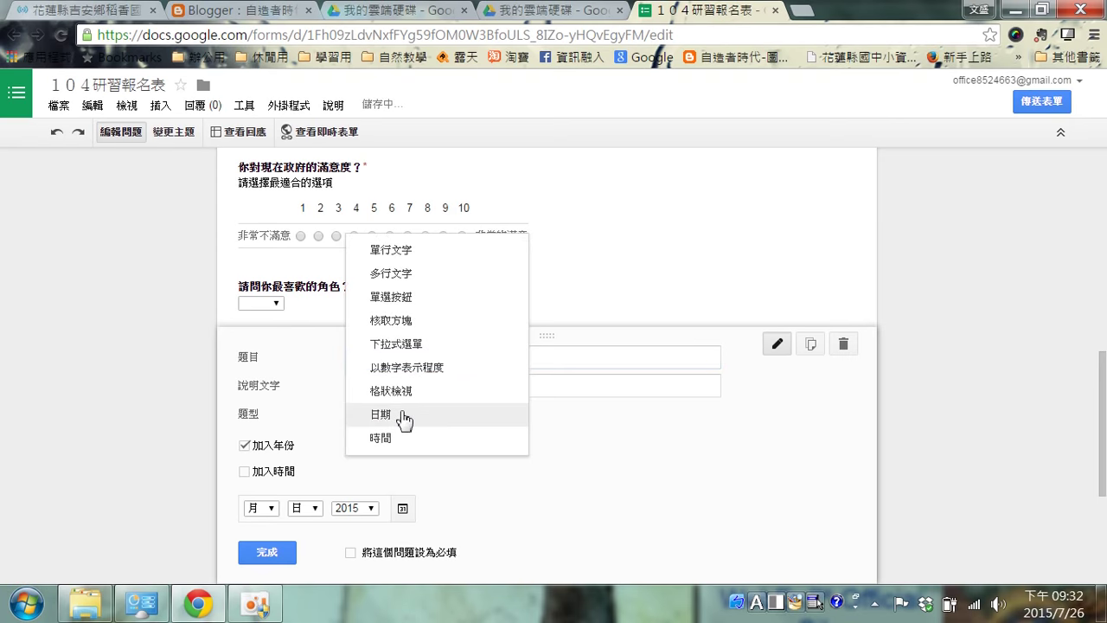
click(404, 416)
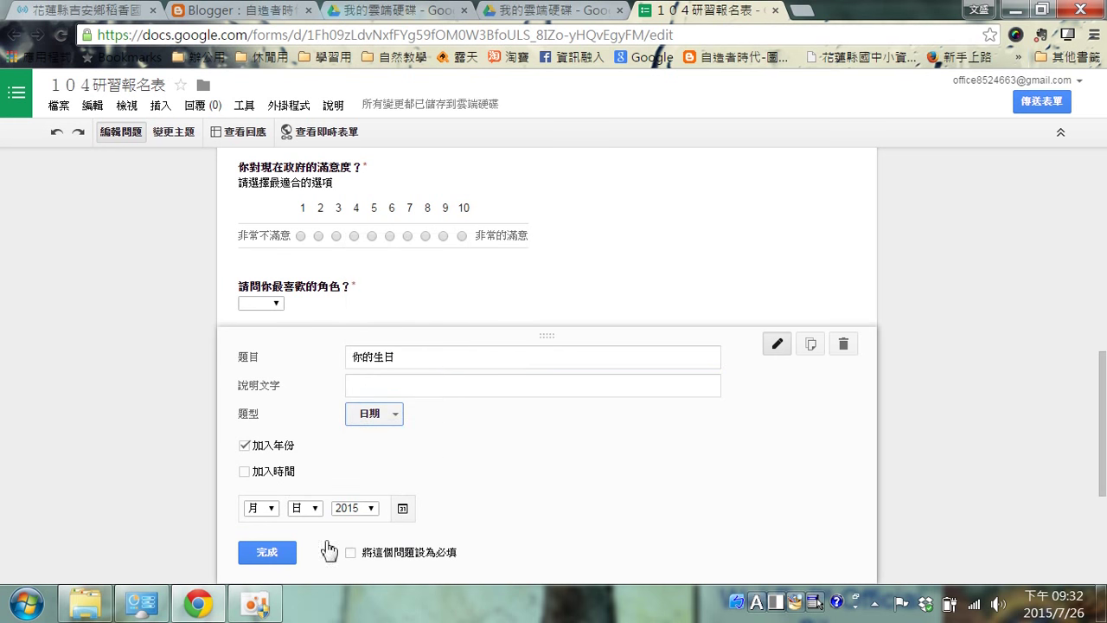
Try the 加入時間 option on the birthday question, turn it off again, and finish editing the question.
scroll(458, 467, down, 2)
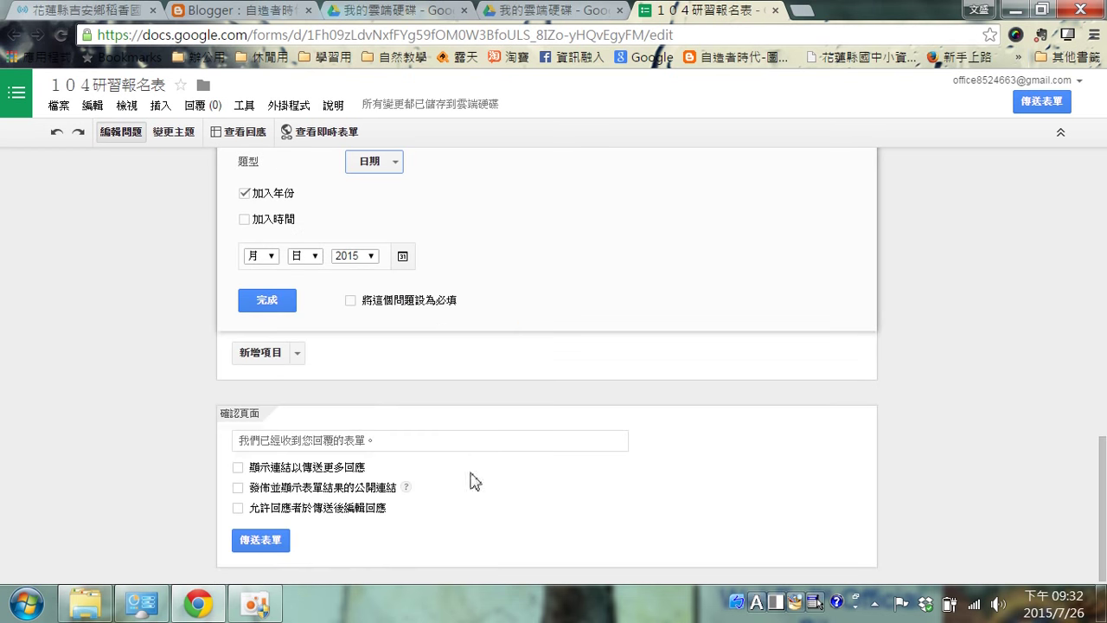
scroll(423, 387, up, 1)
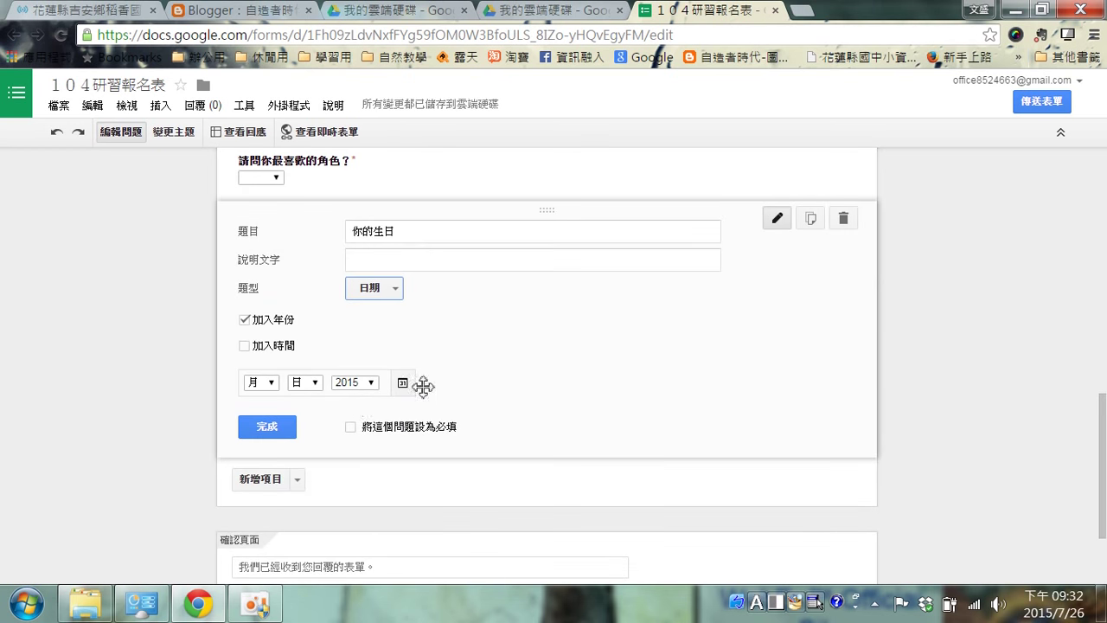
click(246, 347)
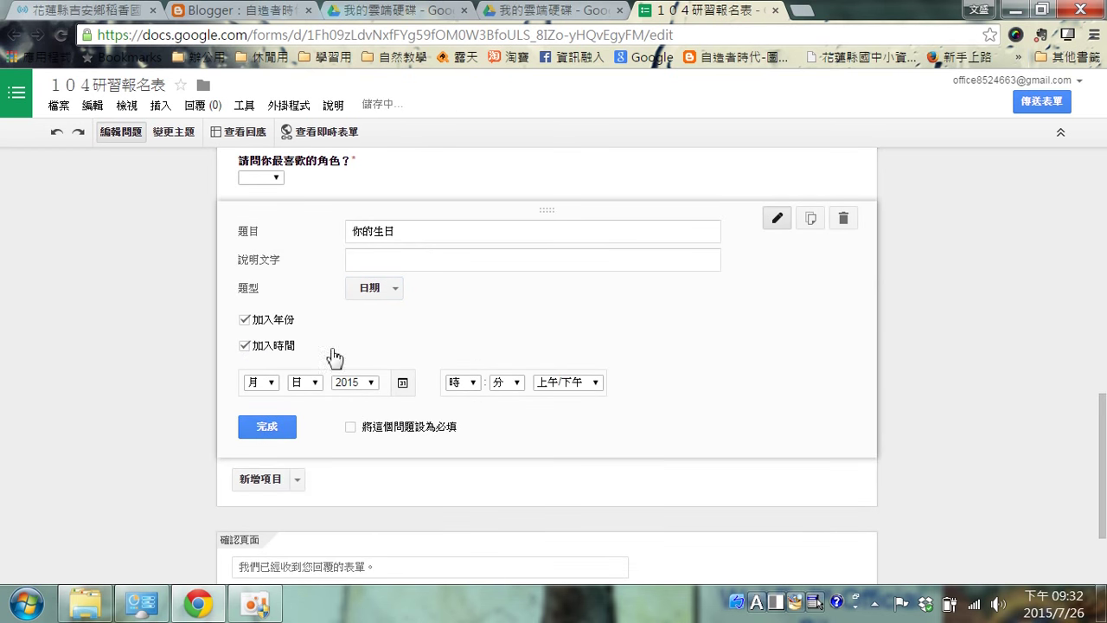
click(245, 347)
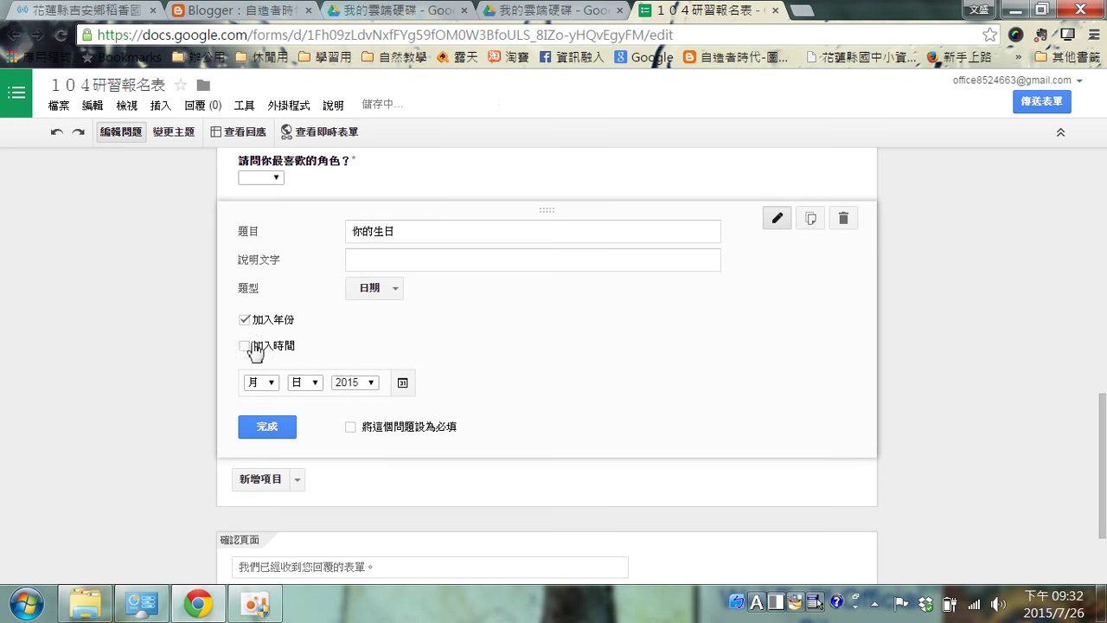
click(383, 258)
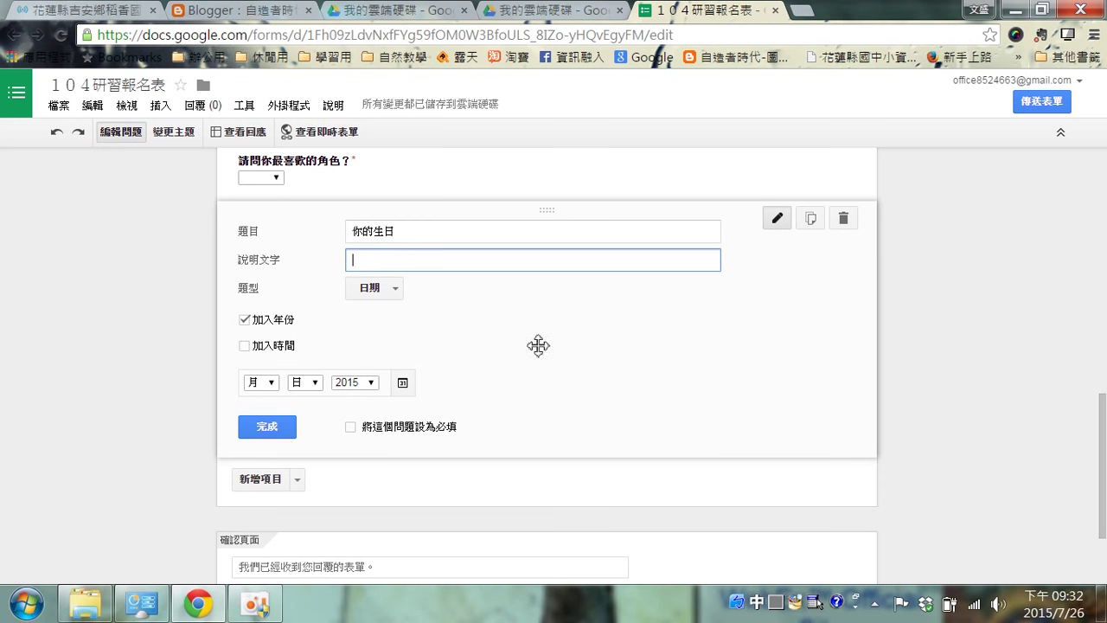
click(279, 426)
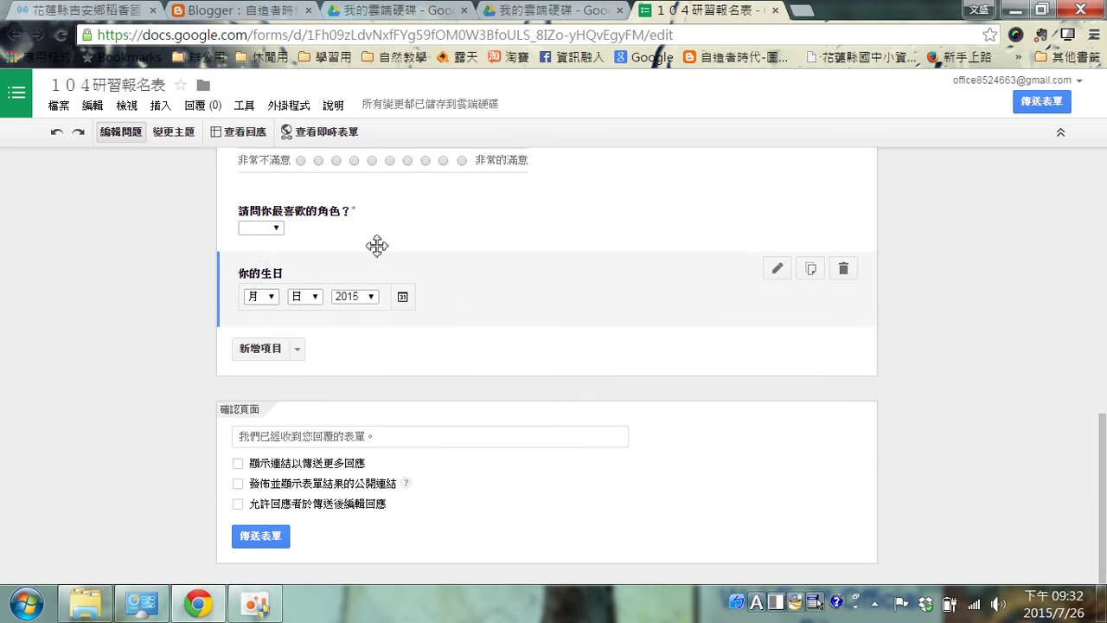
Insert a page break after the birthday question and title the new page "———page2".
click(297, 351)
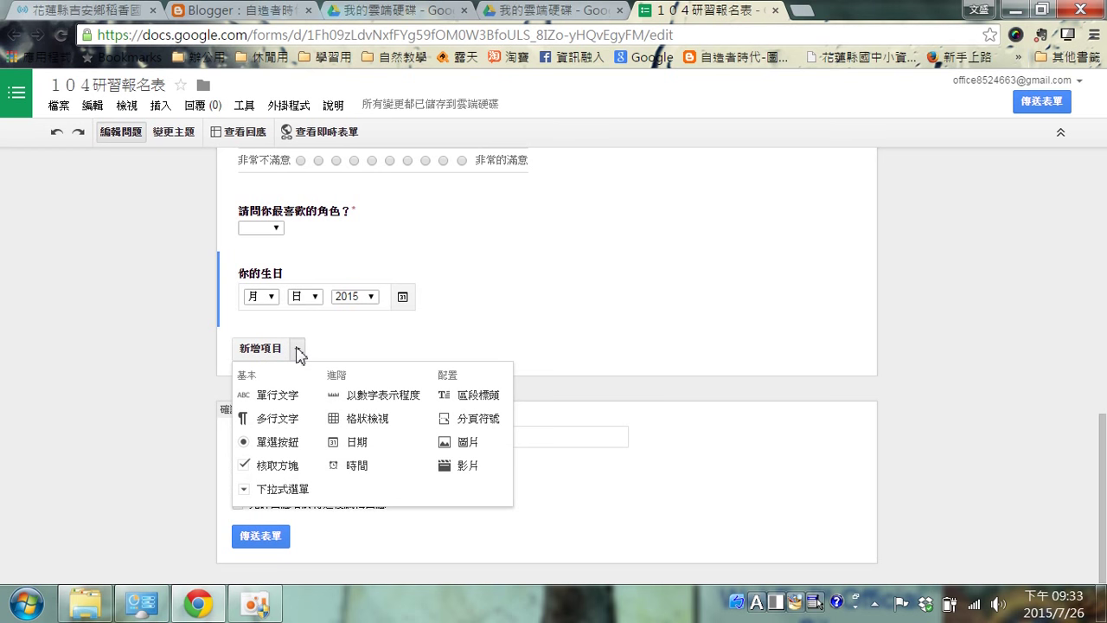
click(478, 418)
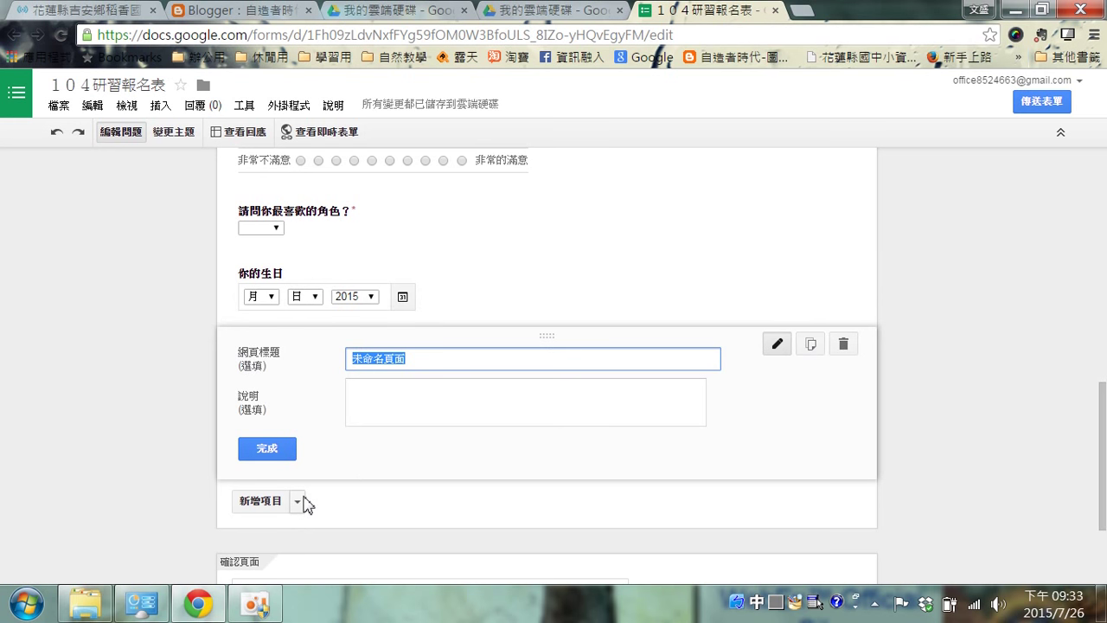
text(一一一)
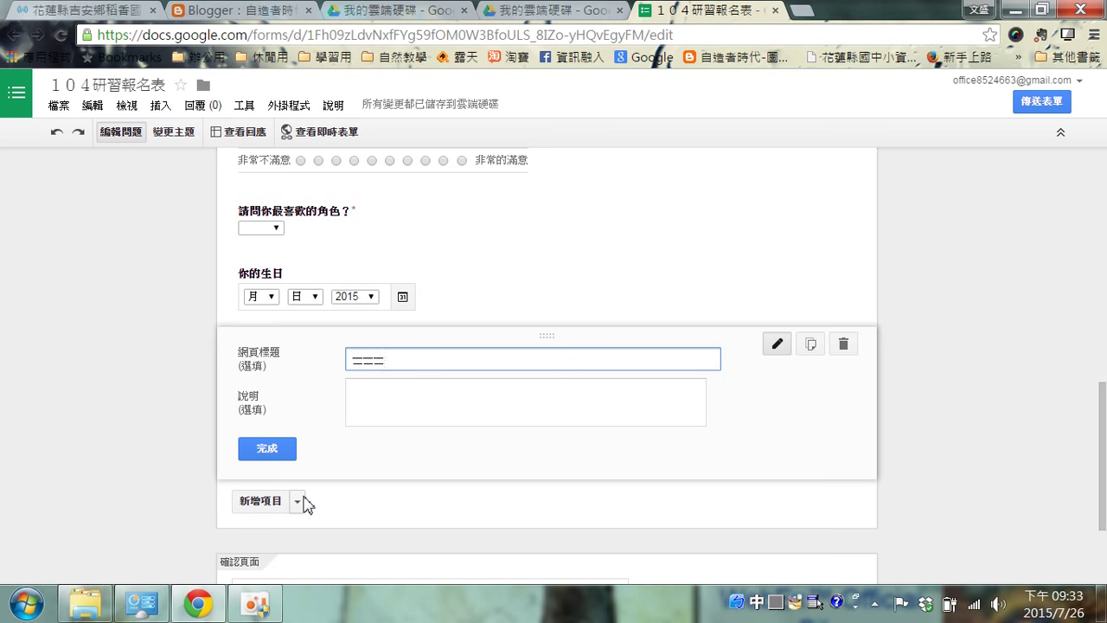
key(Return)
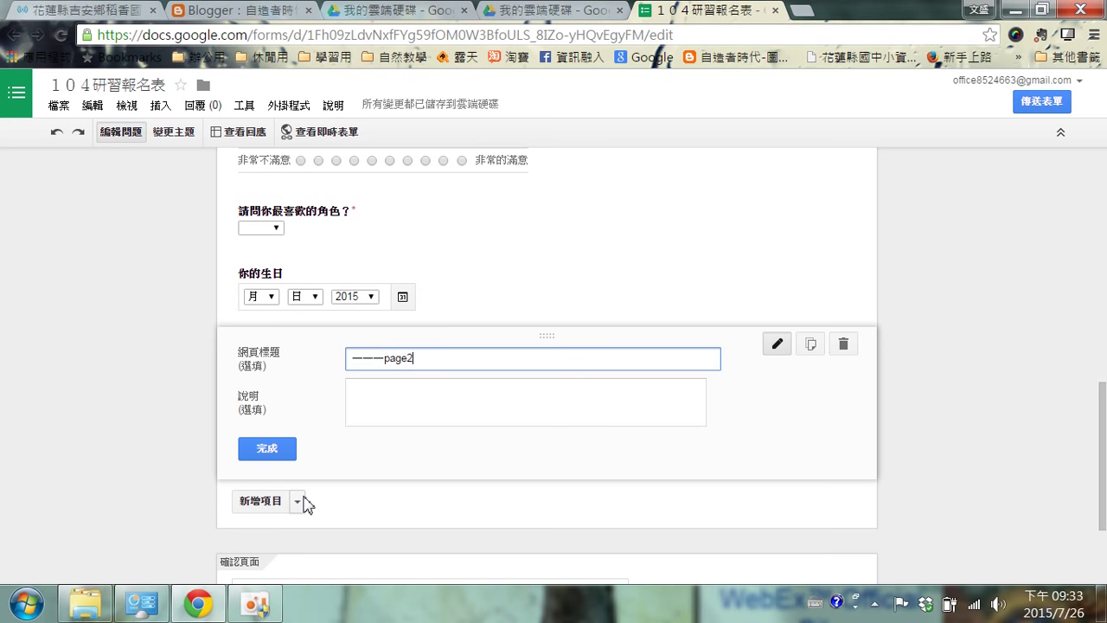
click(275, 446)
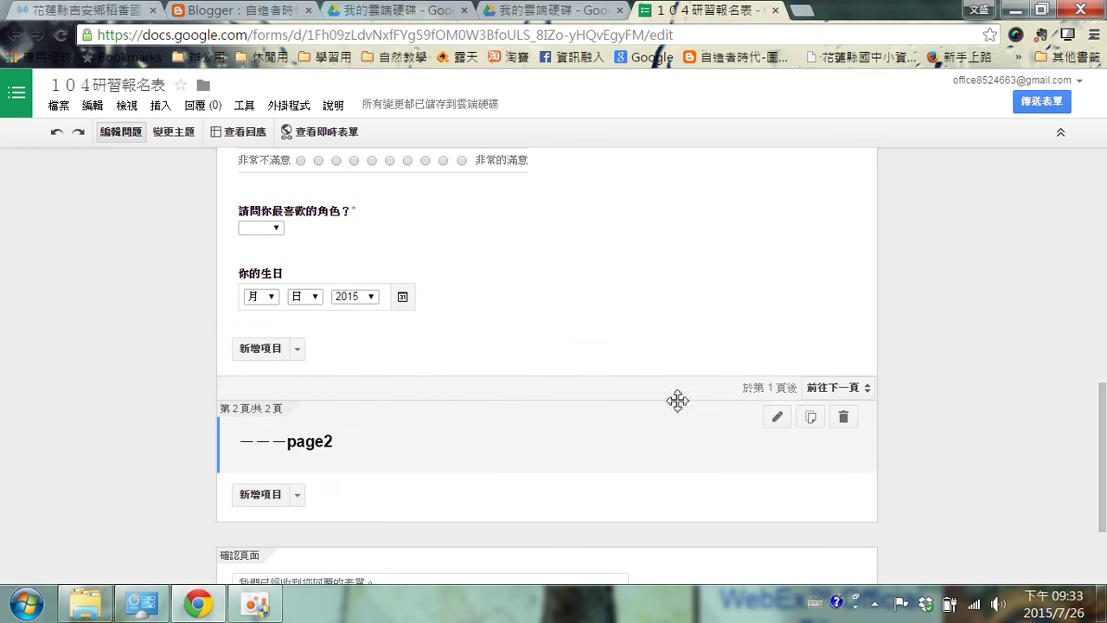
Add the green banner image with the CC BY badge from the 自造者時代 album to page 2.
click(296, 499)
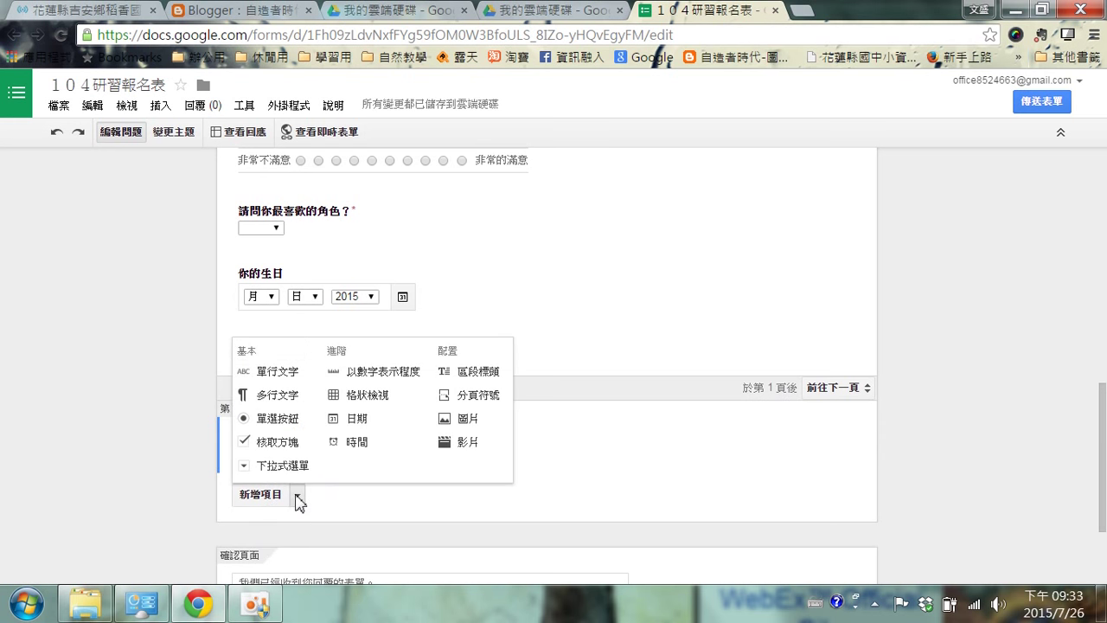
click(476, 421)
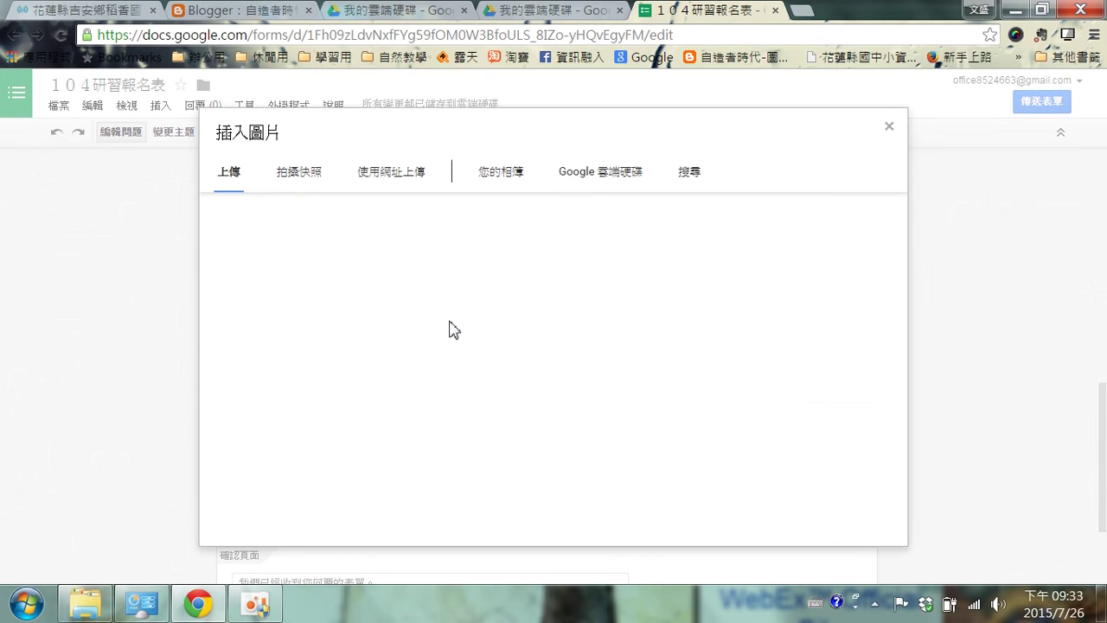
click(514, 169)
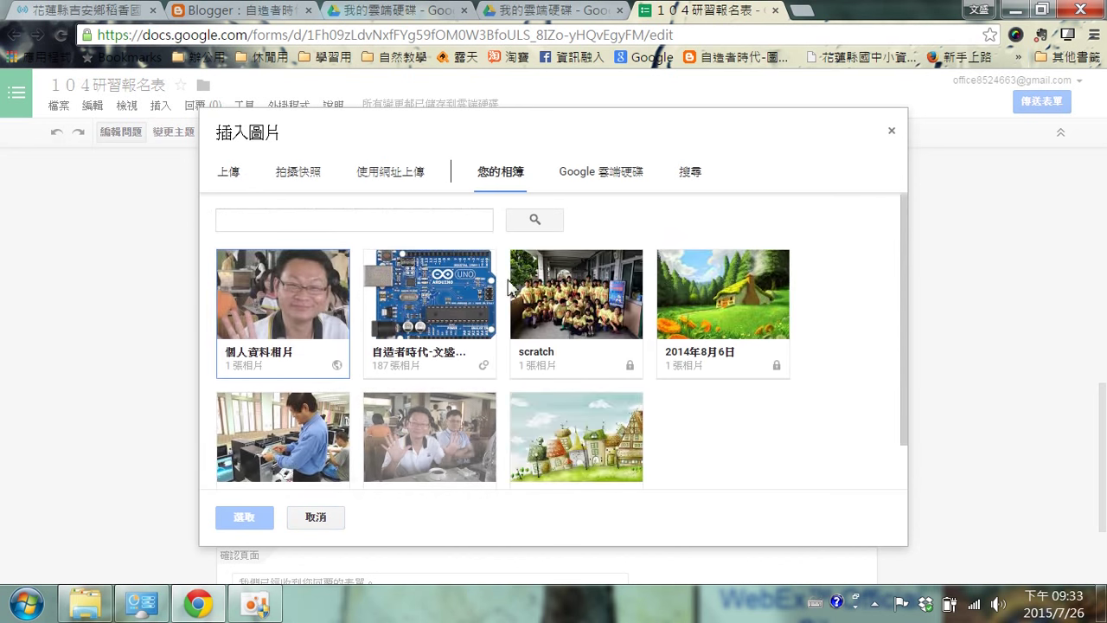
click(456, 298)
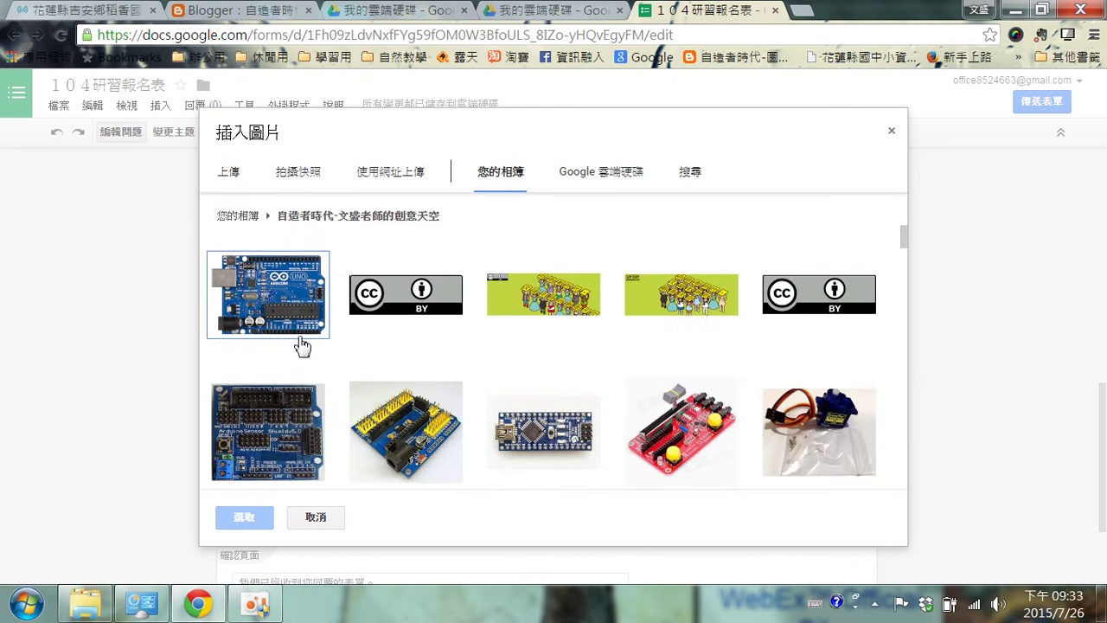
click(574, 304)
click(251, 517)
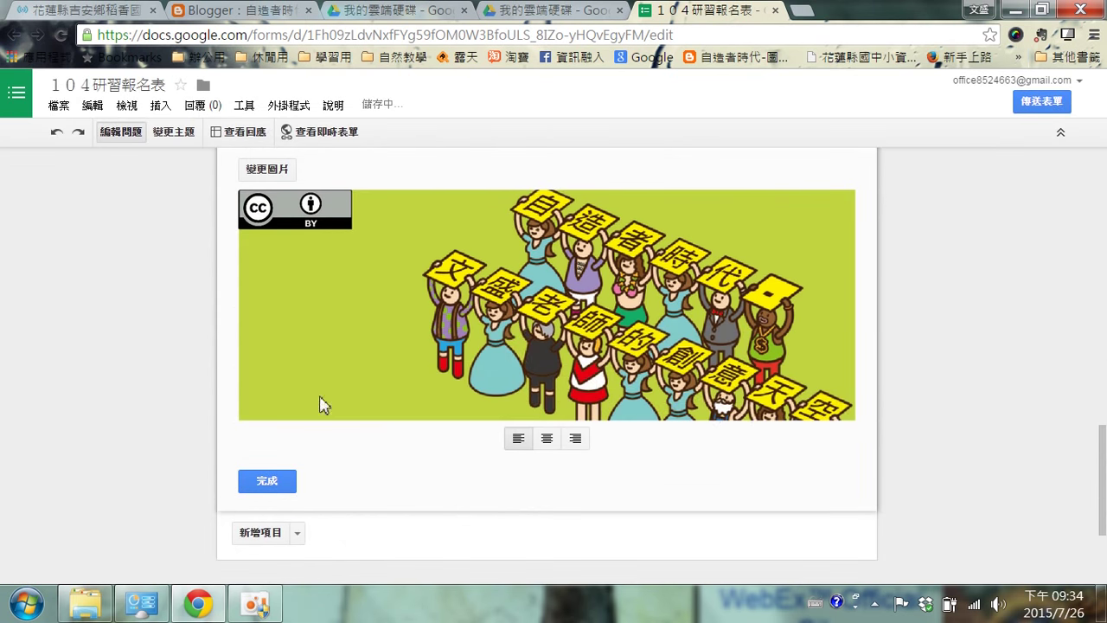
click(282, 484)
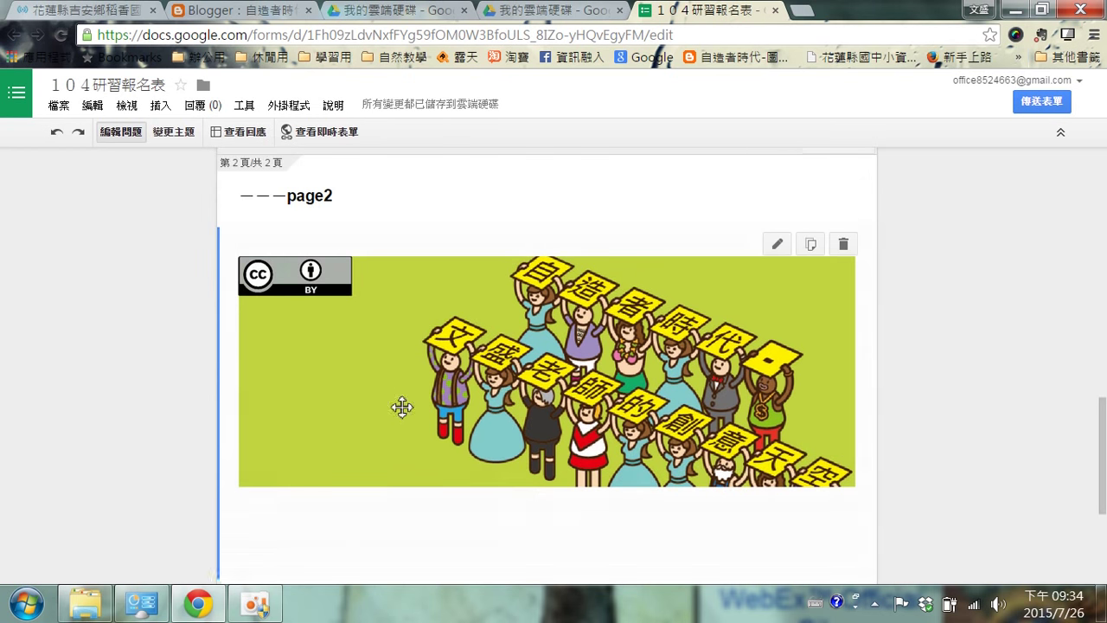
scroll(412, 398, down, 2)
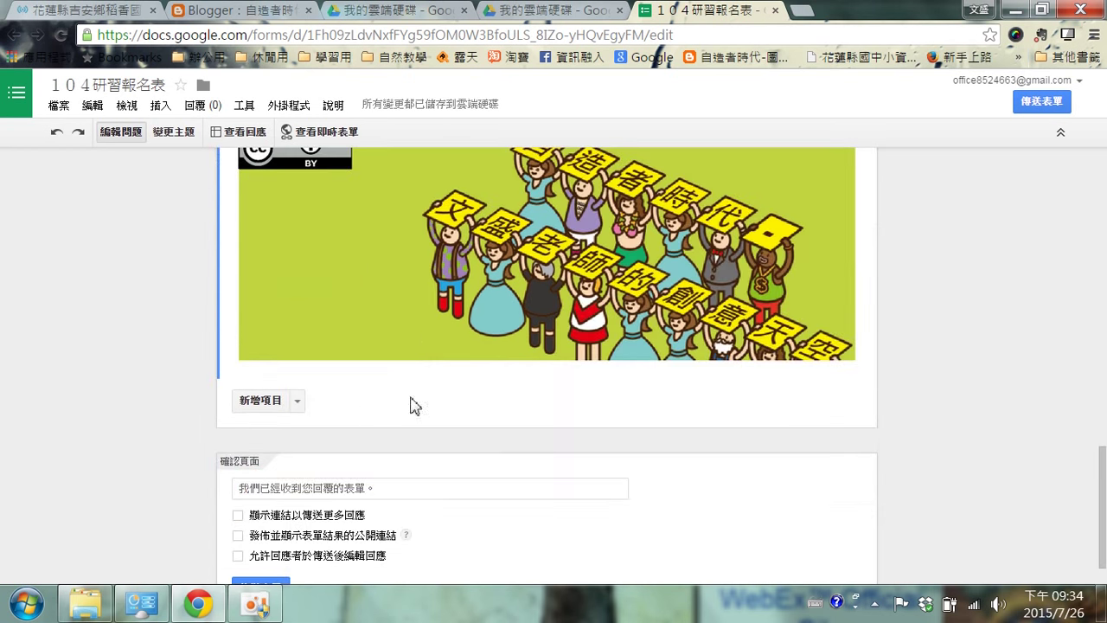
click(297, 401)
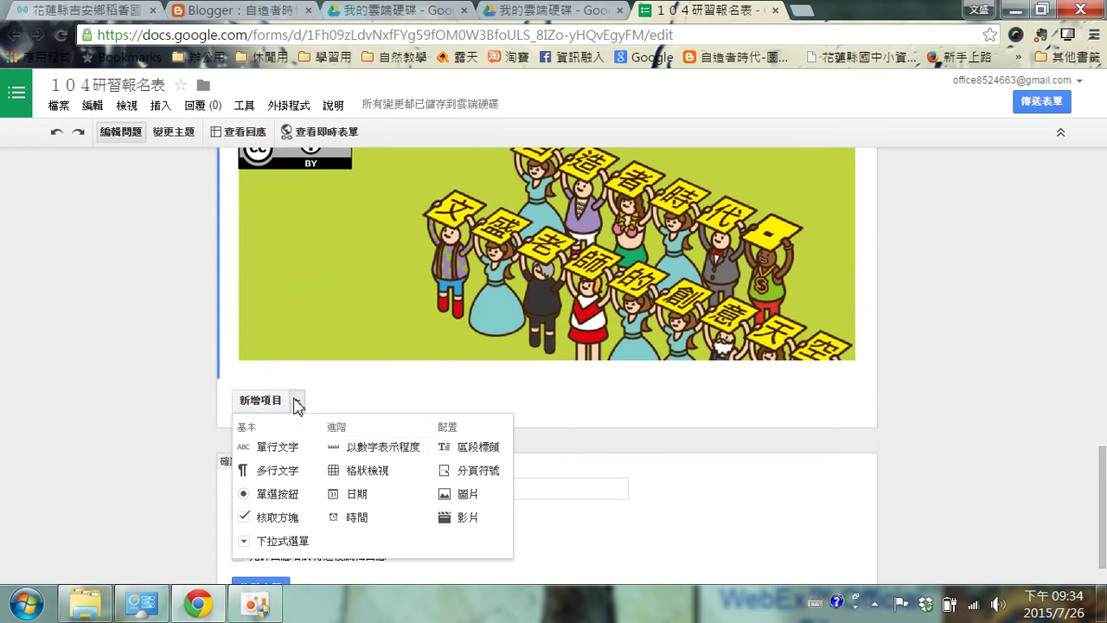
click(468, 518)
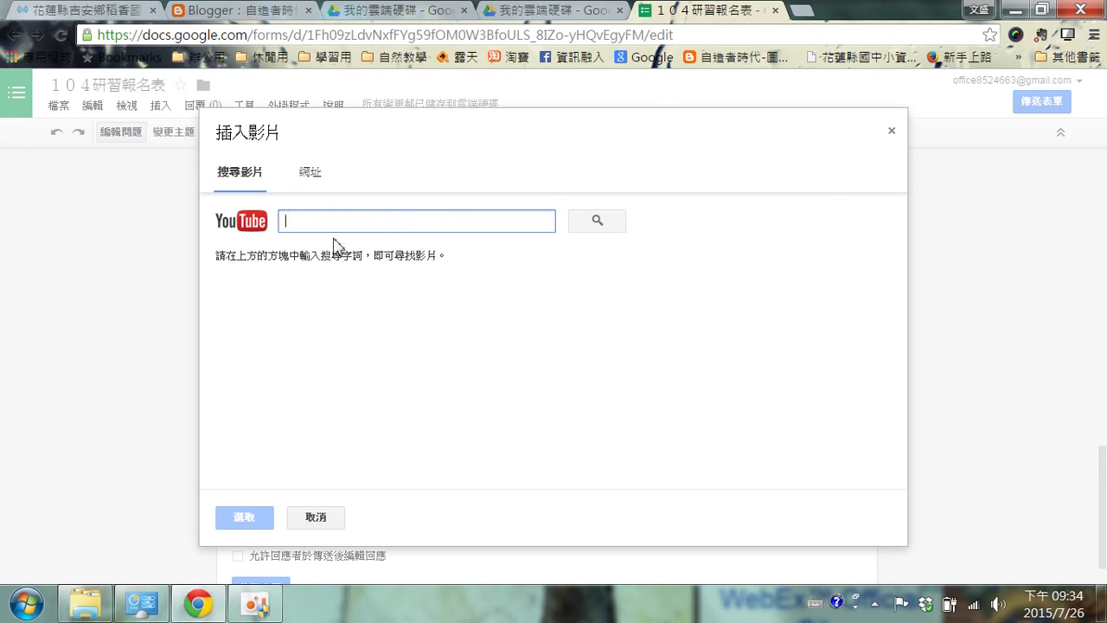
click(890, 138)
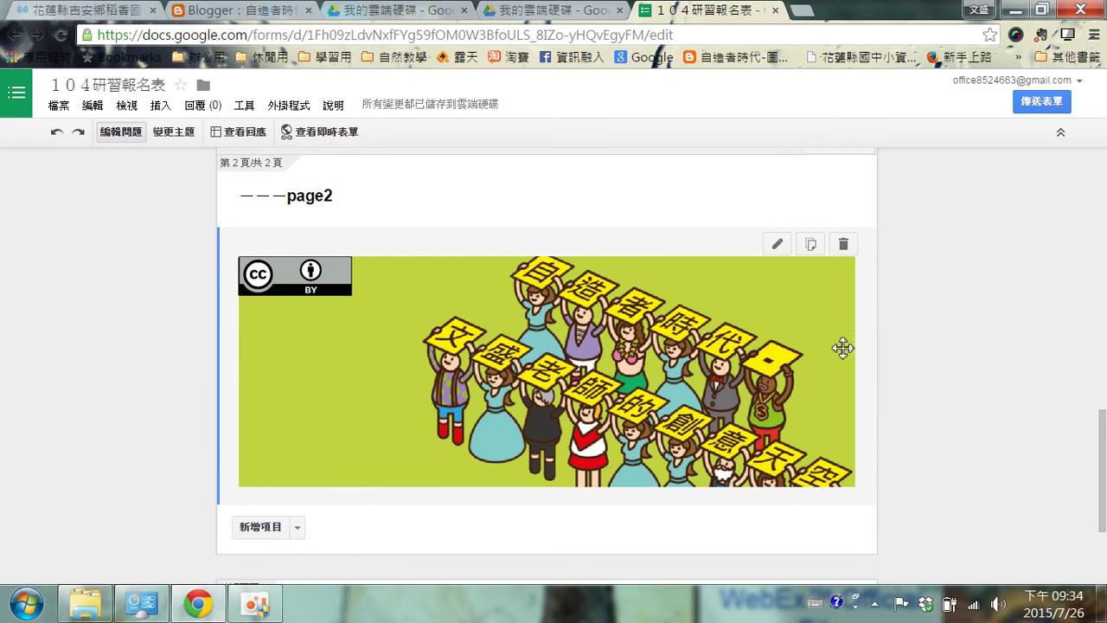
scroll(314, 353, down, 2)
scroll(314, 360, up, 3)
scroll(354, 286, up, 10)
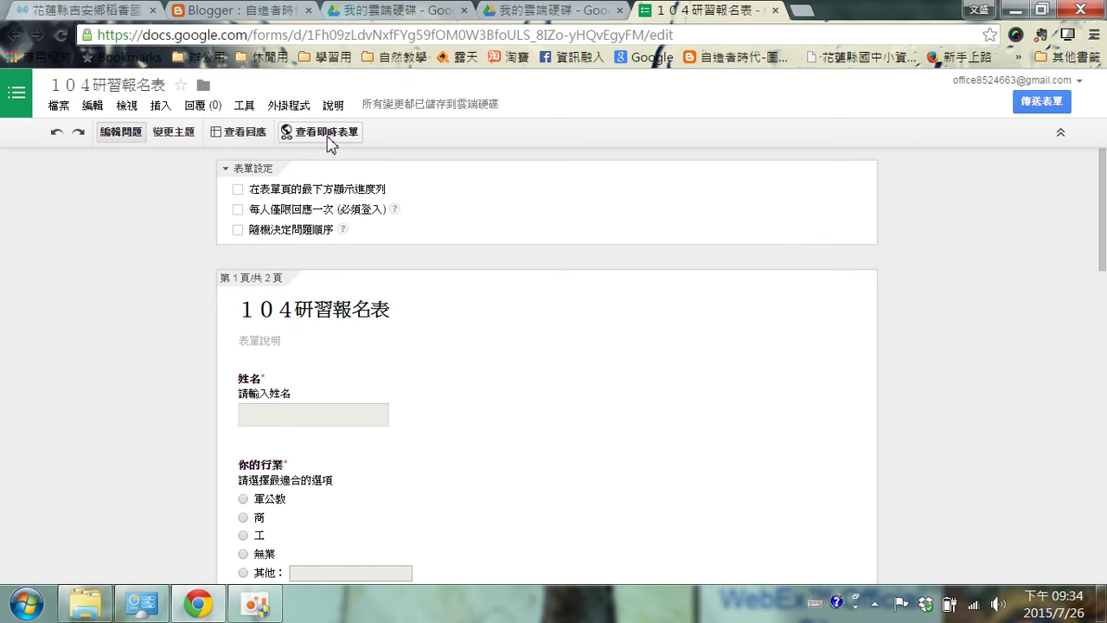
scroll(328, 346, down, 10)
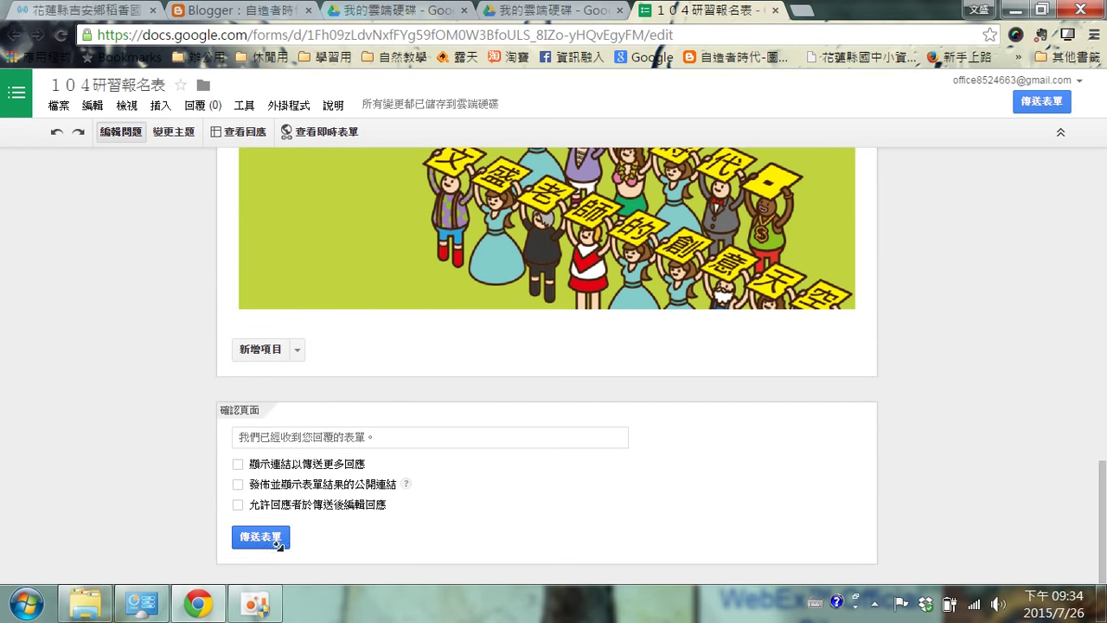
Open the live version of the registration form and look through its questions as a respondent sees them.
scroll(256, 530, up, 10)
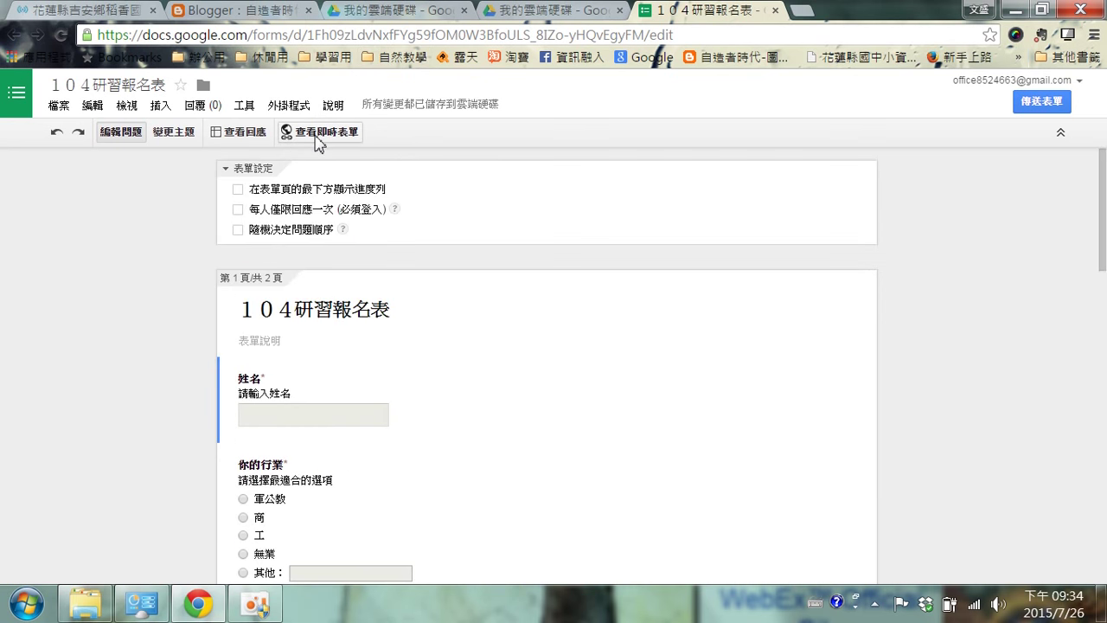
click(318, 134)
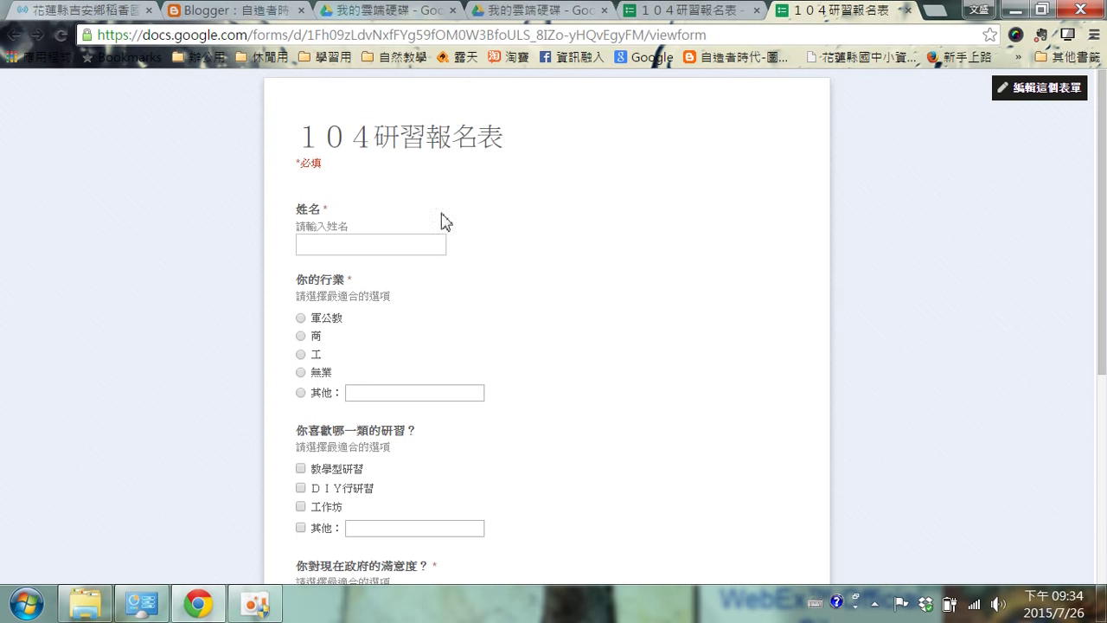
scroll(448, 259, down, 4)
scroll(448, 264, up, 5)
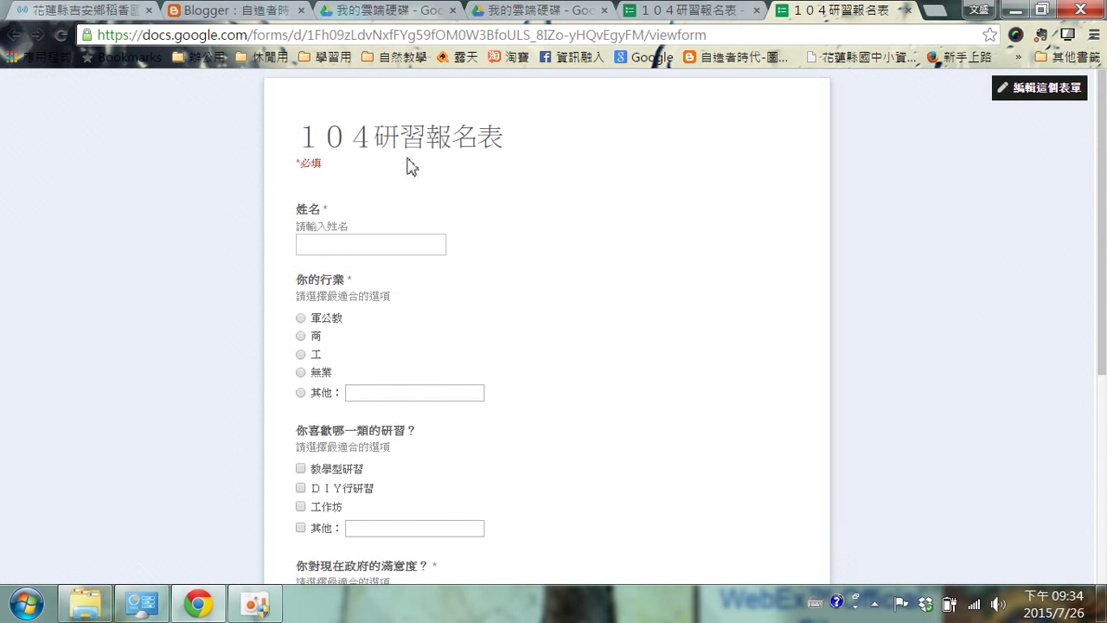
Copy the full web address of the live registration form.
click(356, 34)
right_click(356, 35)
click(391, 103)
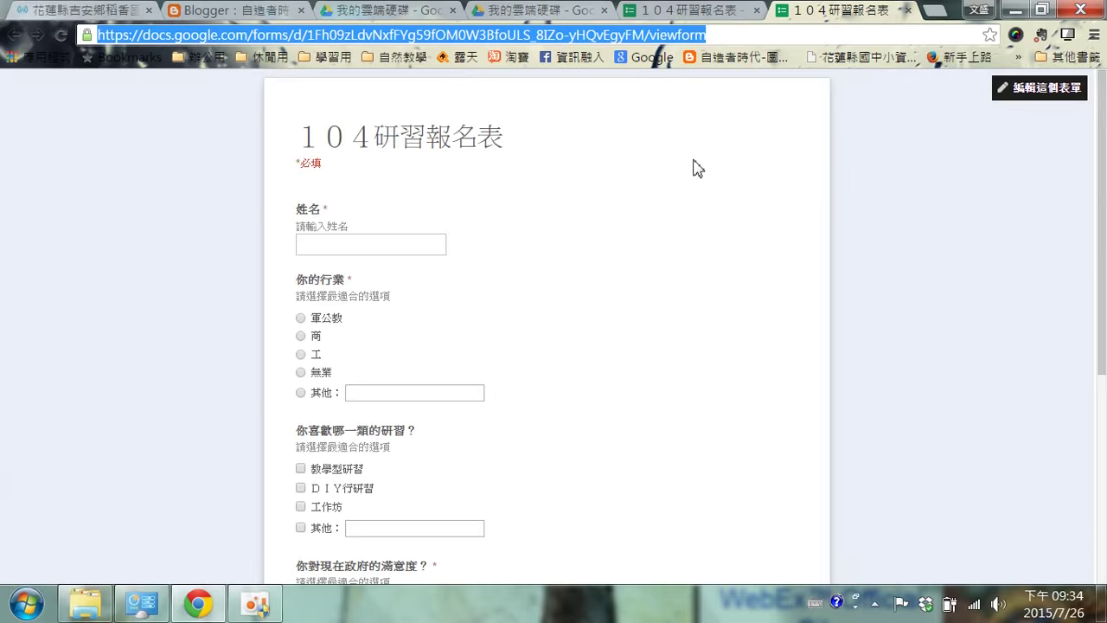
Look over the announcements and link lists on the school website, and return to the live form.
click(87, 11)
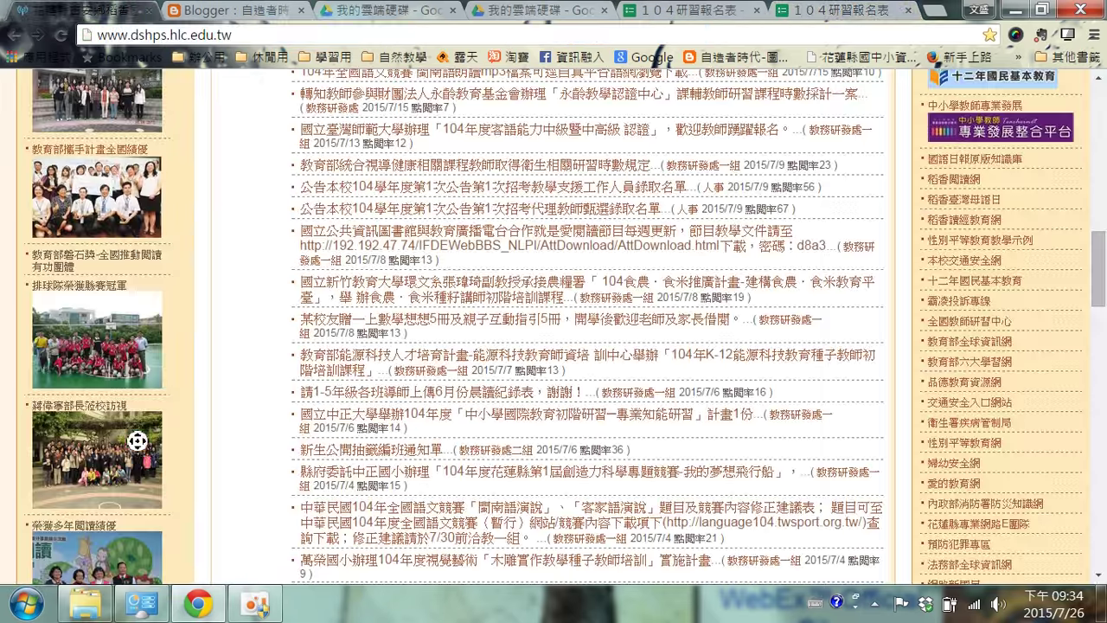
scroll(137, 441, down, 15)
scroll(78, 326, up, 8)
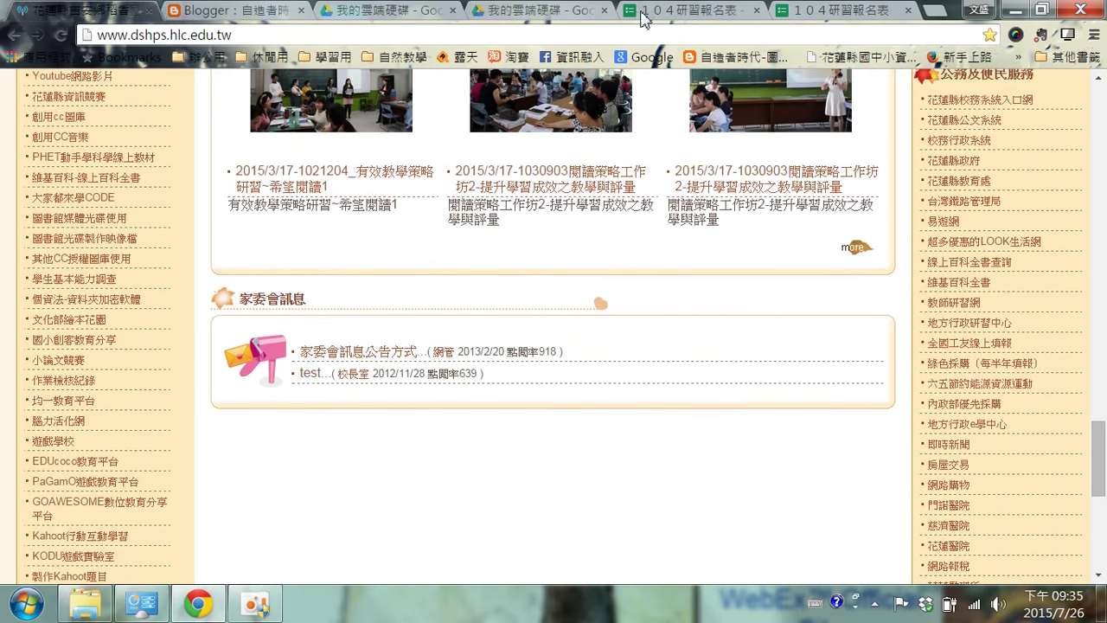
click(819, 17)
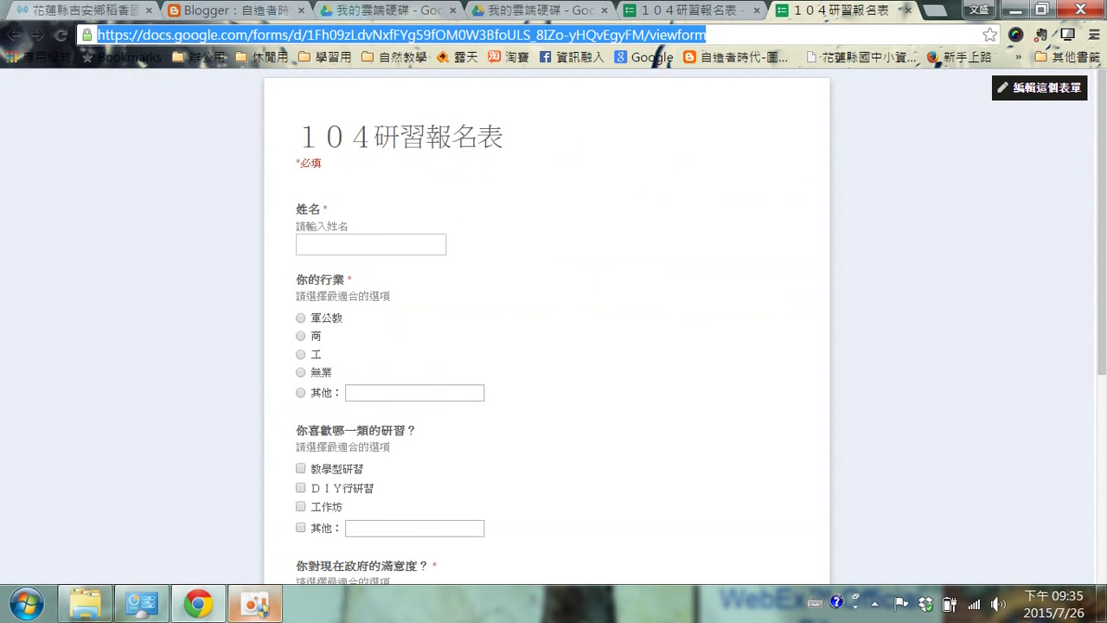
click(272, 613)
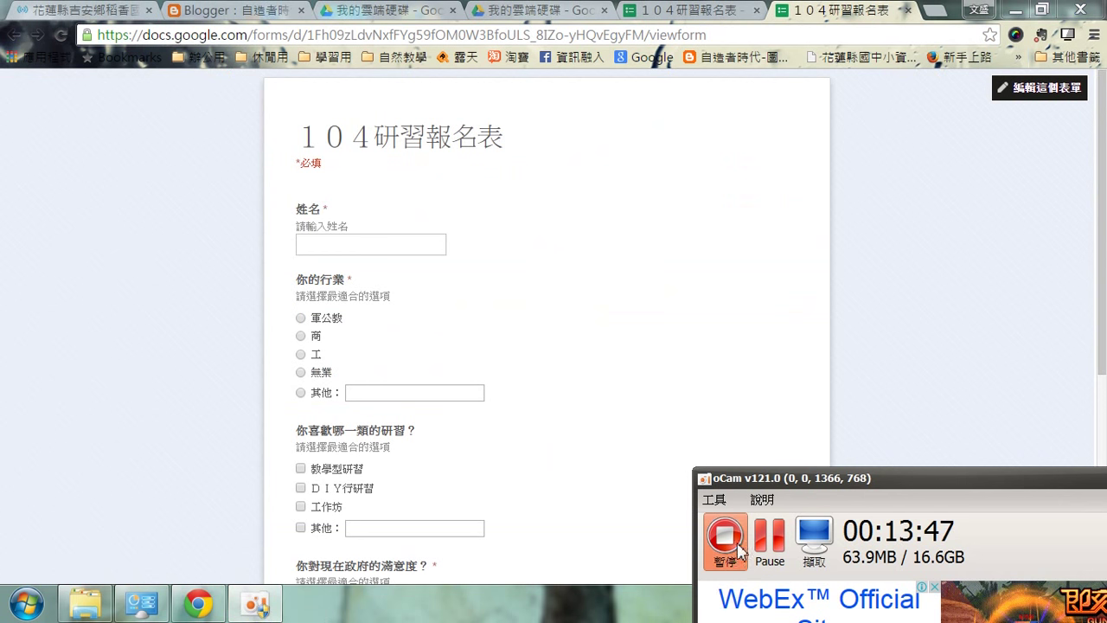